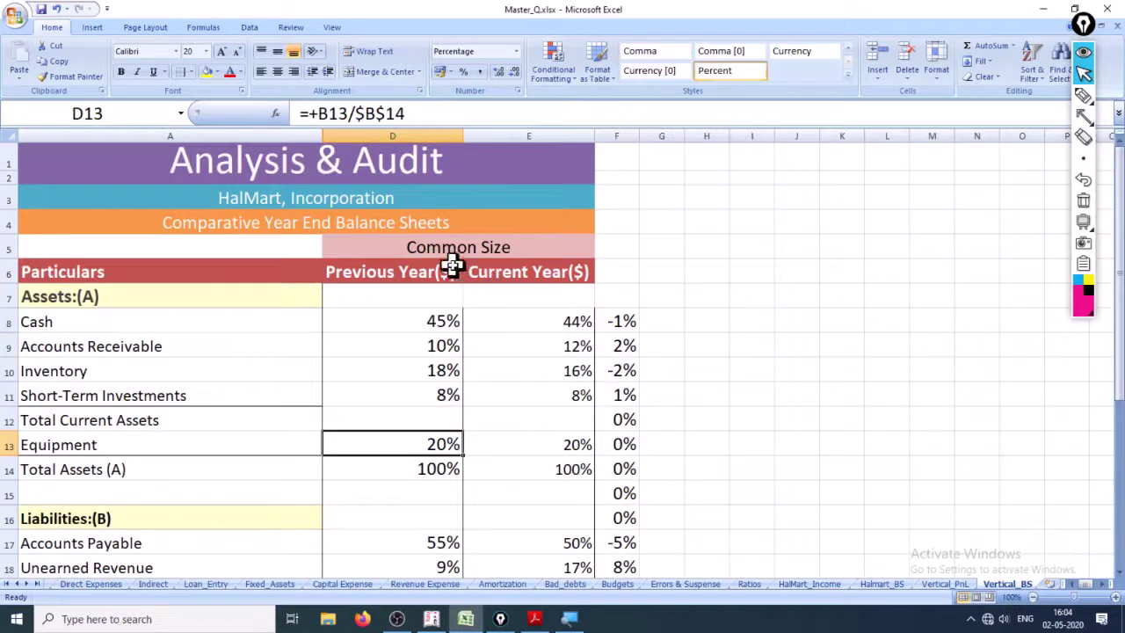
Copy the Common Size heading with its two year headers from Vertical_BS to D5:E6 on the Vertical_PnL sheet
drag(419, 247, 451, 272)
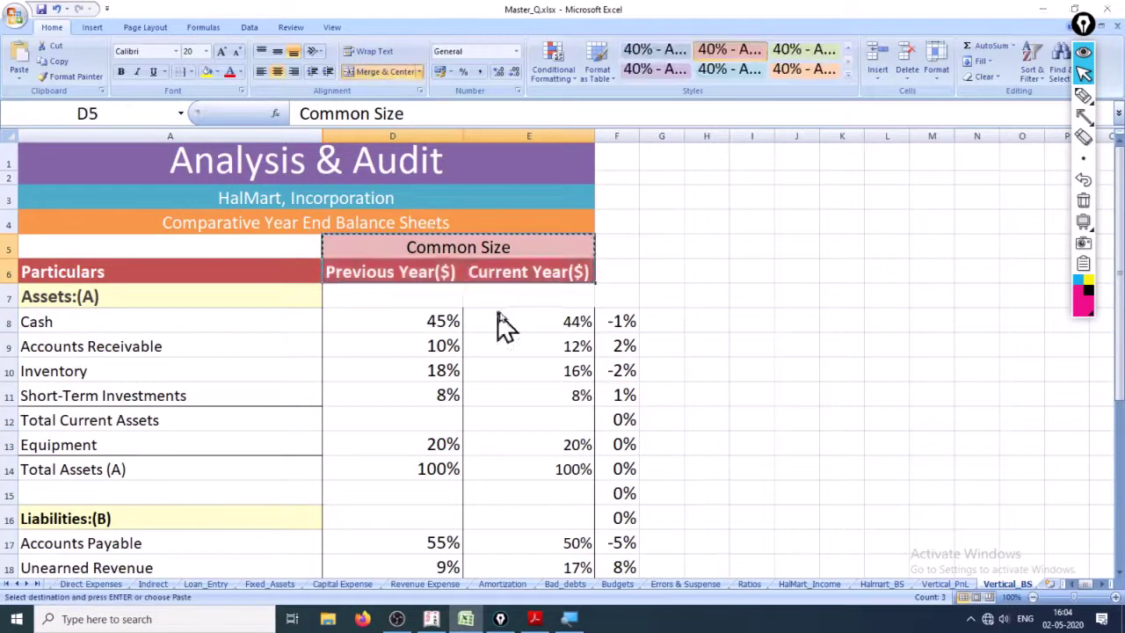
key(ctrl+c)
key(alt)
click(940, 583)
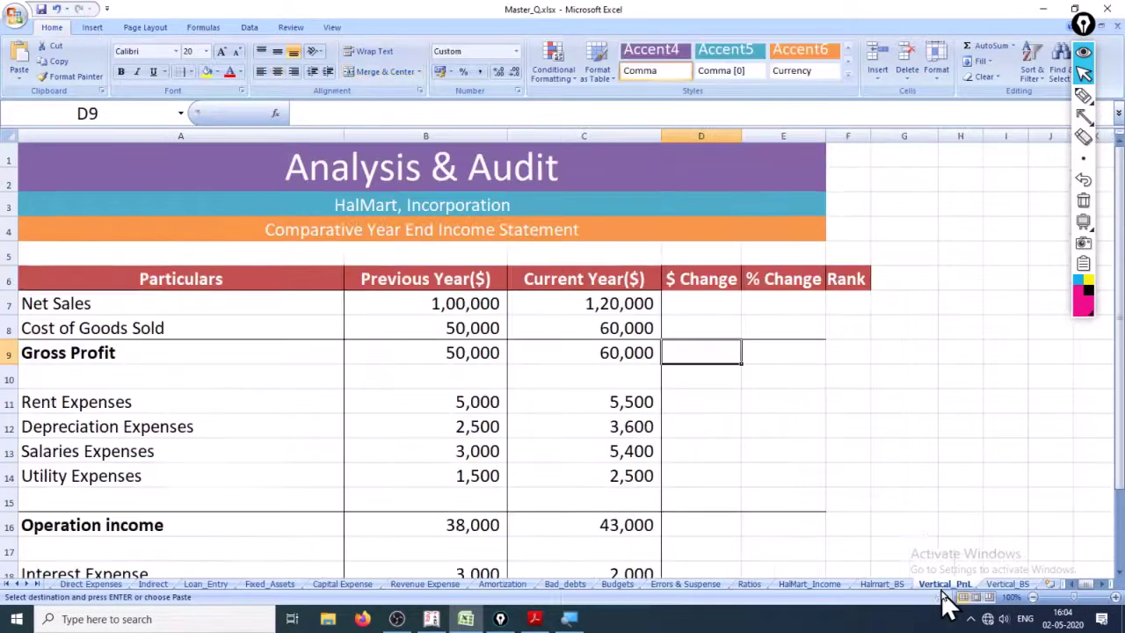
drag(690, 255, 784, 287)
key(Return)
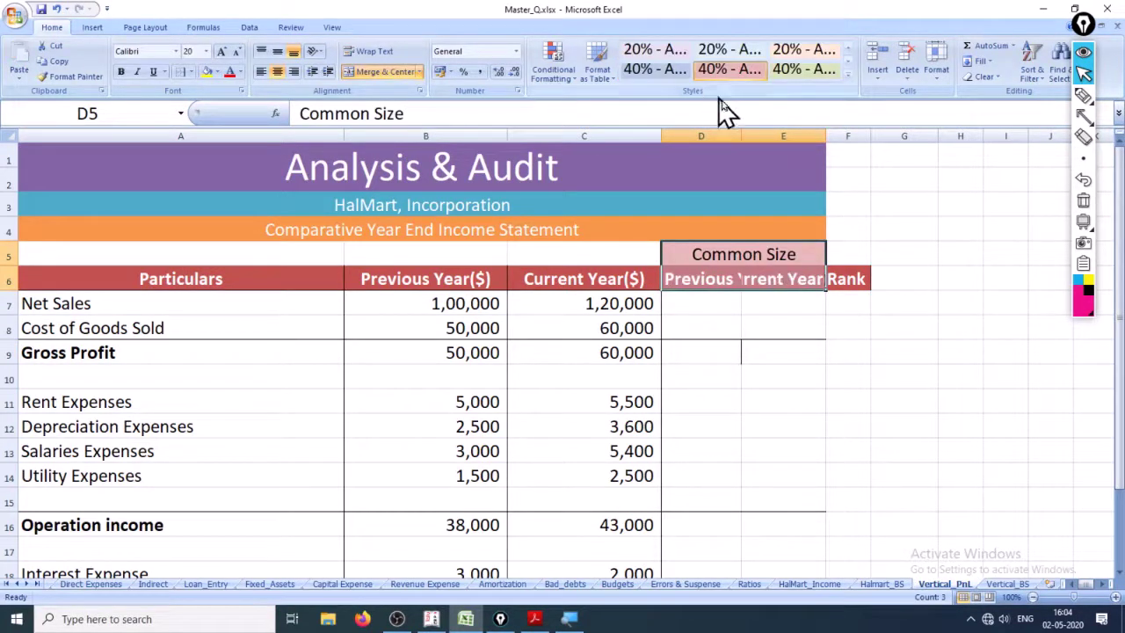
Auto-fit columns D and E to the width of their year headers
double_click(743, 136)
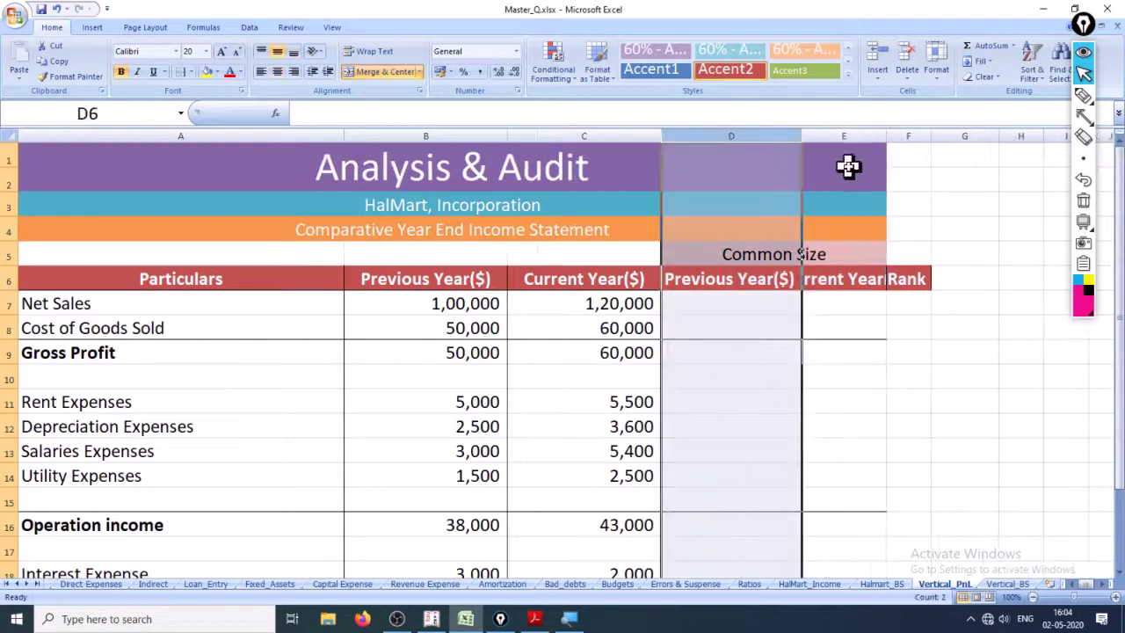
double_click(887, 136)
click(968, 287)
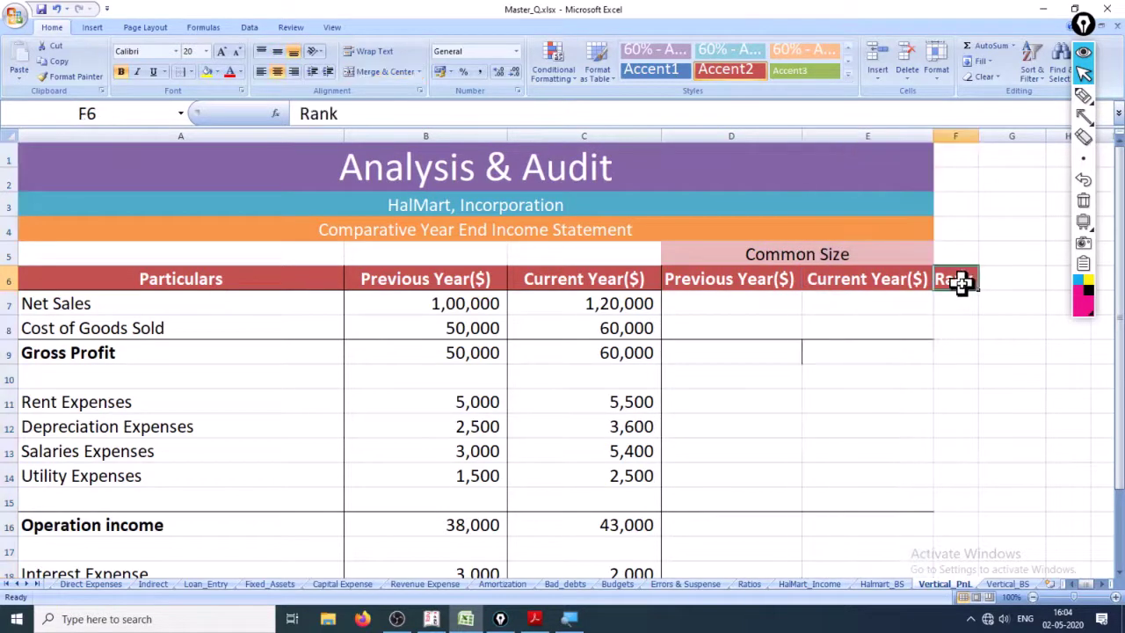
click(729, 299)
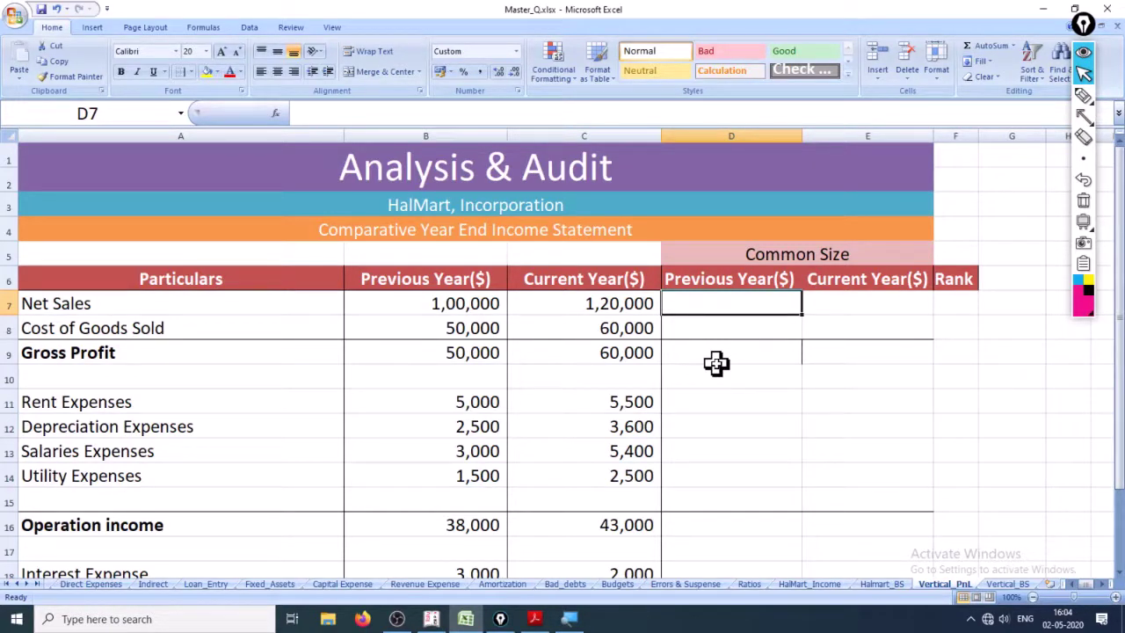
key(Right)
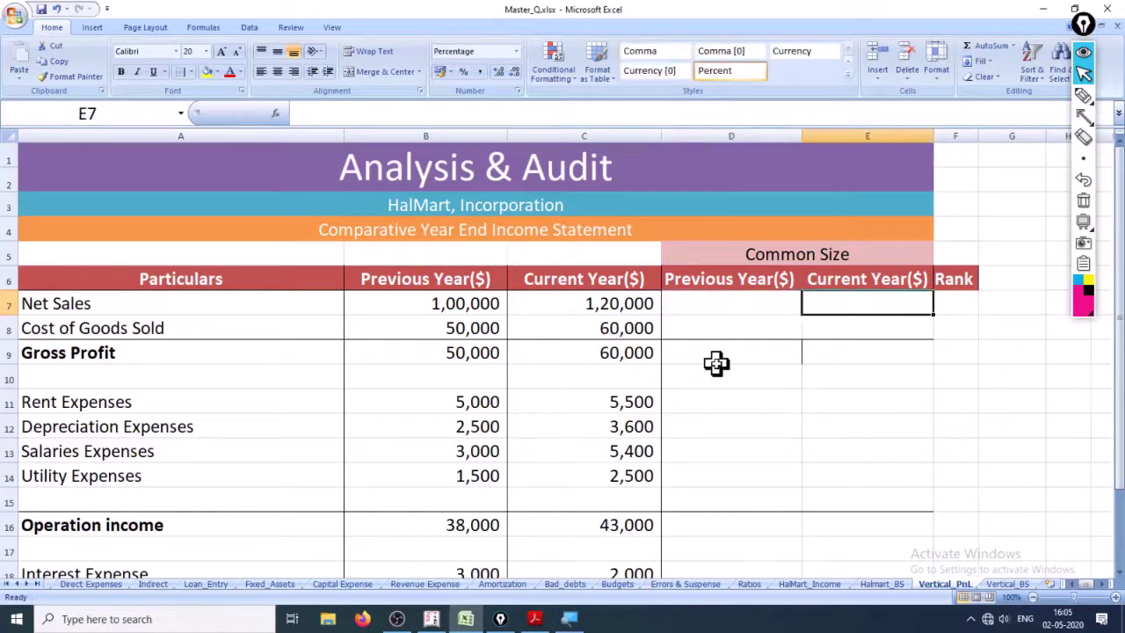
key(Left)
key(Right)
key(Right)
key(Down)
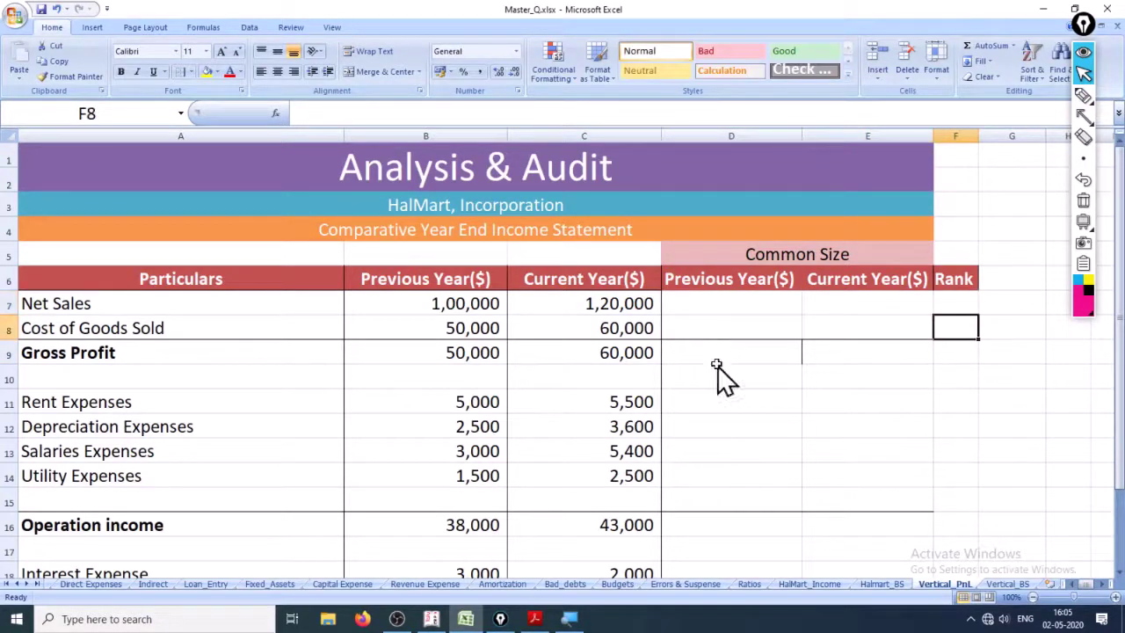
key(Up)
key(Left)
key(Left)
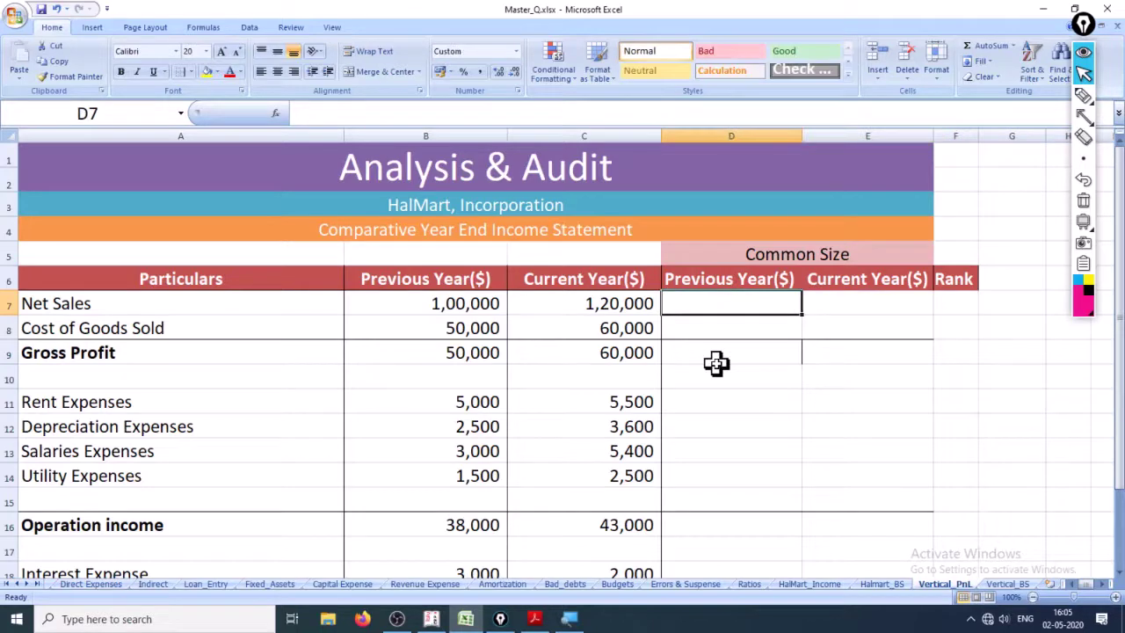
Review the income statement line items from Net Sales down to Net Income alongside the empty Common Size column
key(Down)
key(Down)
key(Down)
key(Down)
key(Down)
key(Down)
key(Down)
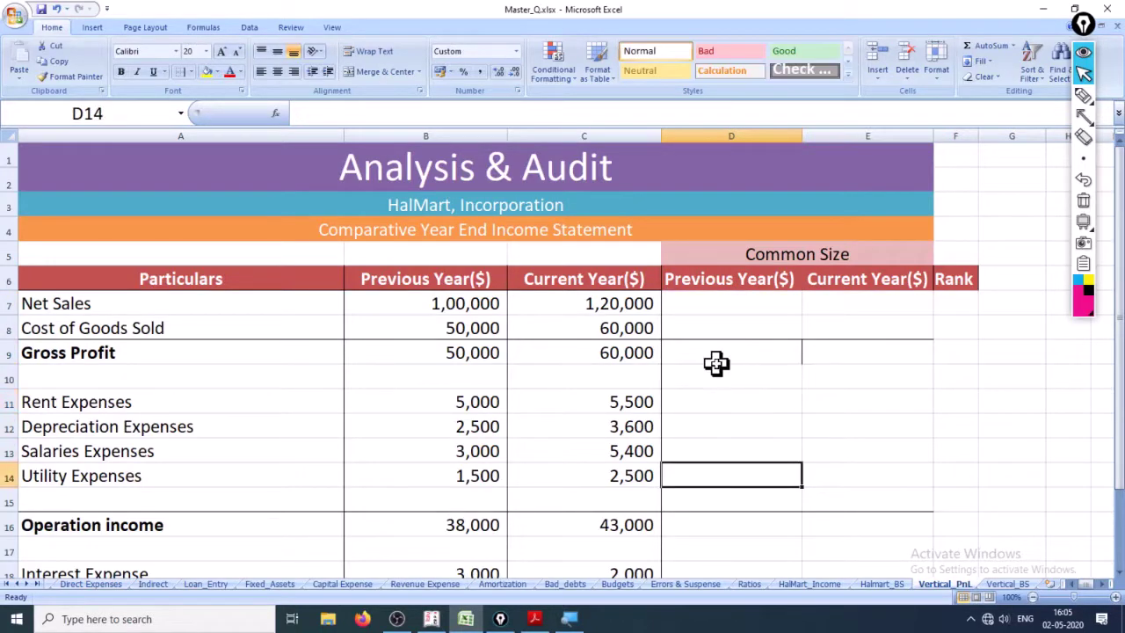
key(Down)
key(Down)
key(Down)
key(Down)
key(Down)
key(Down)
key(Down)
key(Down)
key(Down)
key(Down)
key(Up)
key(Up)
key(Up)
key(Up)
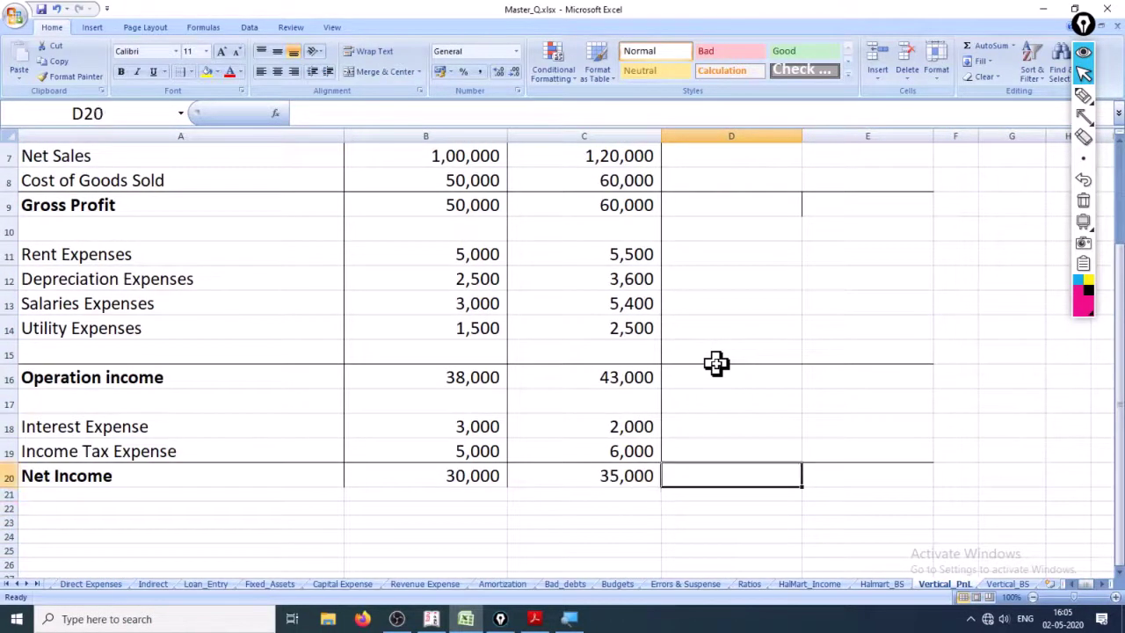
key(Up)
key(Up)
key(Down)
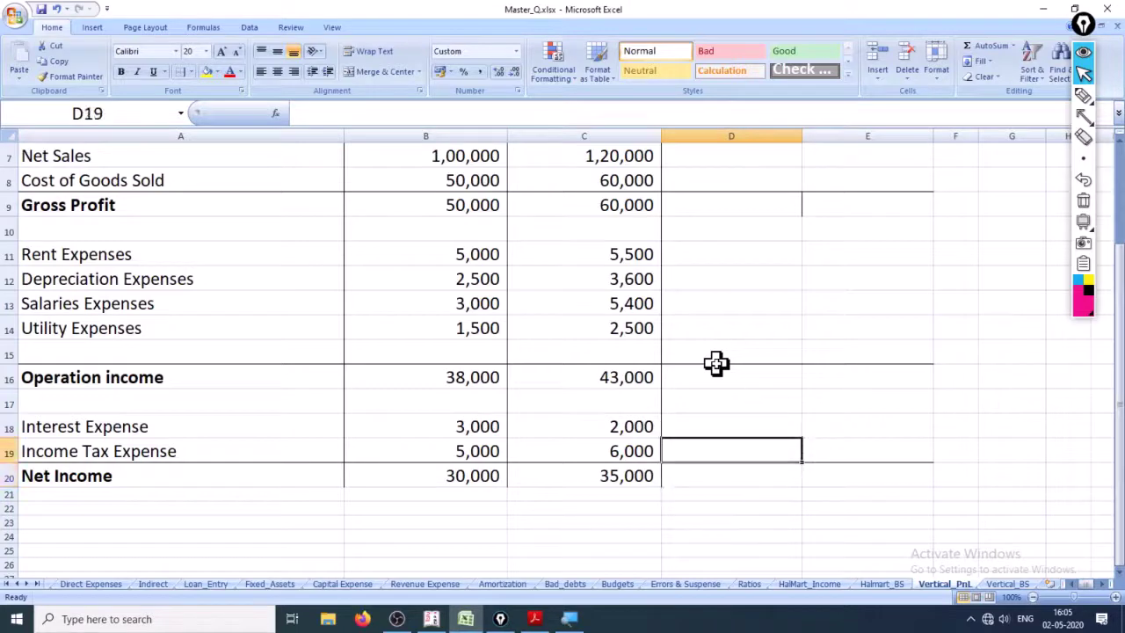
key(Up)
key(Up)
key(Up)
key(Up)
key(Up)
key(Up)
key(Up)
key(Up)
key(Up)
key(Up)
key(Up)
key(Up)
key(Up)
key(Up)
key(Up)
key(Up)
key(Up)
key(Up)
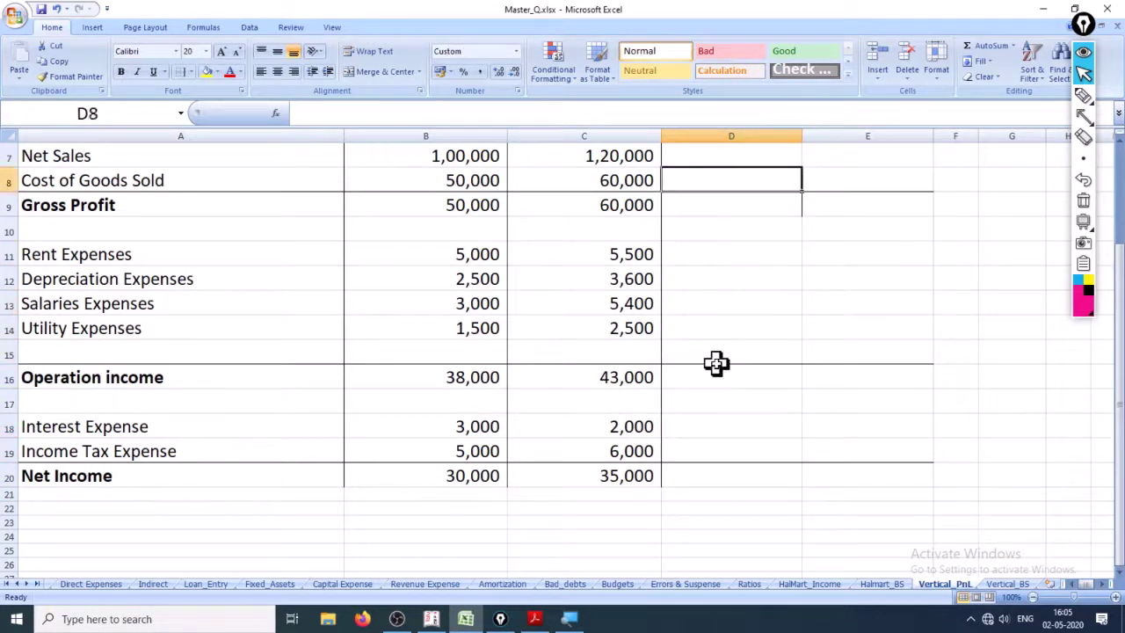
key(Down)
key(Down)
key(Down)
key(Down)
key(Right)
key(Right)
key(Right)
key(Down)
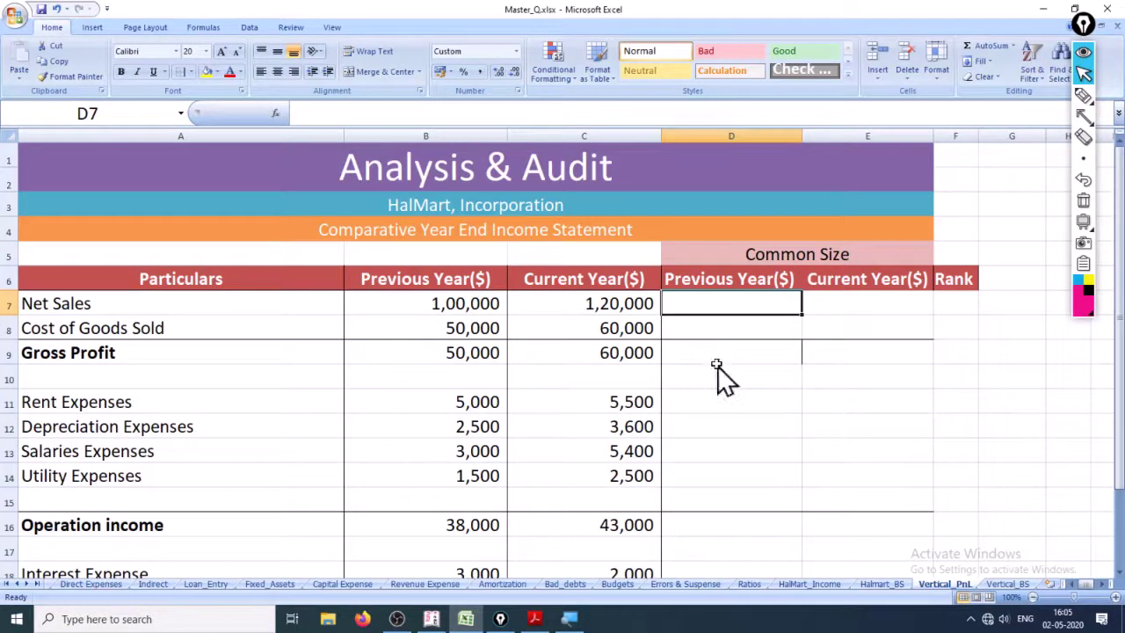
key(Right)
key(Right)
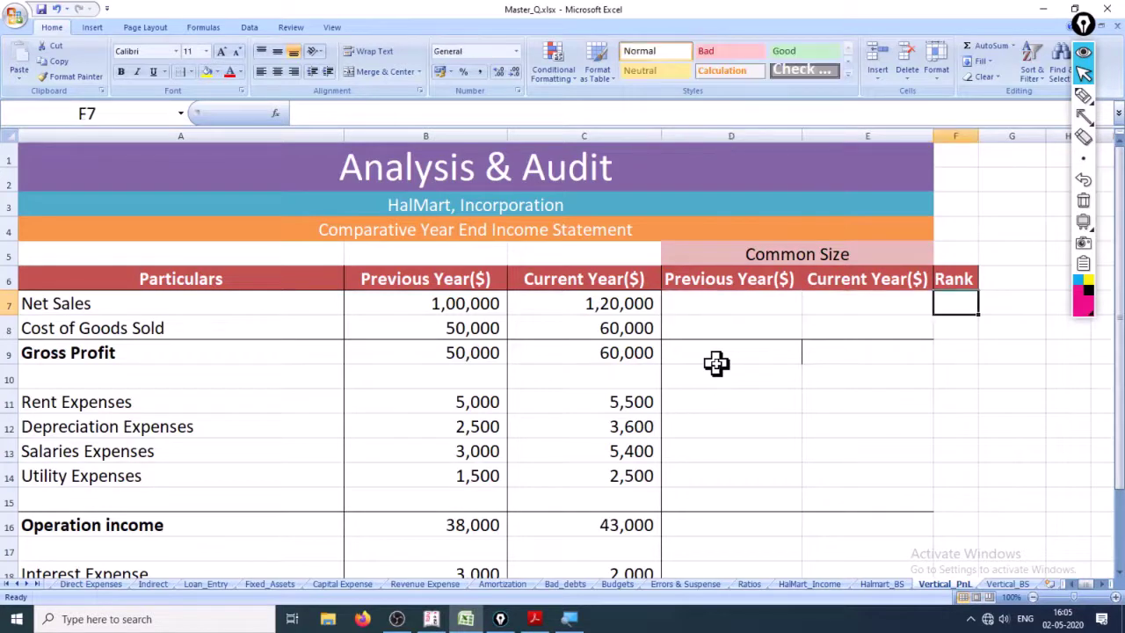
key(Left)
key(Left)
key(Down)
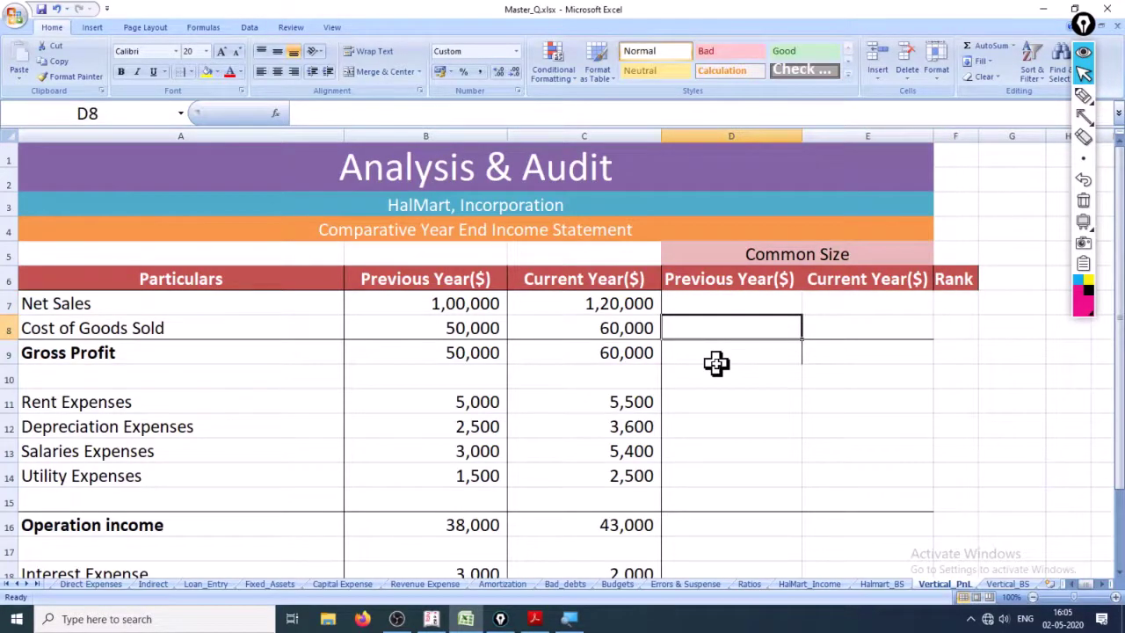
key(Right)
key(Down)
key(Up)
key(Left)
key(Down)
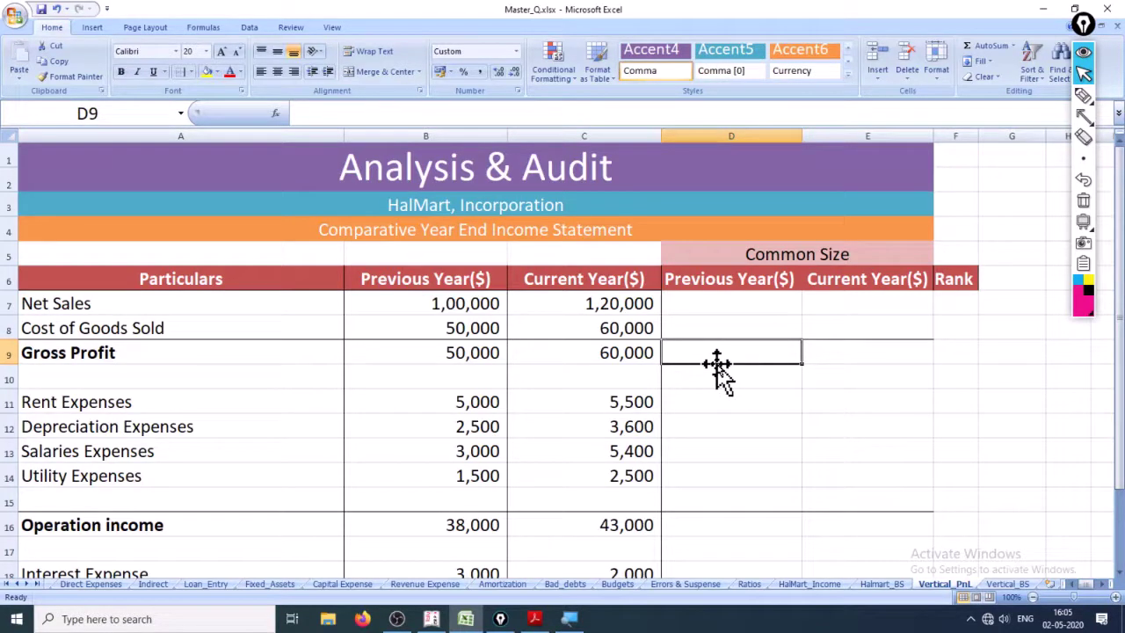
Compare the Rent Expenses amounts of both years and check their percentage change in column R
click(475, 403)
click(586, 403)
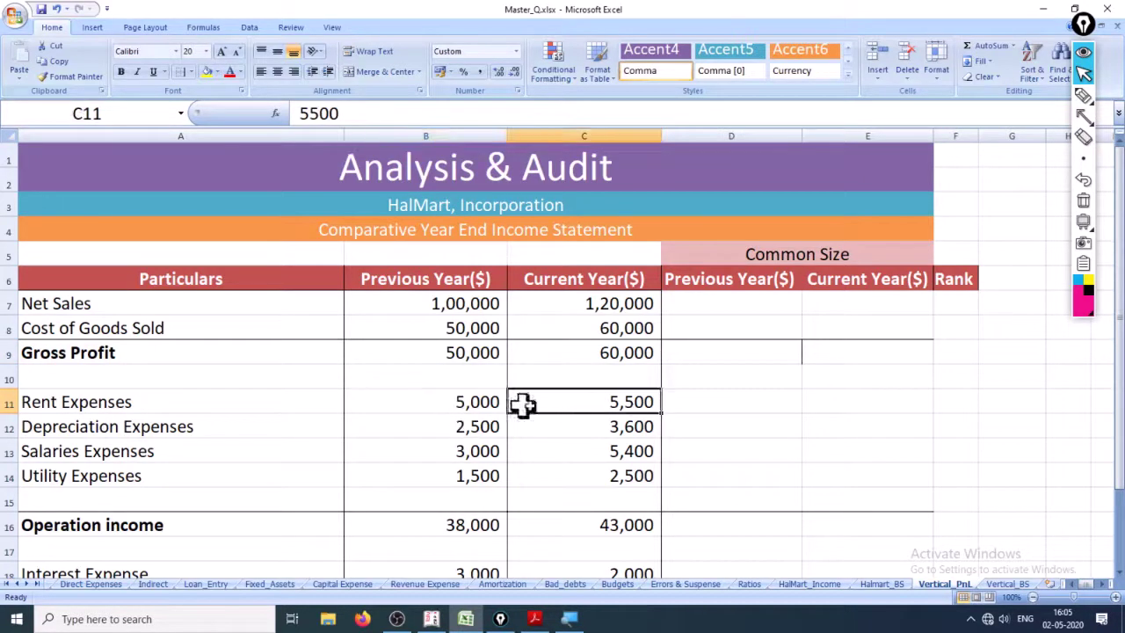
click(454, 403)
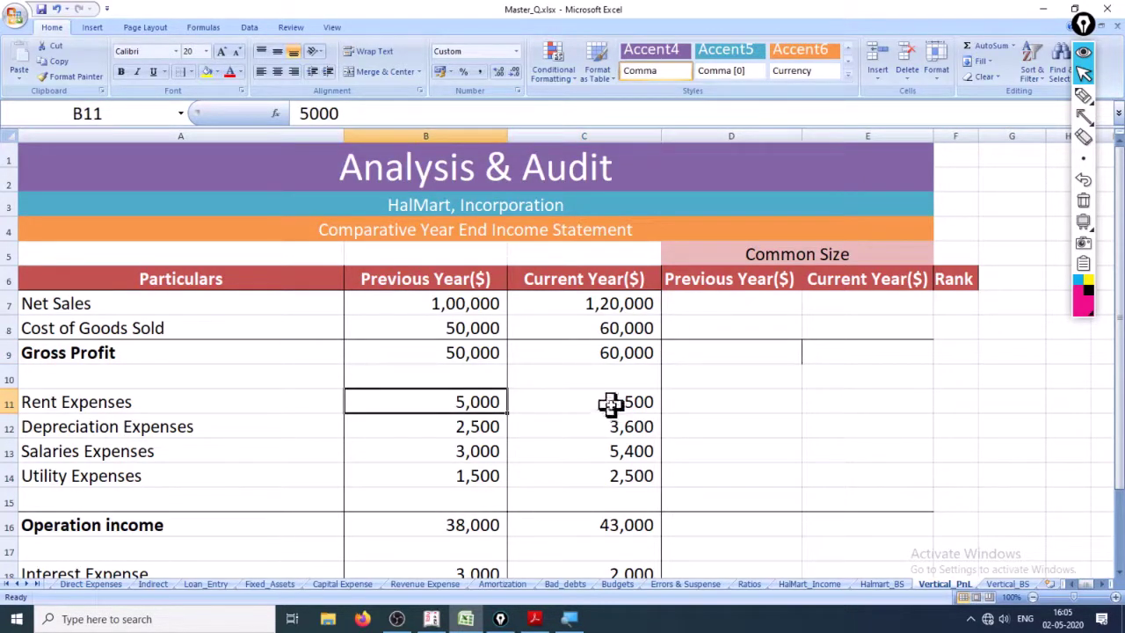
click(616, 405)
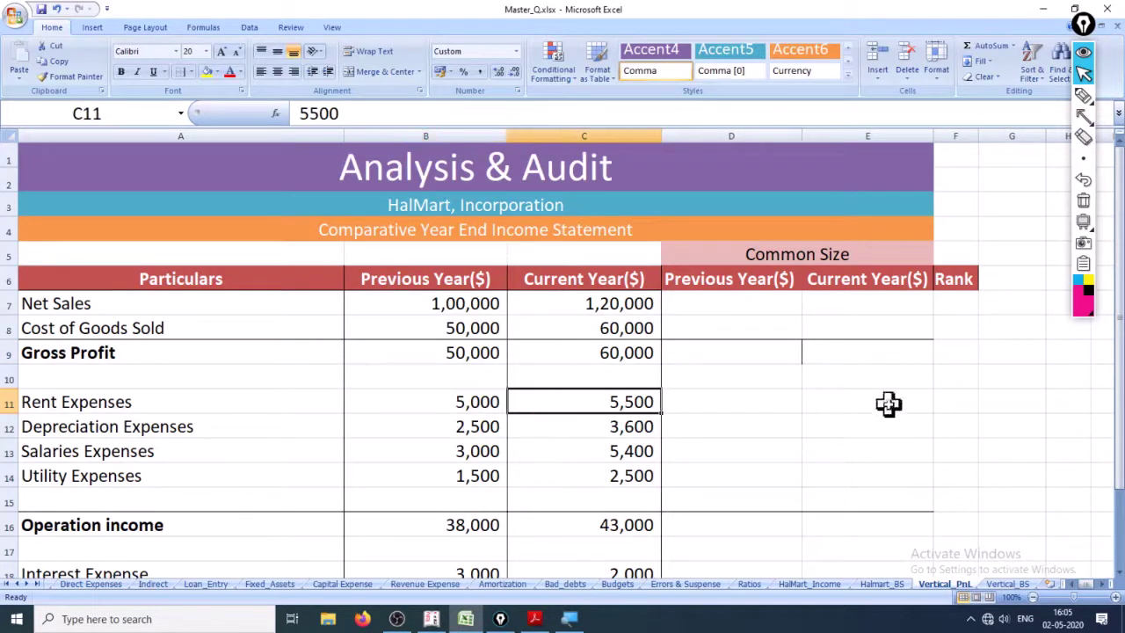
click(950, 407)
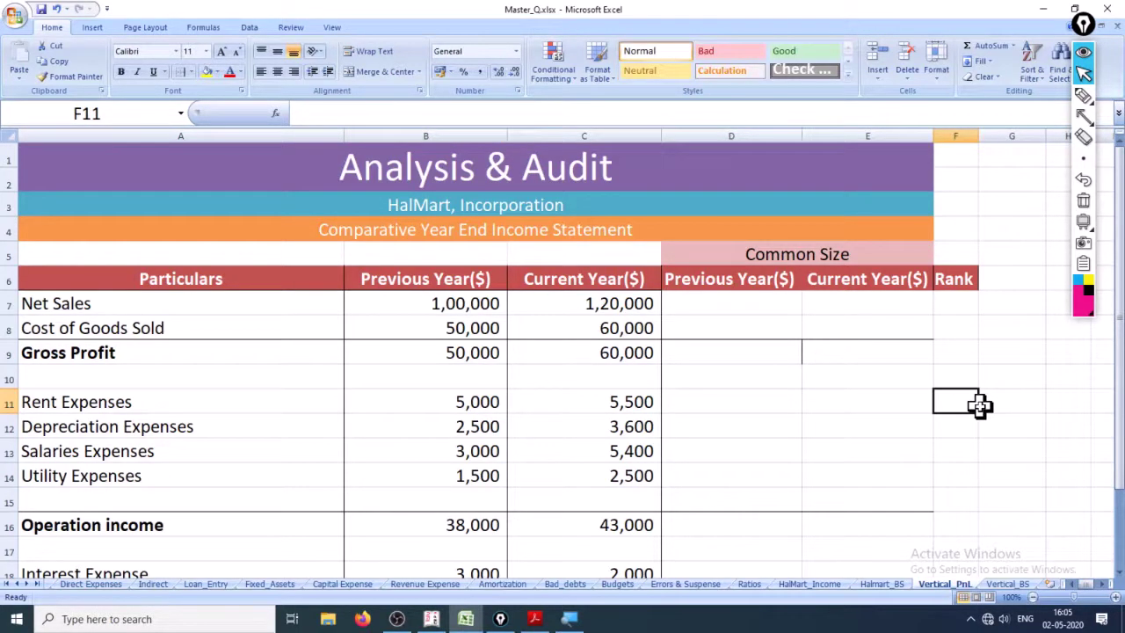
key(End)
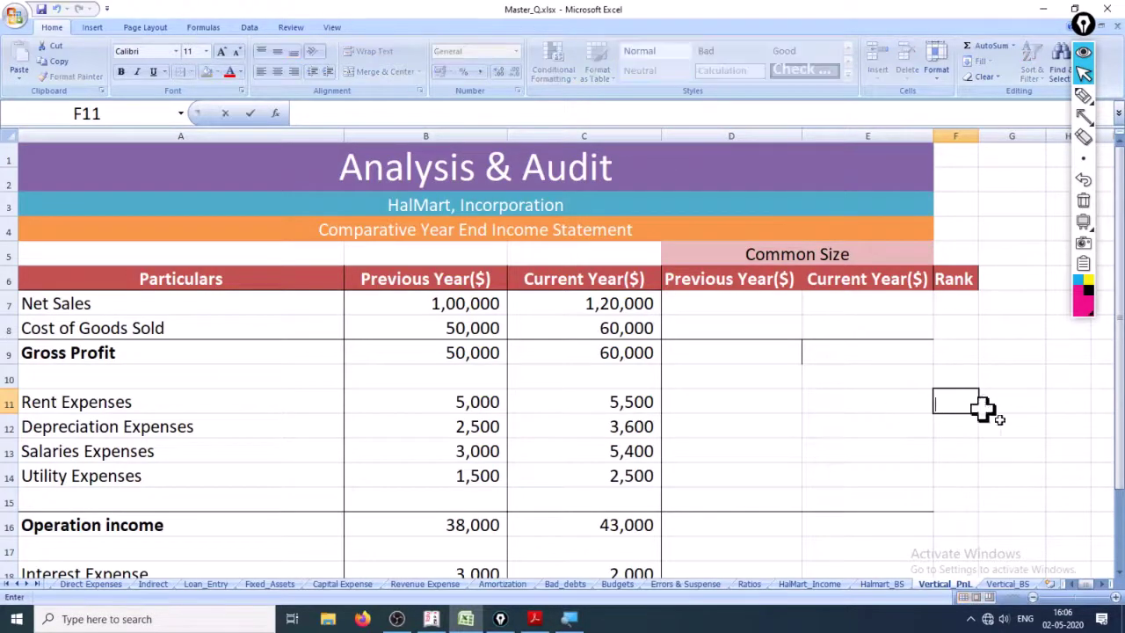
key(Right)
key(Right)
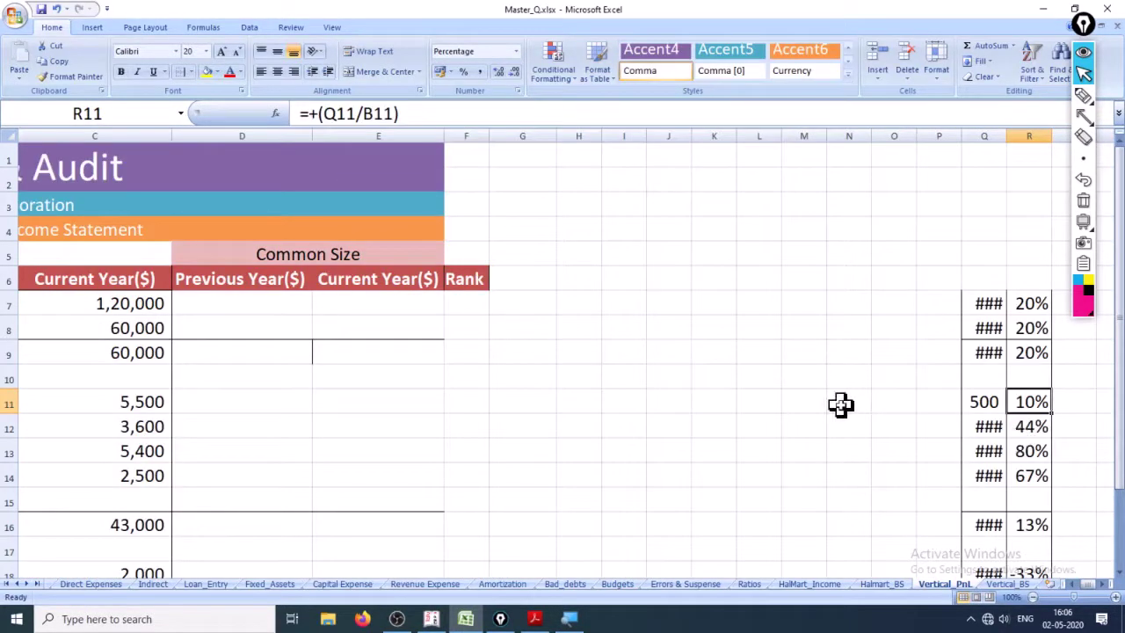
key(Left)
key(Left)
key(Left)
key(Left)
key(Left)
key(Left)
key(Left)
key(Left)
key(Left)
key(Left)
key(Left)
key(Left)
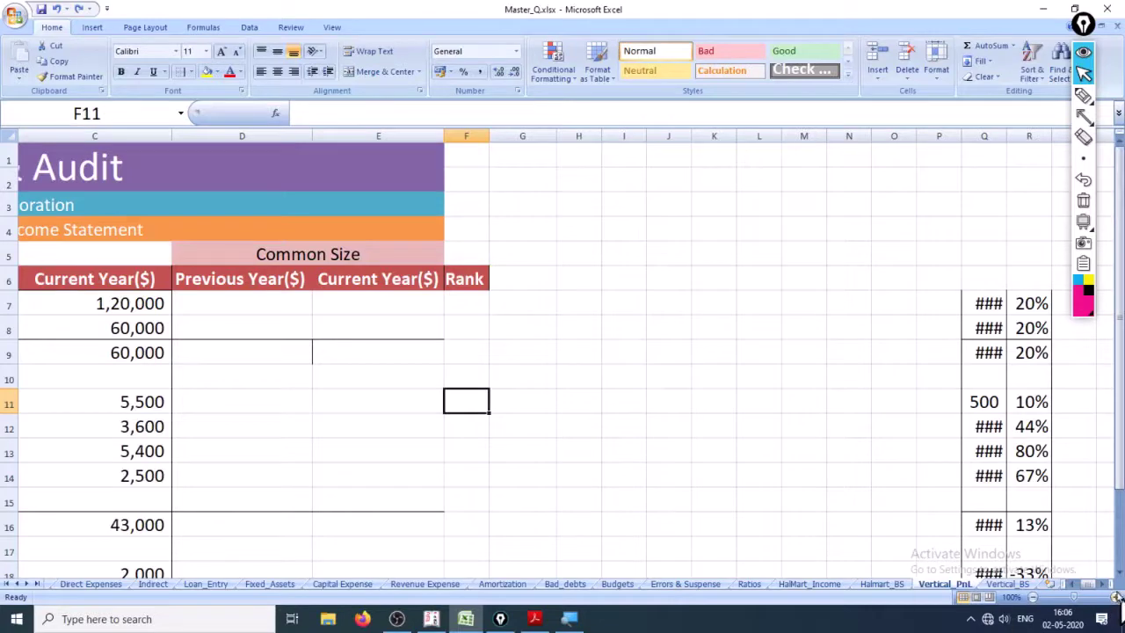
click(1088, 584)
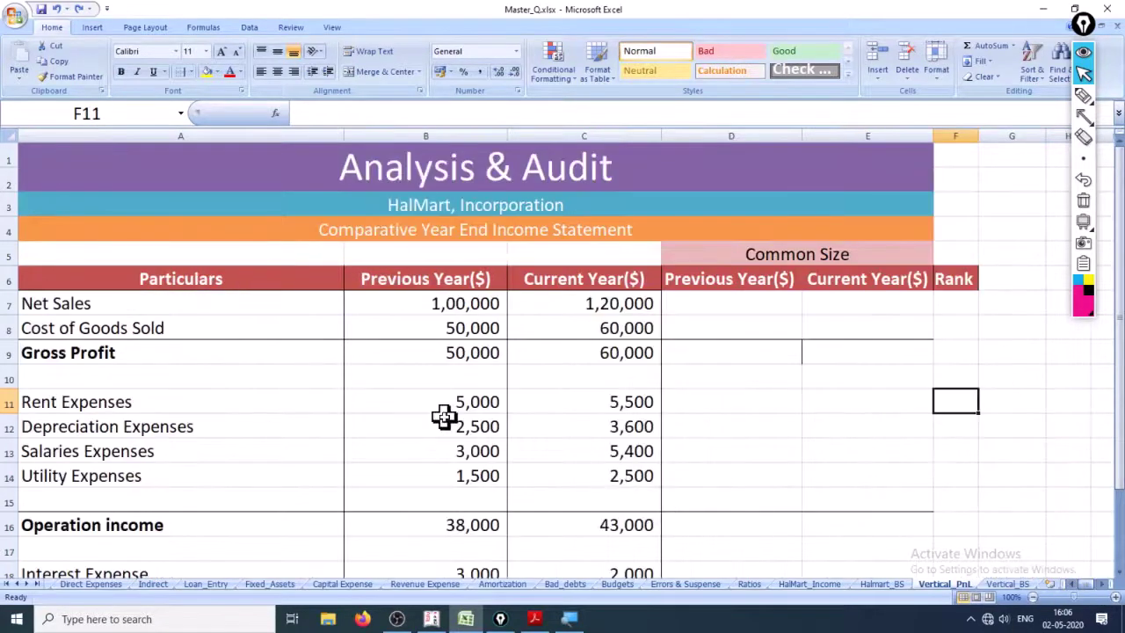
Examine the previous and current year amounts of the expenses in rows 11 to 14
drag(465, 402, 603, 404)
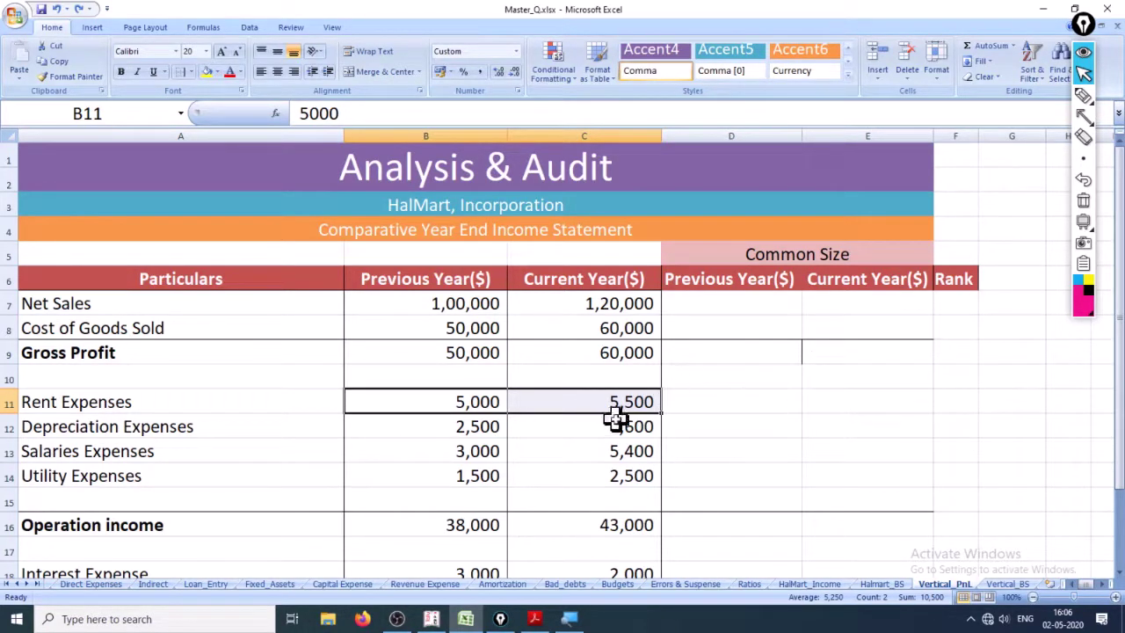
click(466, 429)
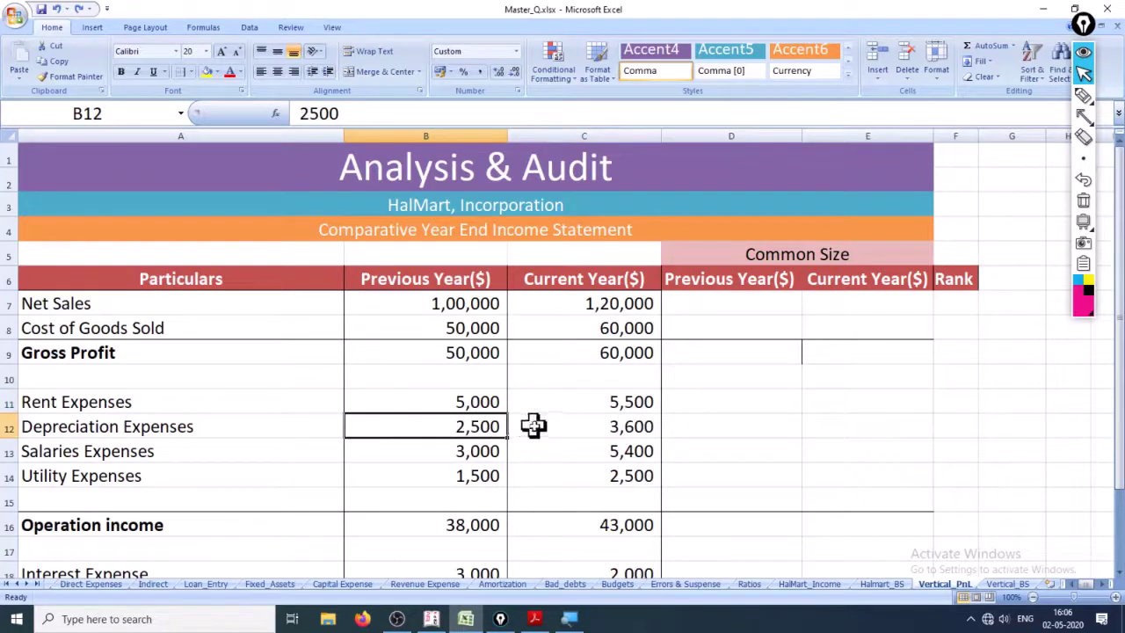
drag(477, 432, 517, 472)
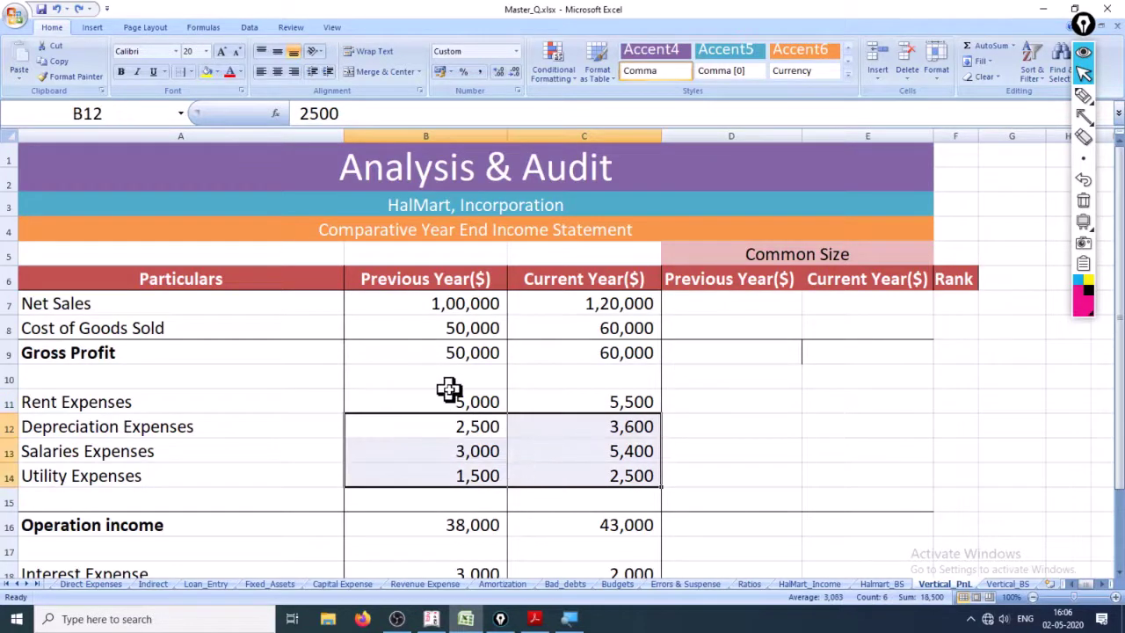
click(448, 391)
click(581, 402)
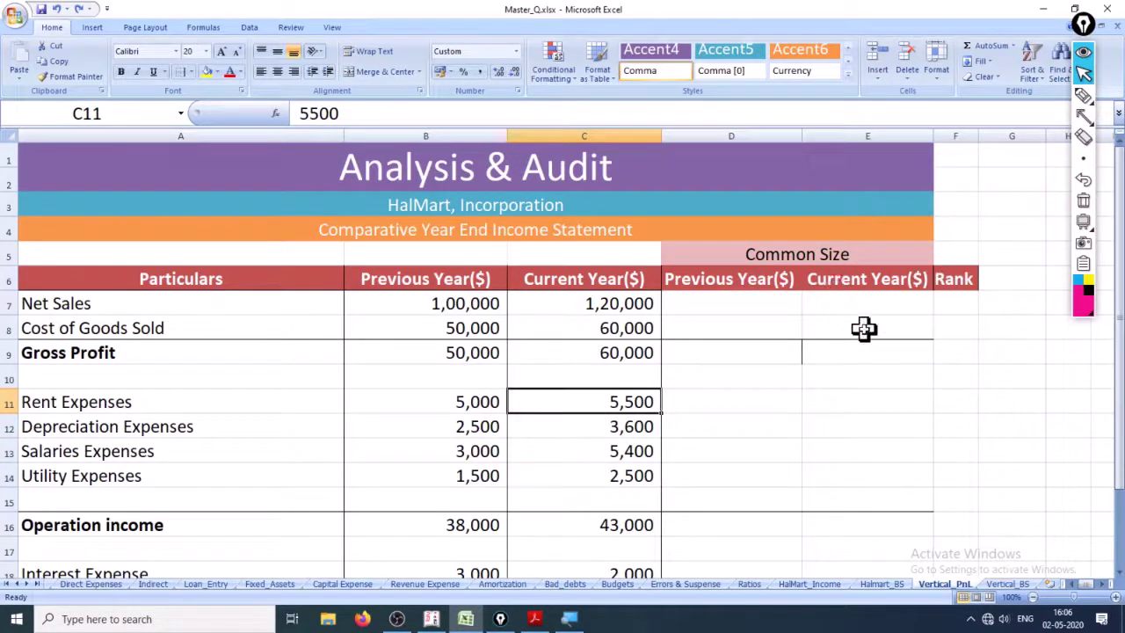
click(752, 308)
key(Up)
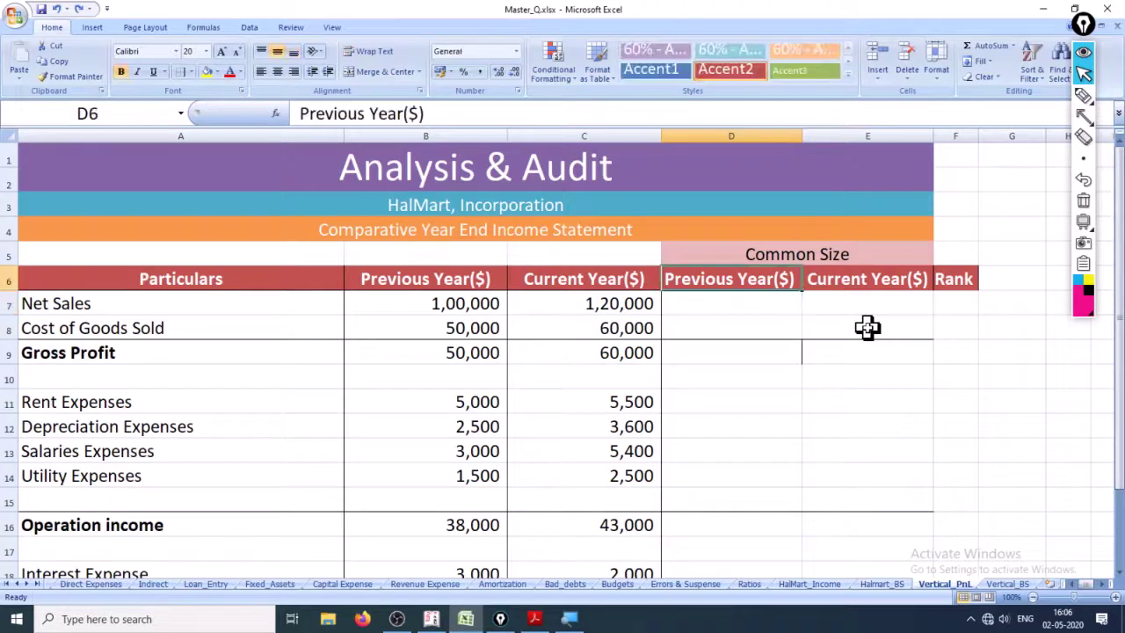
key(Down)
key(Up)
key(Down)
key(Left)
key(Left)
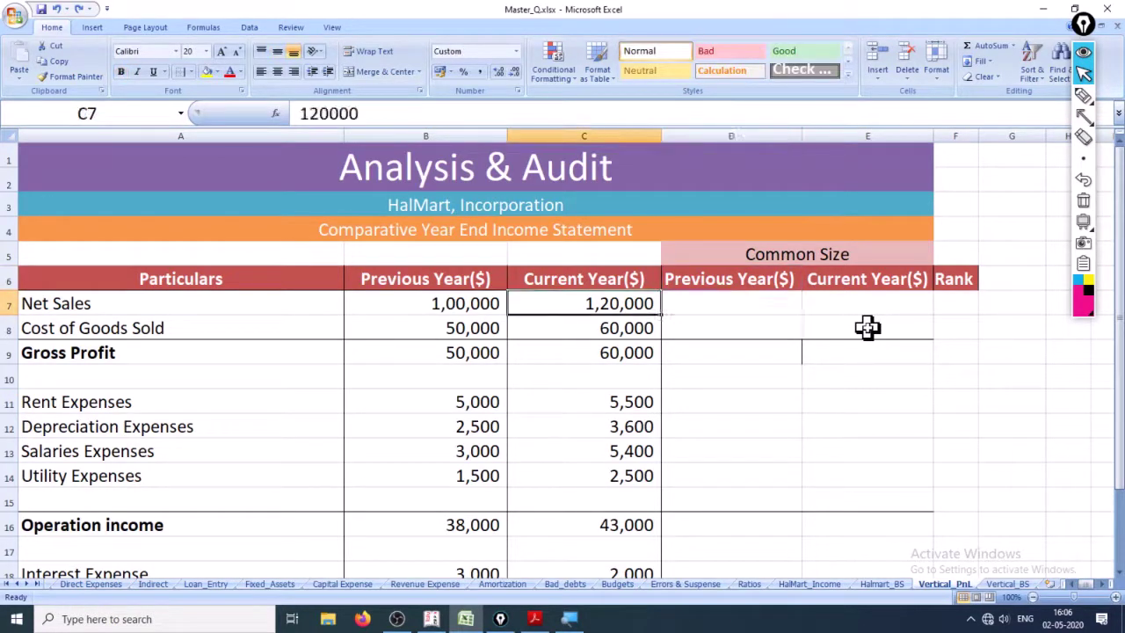
drag(427, 135, 542, 136)
right_click(485, 136)
key(Escape)
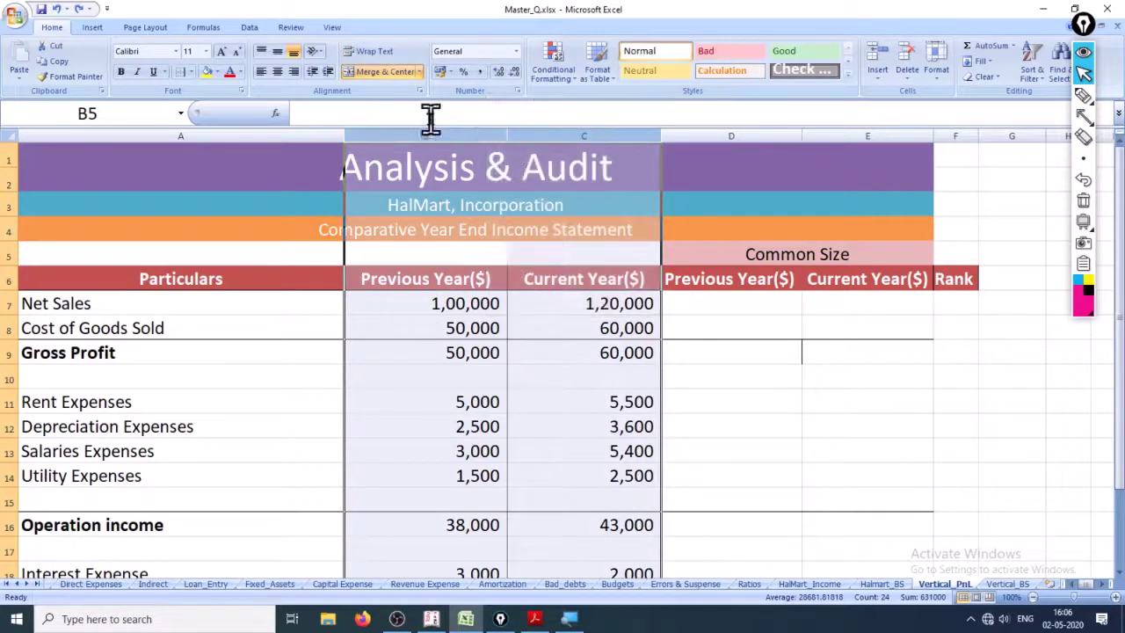
Hide both Current Year columns, C and E, and select the Net Sales cell D7 under Common Size
click(565, 134)
right_click(565, 136)
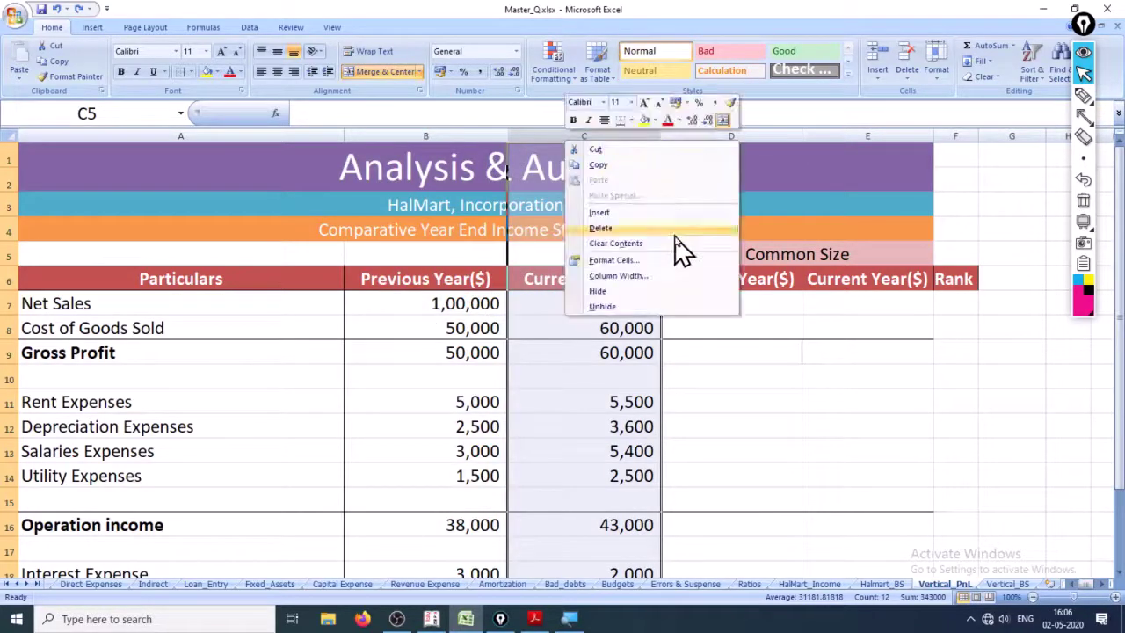
click(659, 291)
right_click(690, 139)
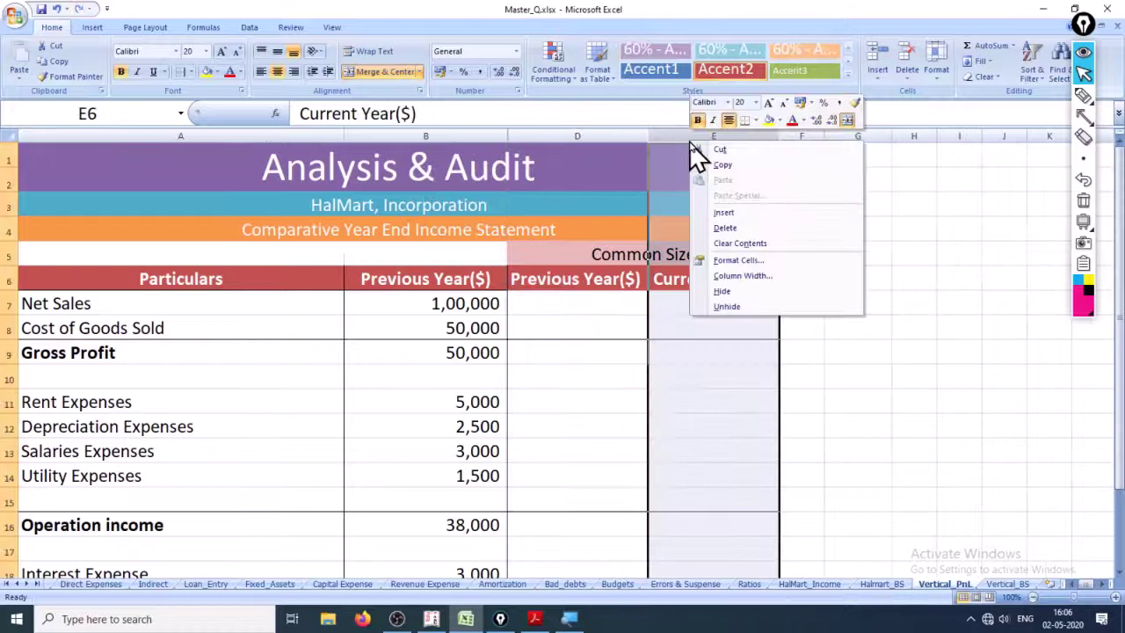
click(737, 294)
click(572, 310)
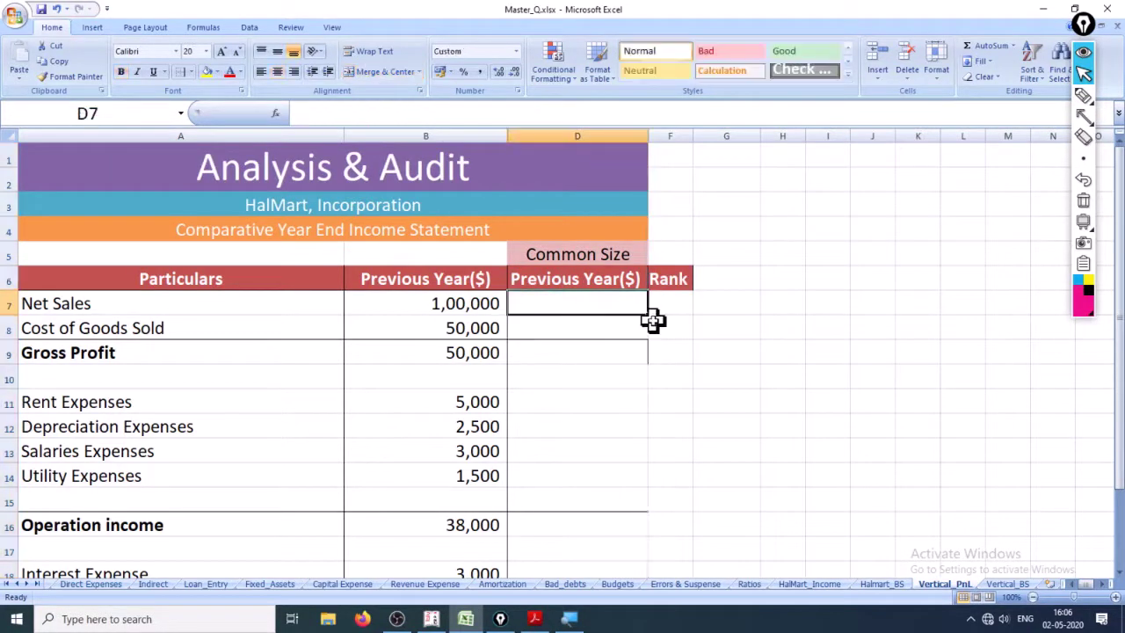
Check the previous year amounts from Net Sales down to Gross Profit in column B
key(Left)
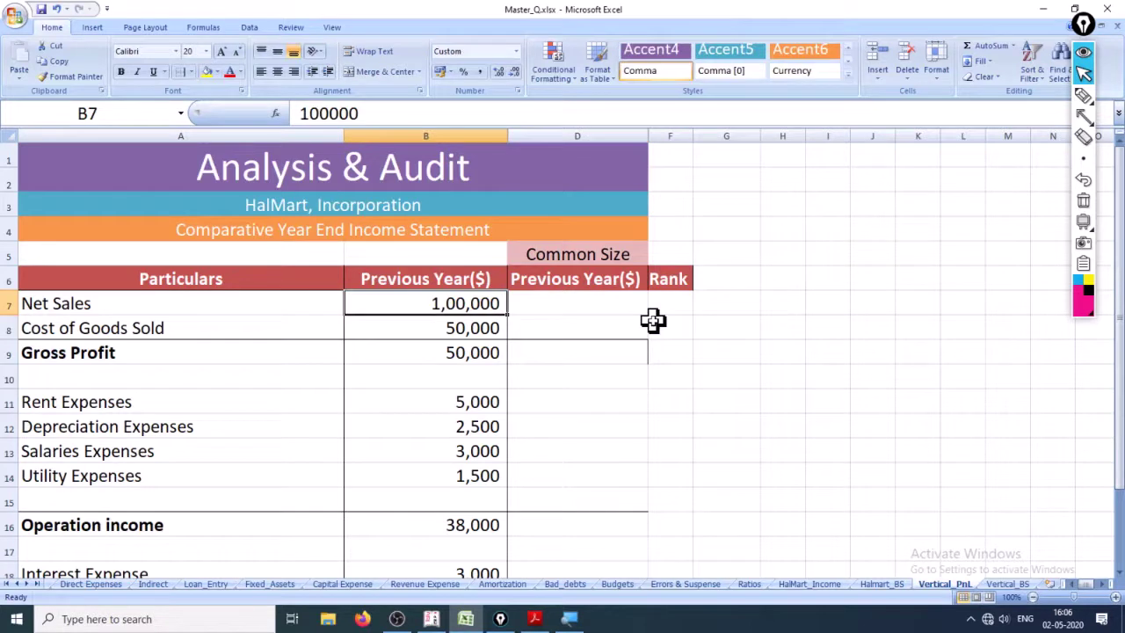
key(Down)
key(Down)
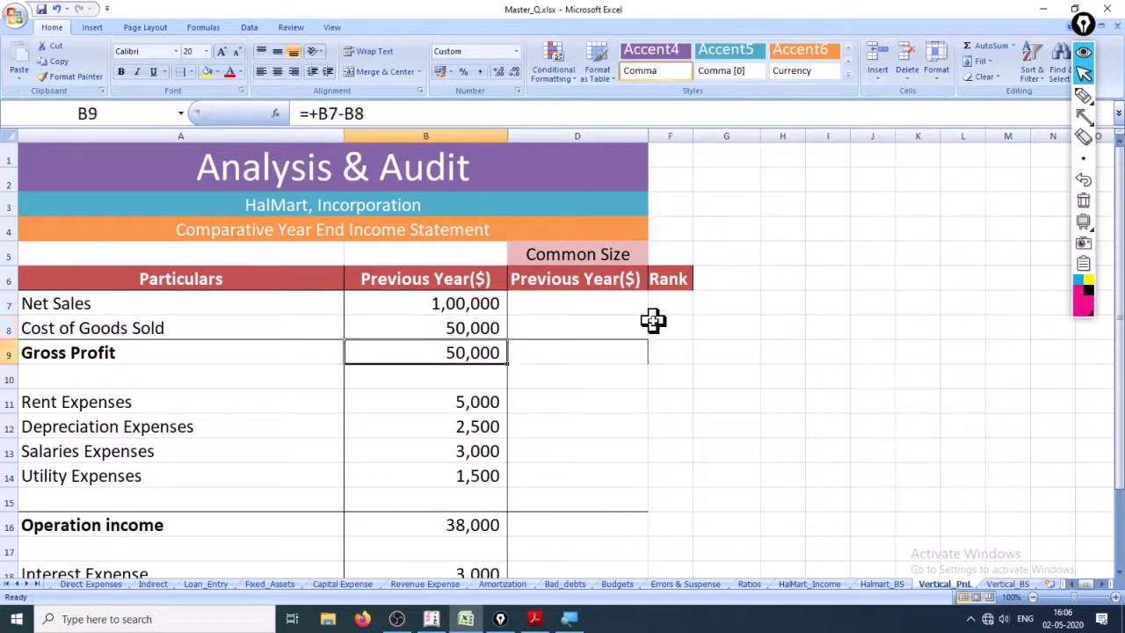
key(Up)
key(Up)
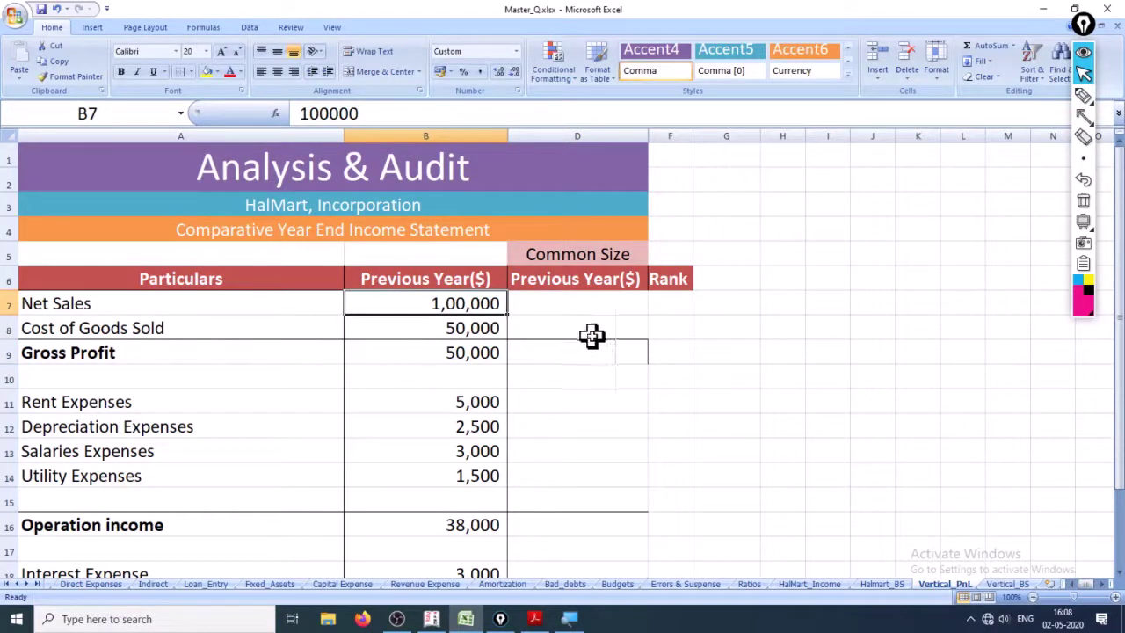
Open the Vertical_BS sheet and examine its total rows for assets, liabilities and stockholders' equity
click(1002, 585)
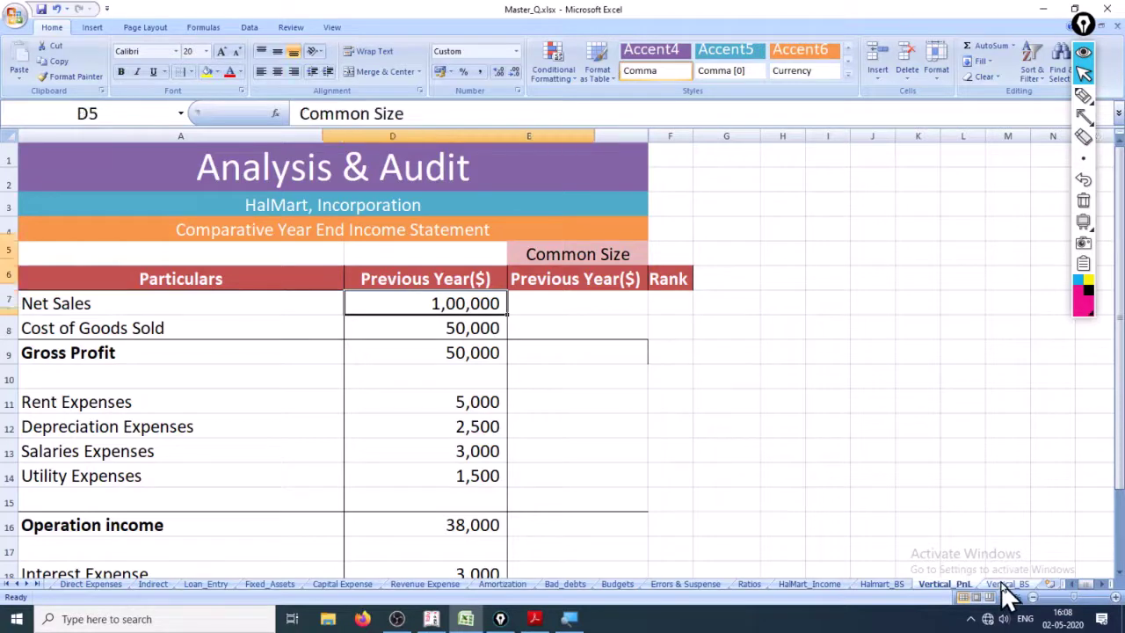
click(125, 467)
scroll(186, 508, down, 5)
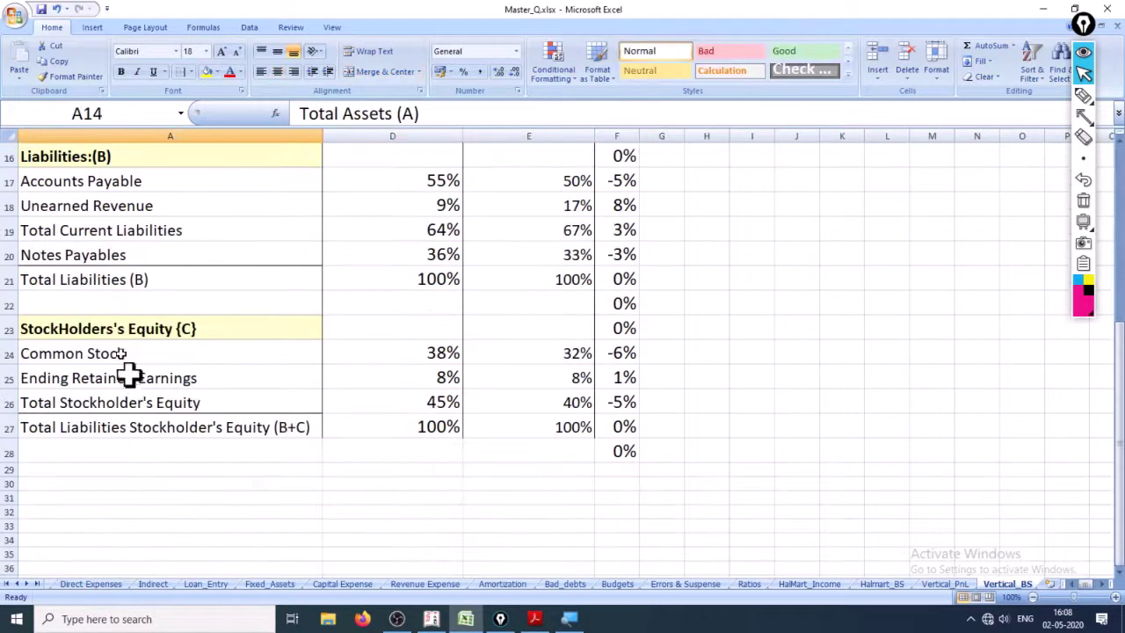
click(100, 280)
click(117, 427)
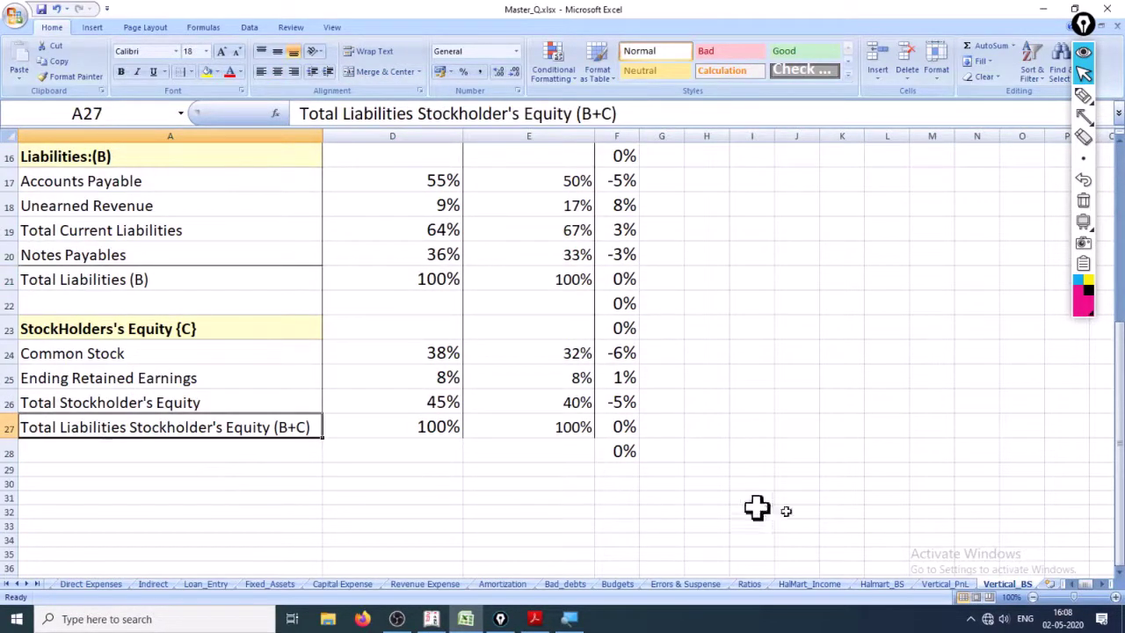
click(155, 405)
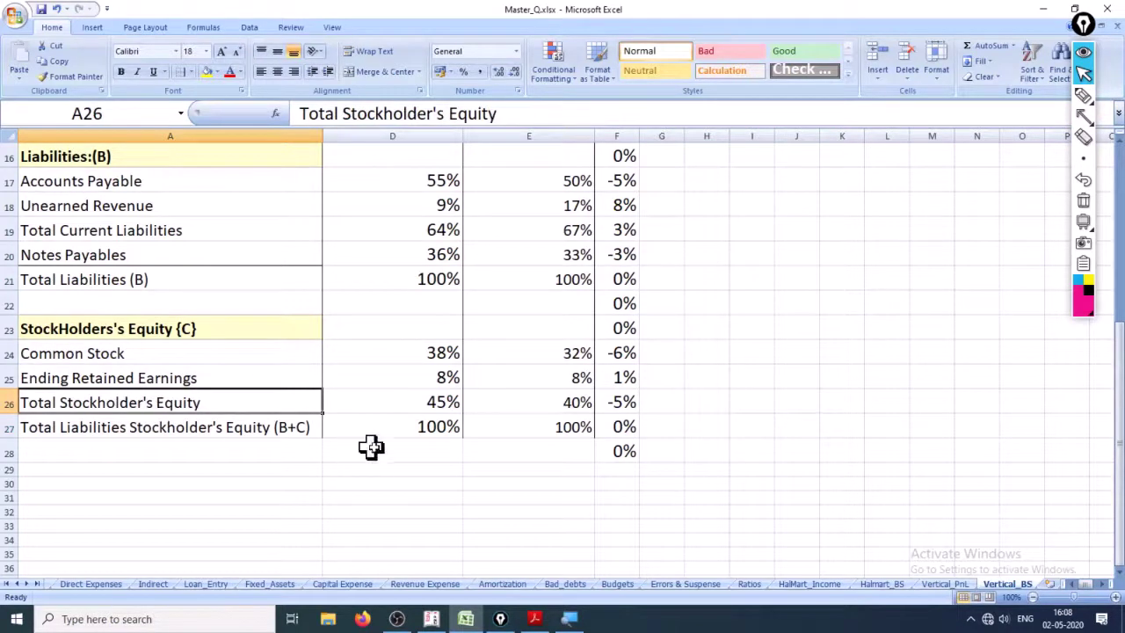
click(191, 433)
Inspect the common-size formulas in E27, E26 and E24 and the Common Stock difference formula in F24
click(528, 427)
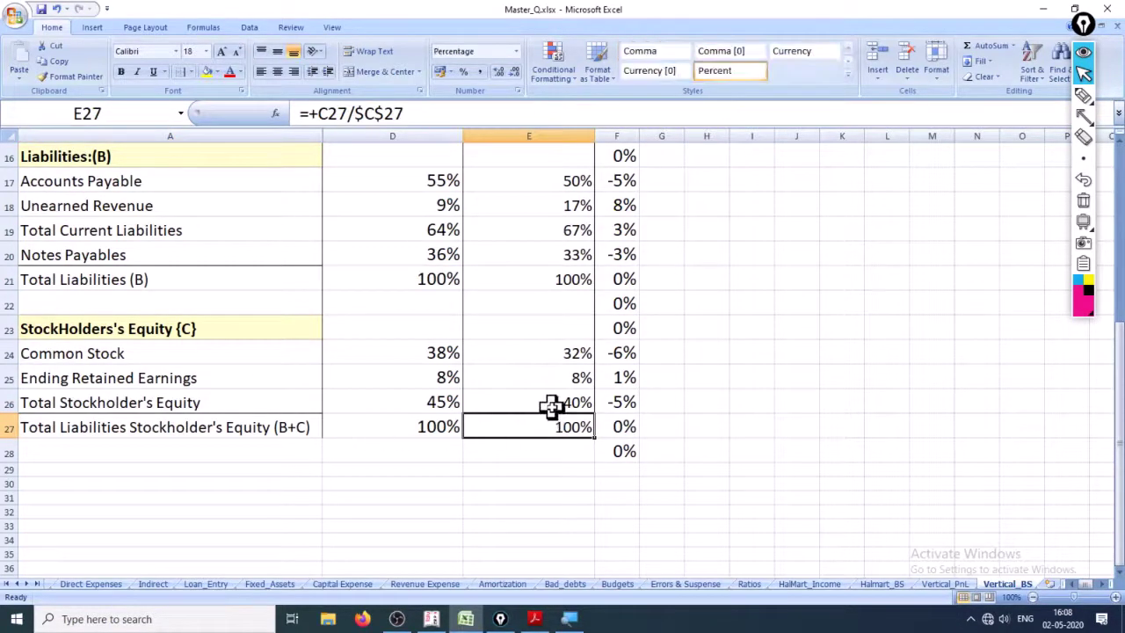
click(551, 403)
click(564, 351)
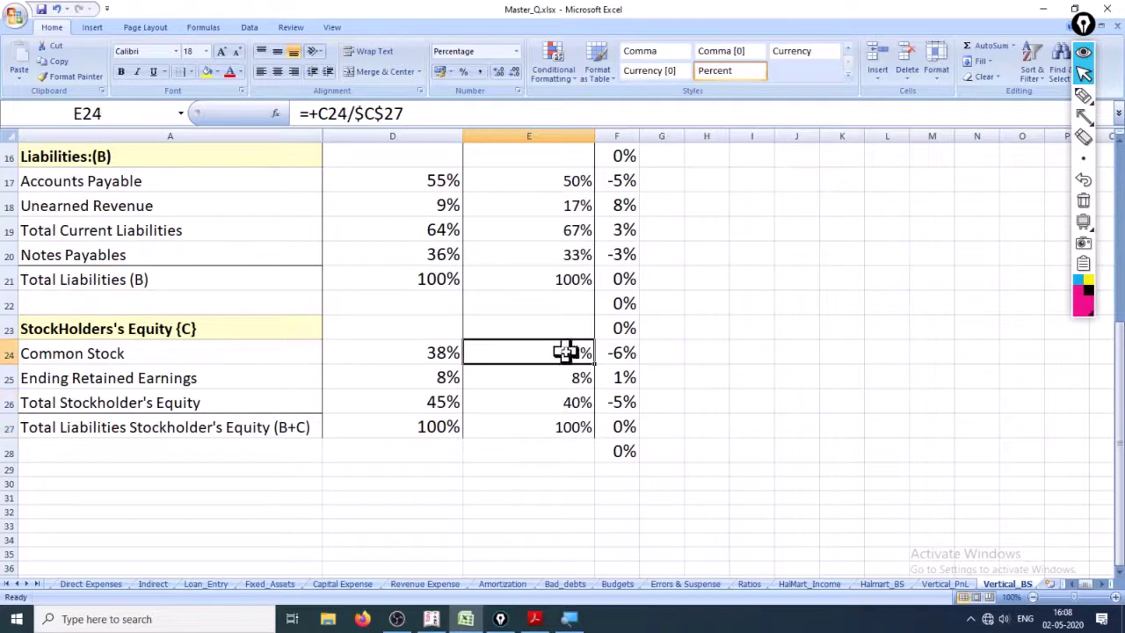
click(144, 432)
click(569, 356)
key(Right)
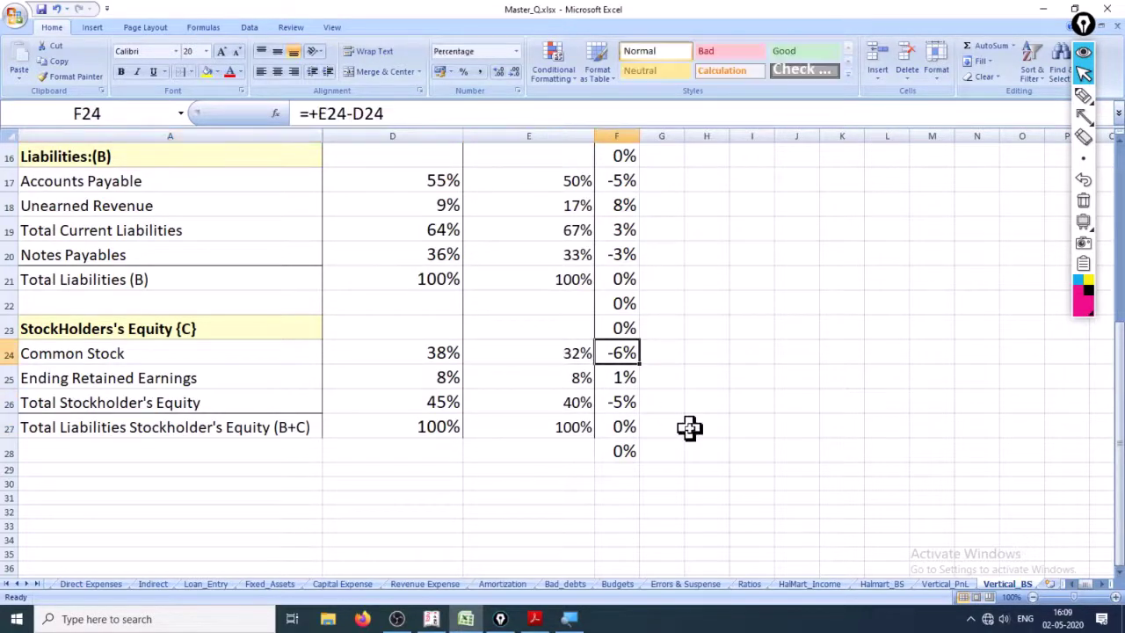
key(F2)
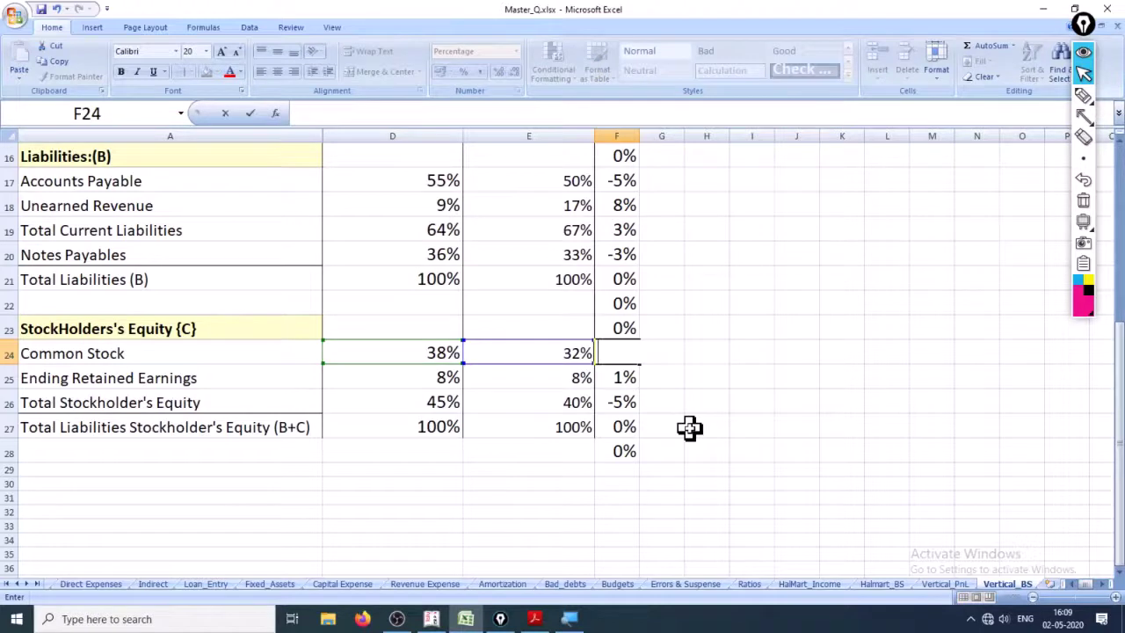
key(Escape)
key(Down)
key(Up)
key(Left)
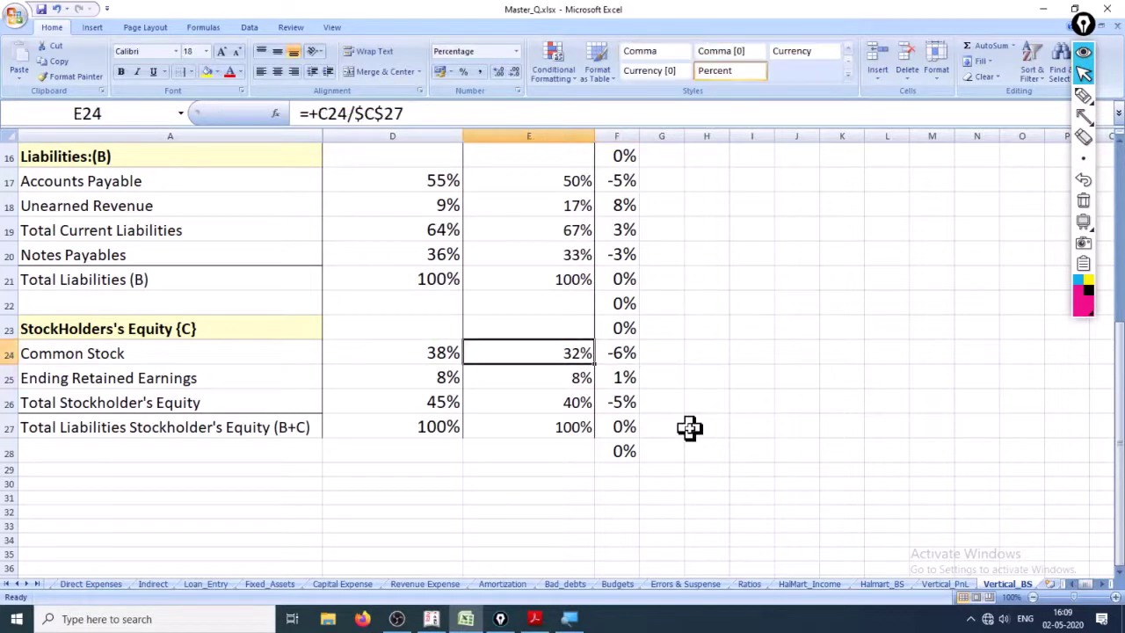
Enter the formula +D24/$D$26 in E24 for Common Stock, with Total Stockholder's Equity as the absolute base
text(+)
key(Left)
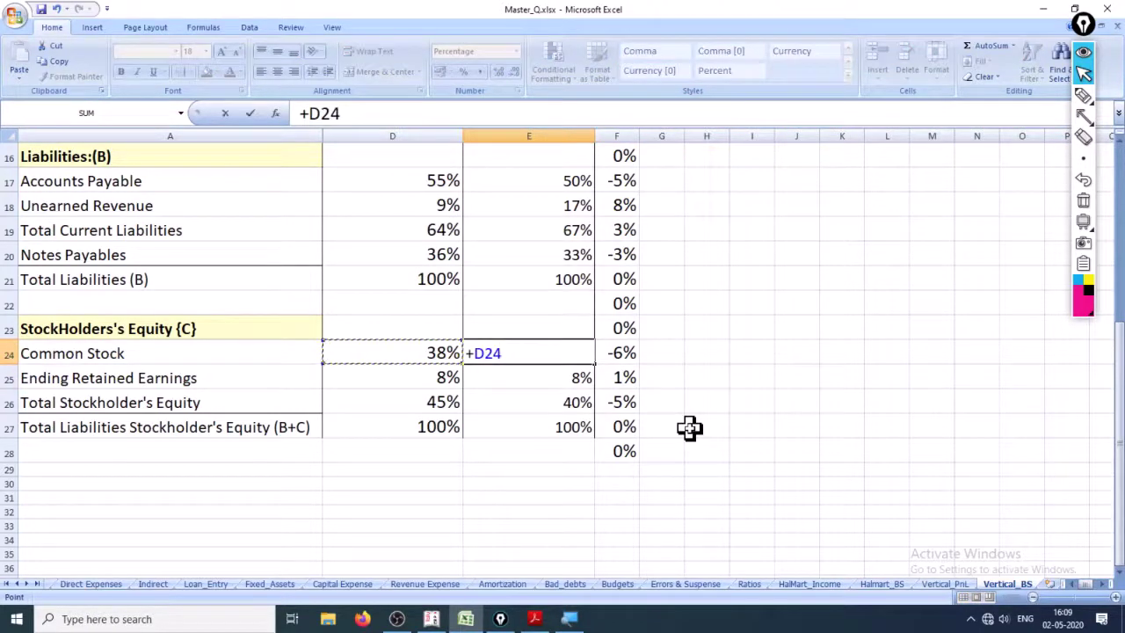
text(/)
key(Left)
key(Down)
key(Down)
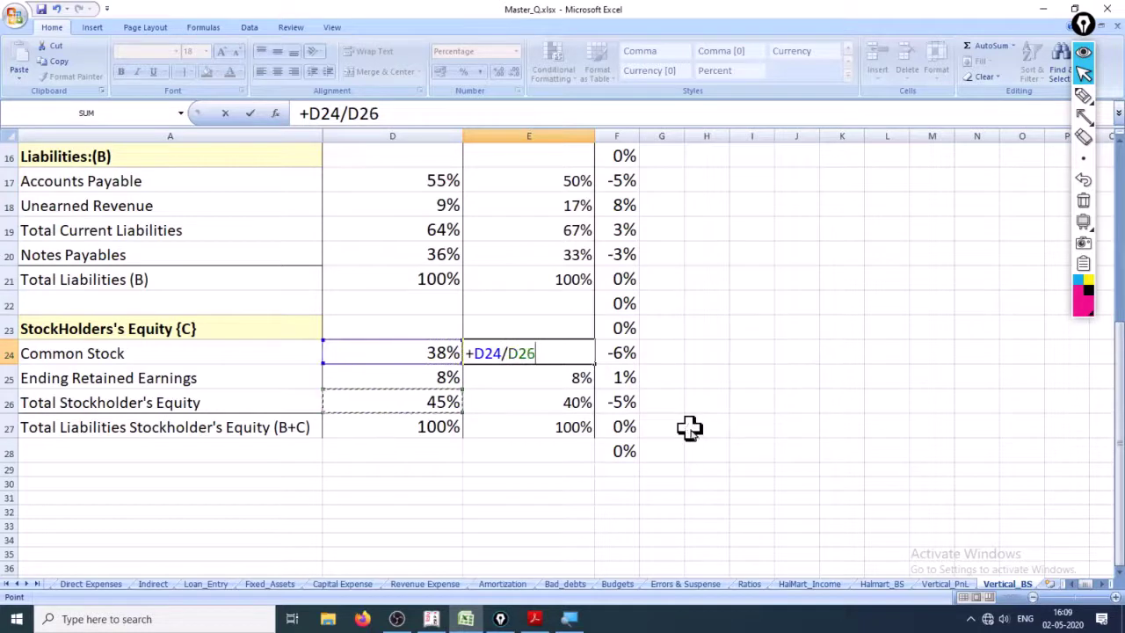
key(F4)
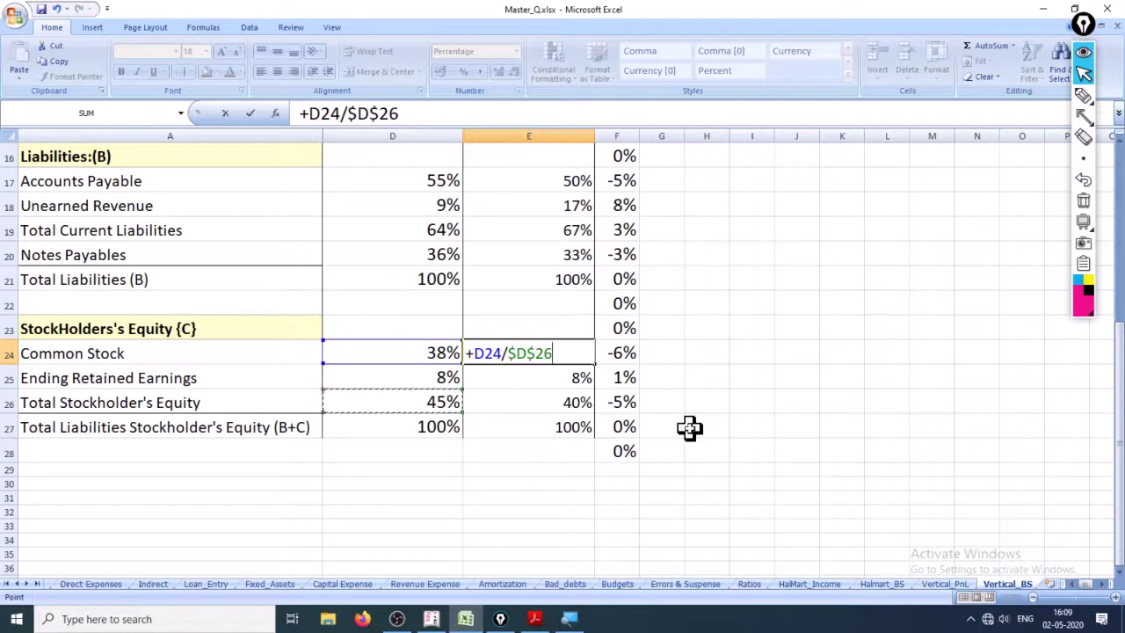
key(Return)
Copy the Common Stock formula from E24 into E25:E26 for Ending Retained Earnings and Total Stockholder's Equity
key(Up)
key(ctrl+c)
key(Down)
key(shift+Down)
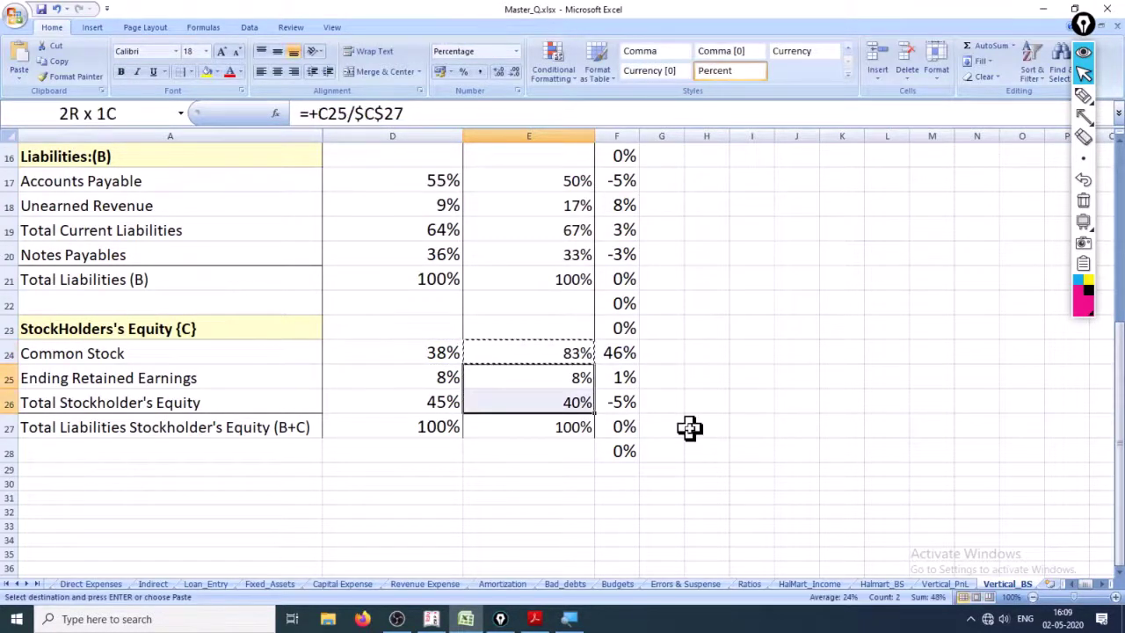
key(Return)
Clear both percentages of the Total Liabilities Stockholder's Equity row in D27:E27
key(Down)
key(Down)
key(shift+Left)
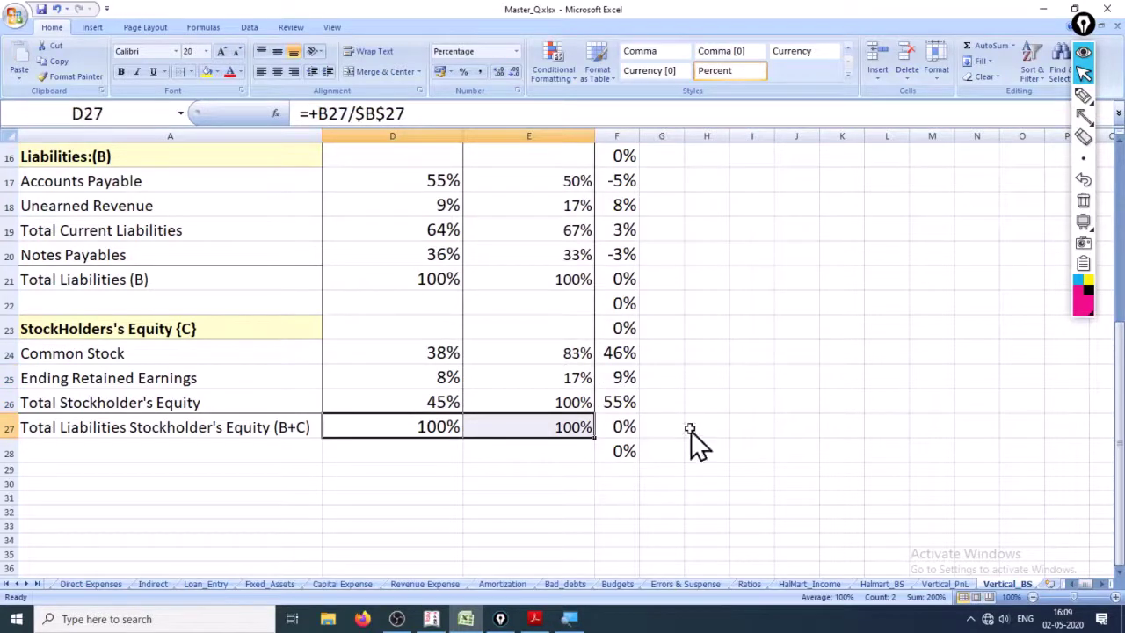
key(Delete)
Check the recalculated stockholders' equity formula in E24 and the differences in F24 to F26
key(Up)
key(Up)
key(Up)
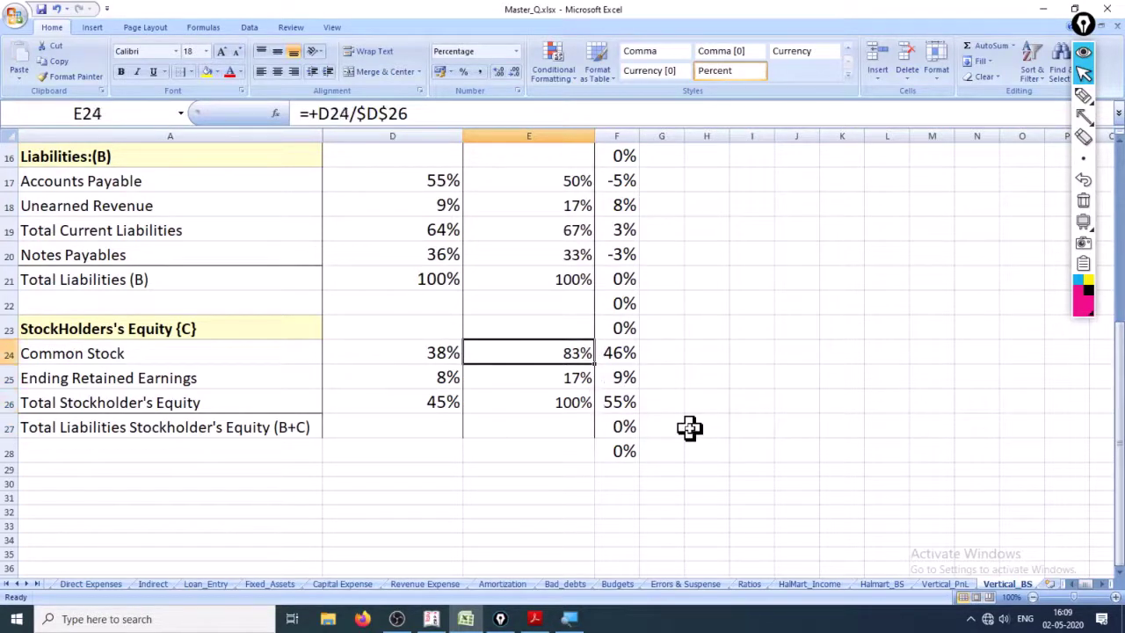
key(Right)
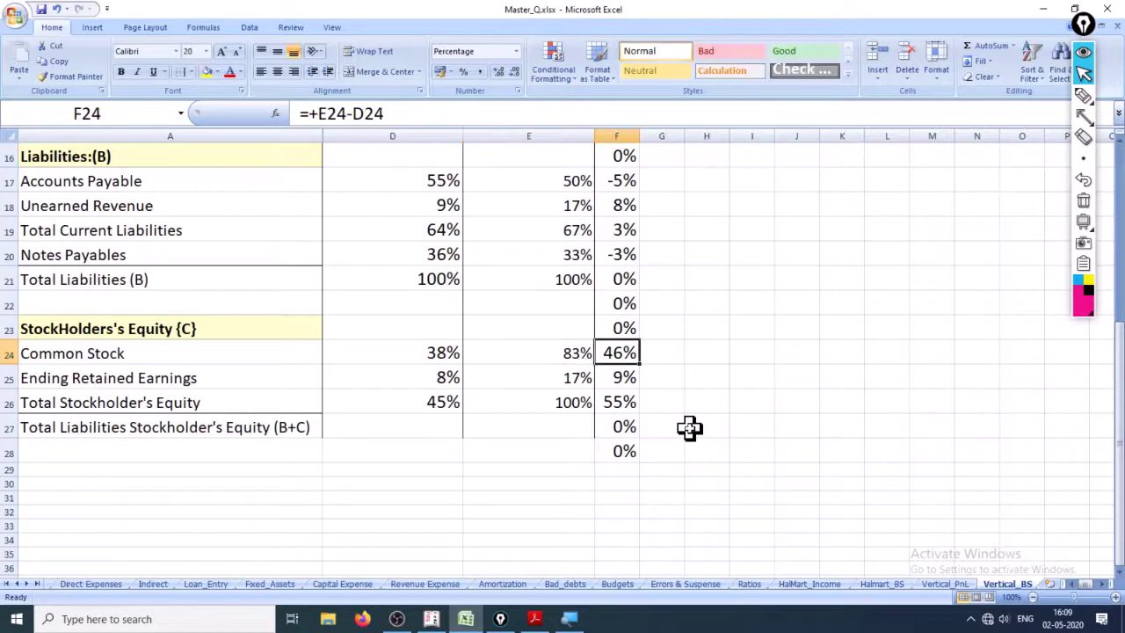
key(Down)
key(Down)
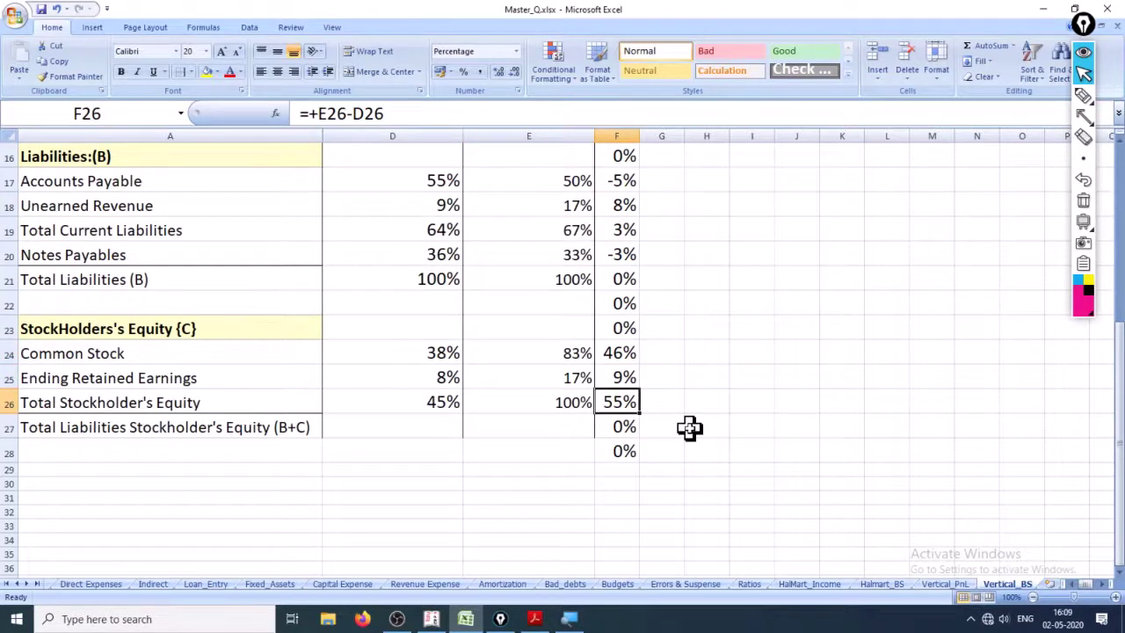
scroll(645, 425, up, 1)
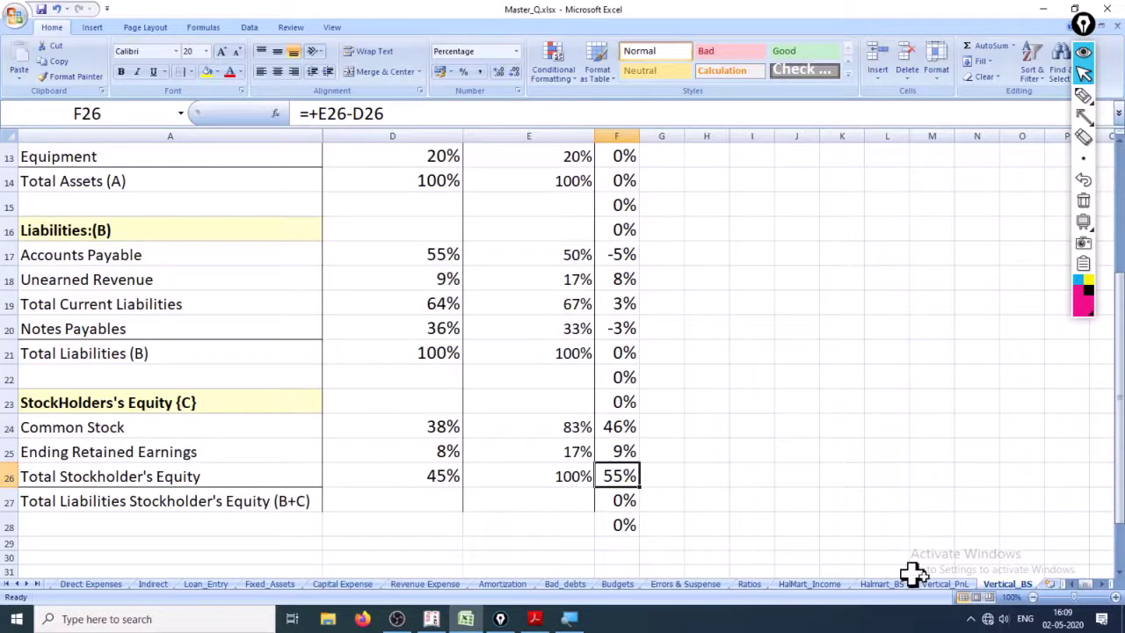
Return to the Vertical_PnL sheet, and consult the common-size percentage formula and its total assets base in Vertical.pdf in Acrobat Reader
click(948, 585)
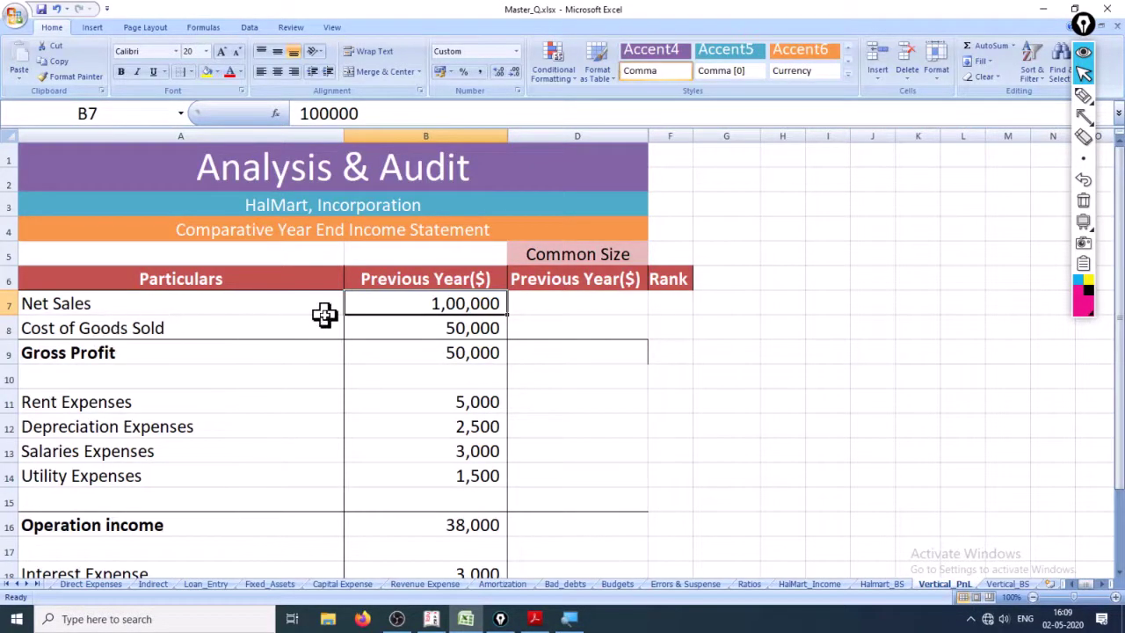
click(534, 619)
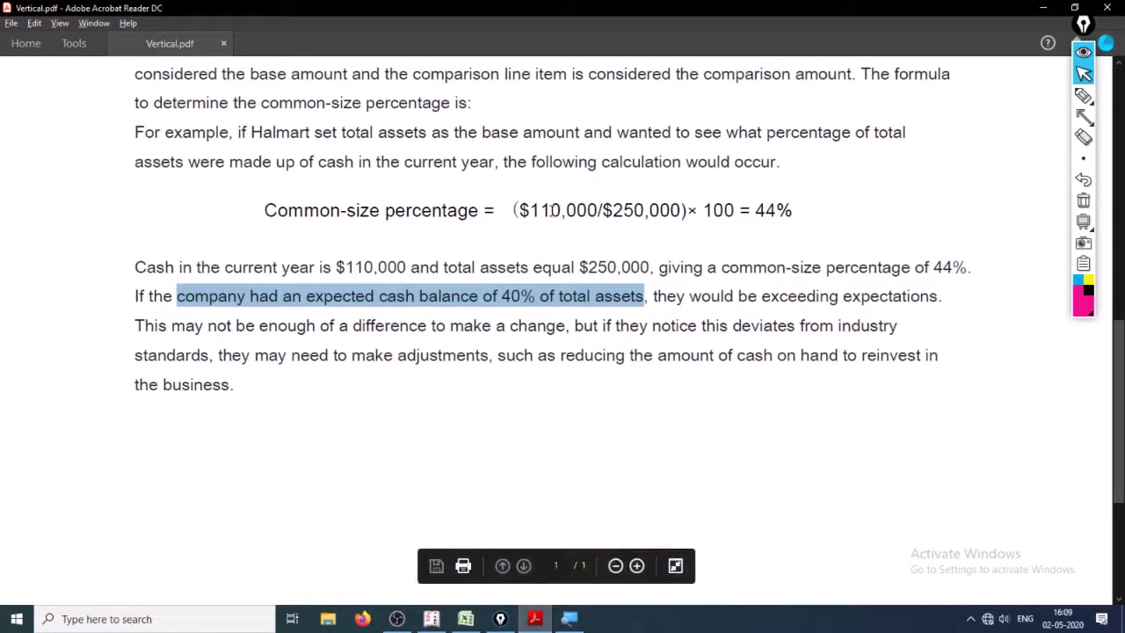
drag(603, 211, 681, 211)
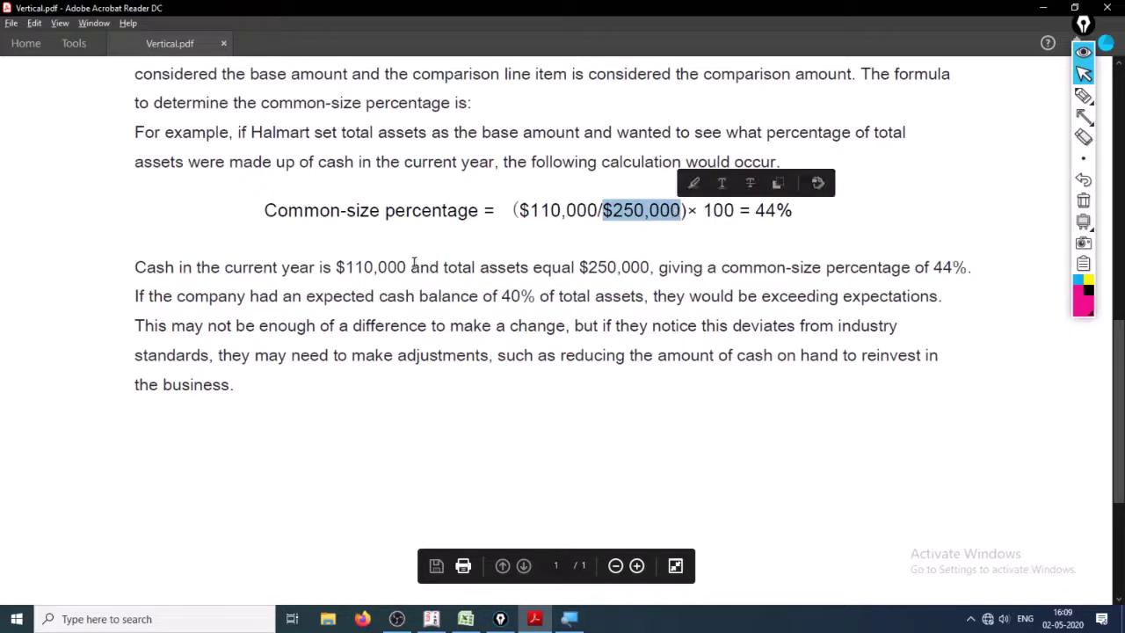
drag(410, 267, 577, 278)
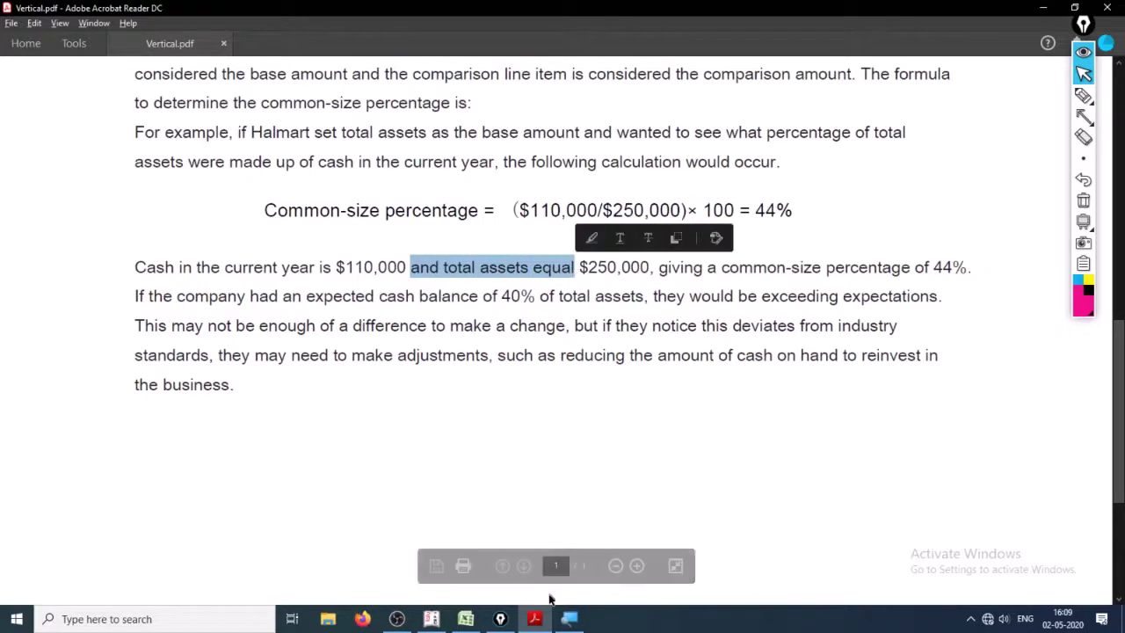
Switch back to Excel and enter the formula +B7/$B$7 in D7 as the Net Sales common size
click(465, 619)
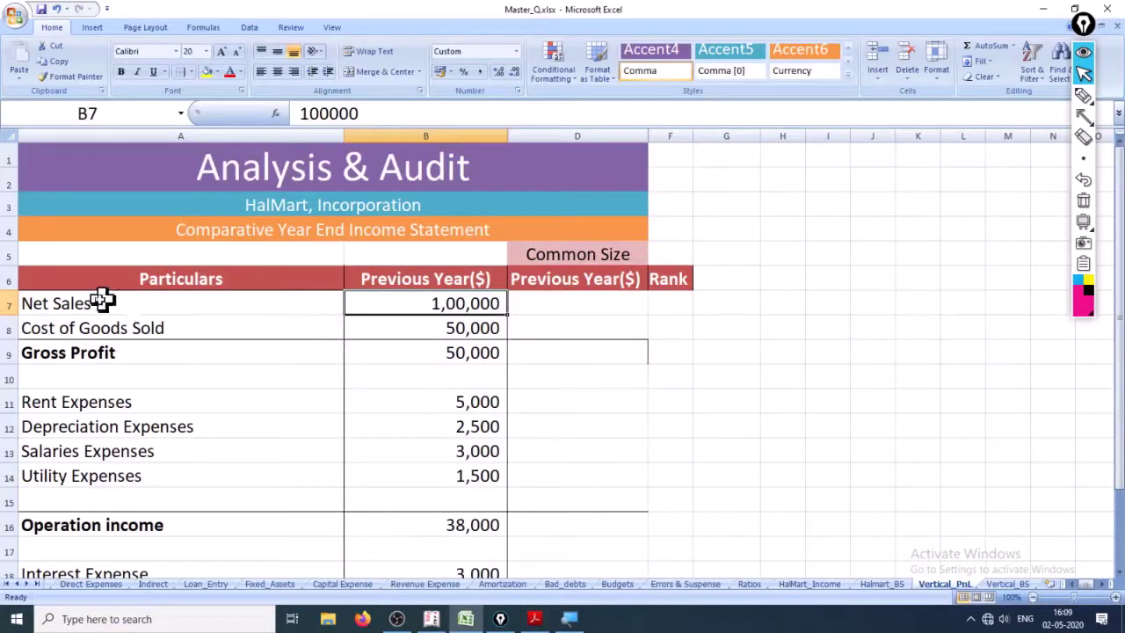
scroll(527, 395, down, 3)
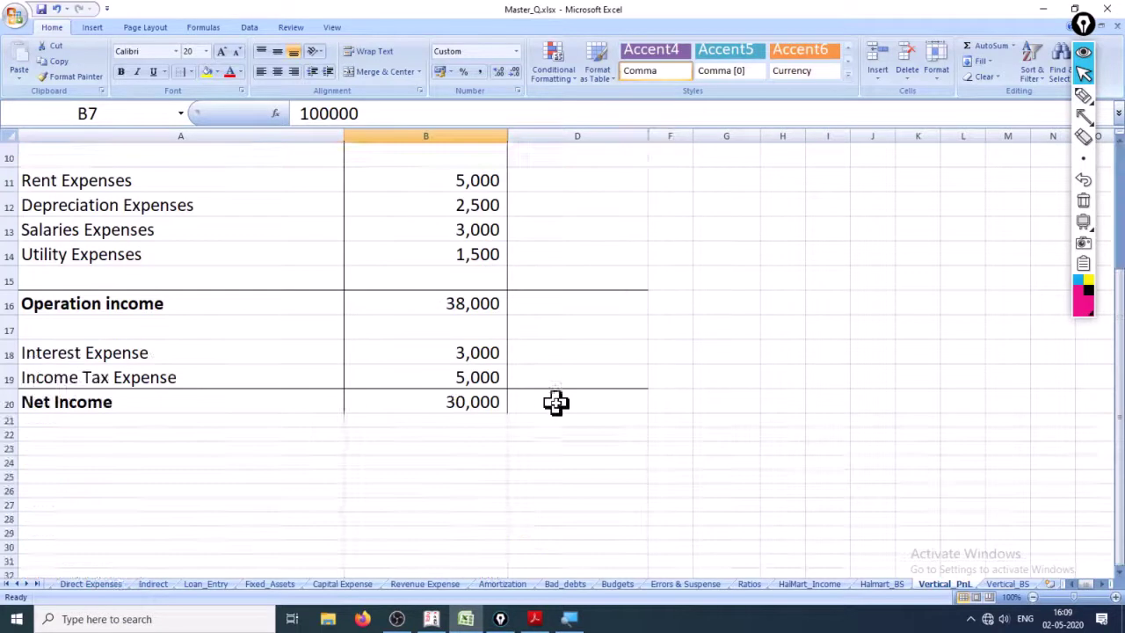
scroll(530, 401, up, 3)
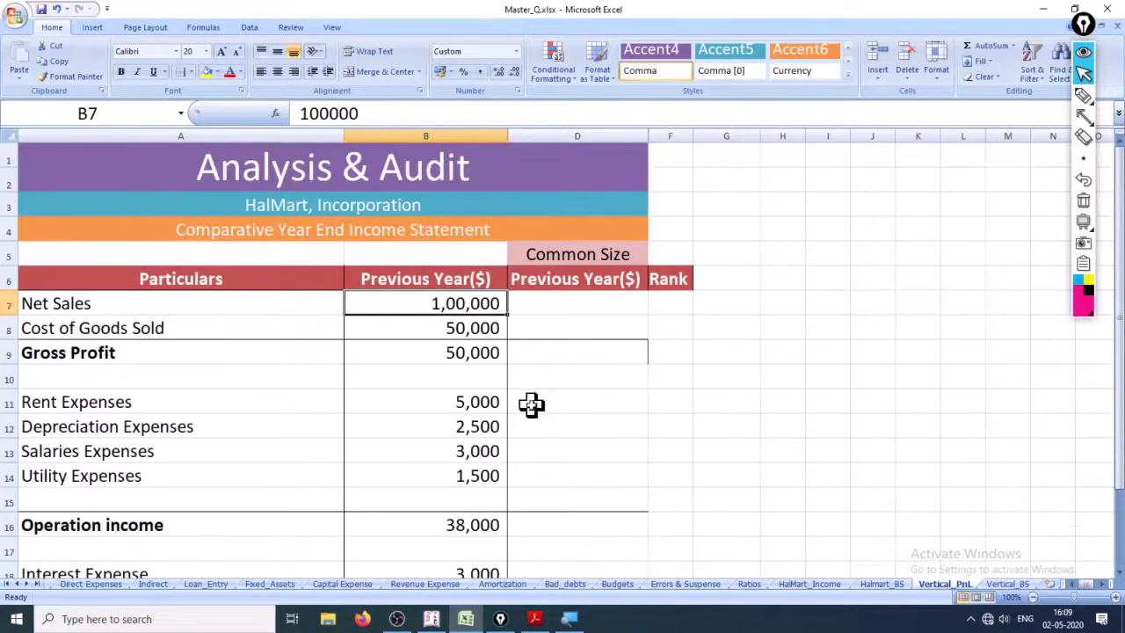
click(566, 304)
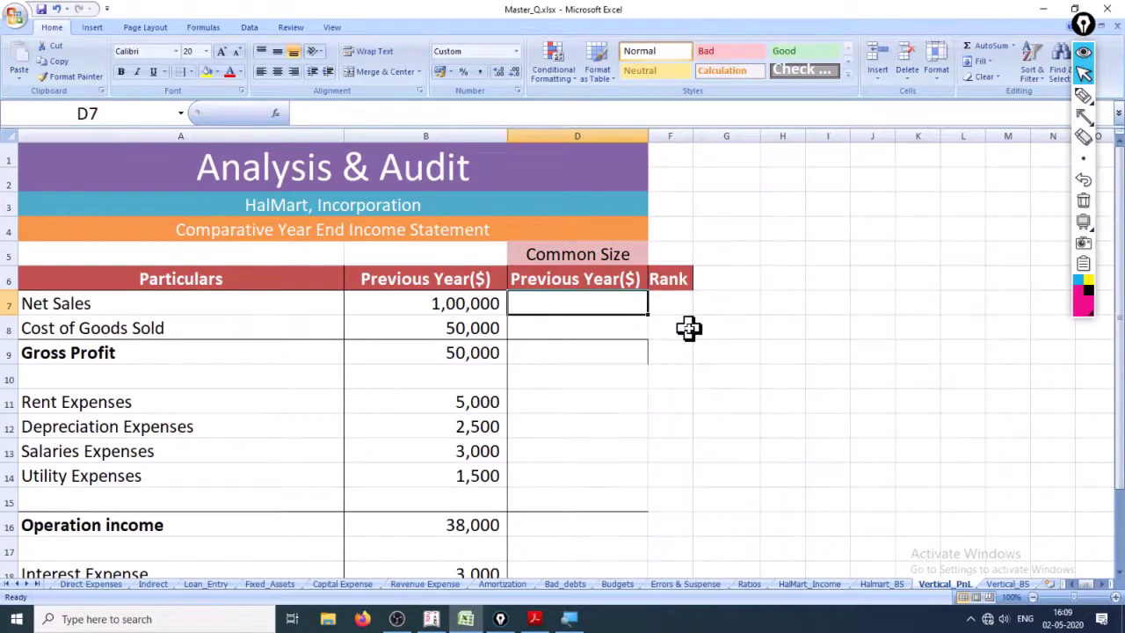
text(+)
key(Left)
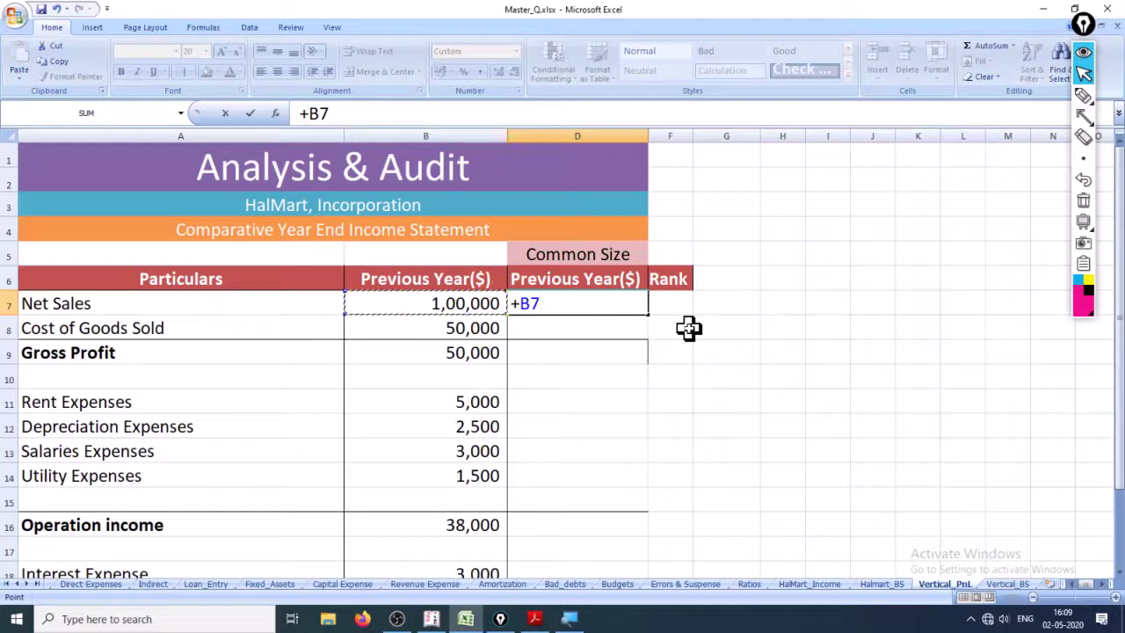
text(/)
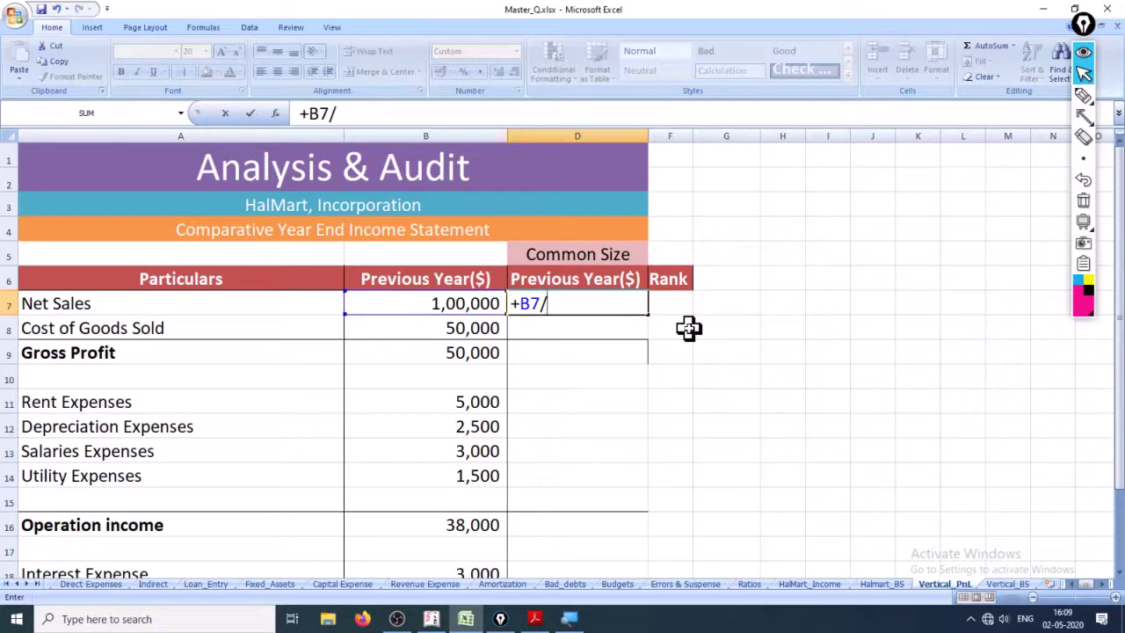
click(476, 304)
key(F4)
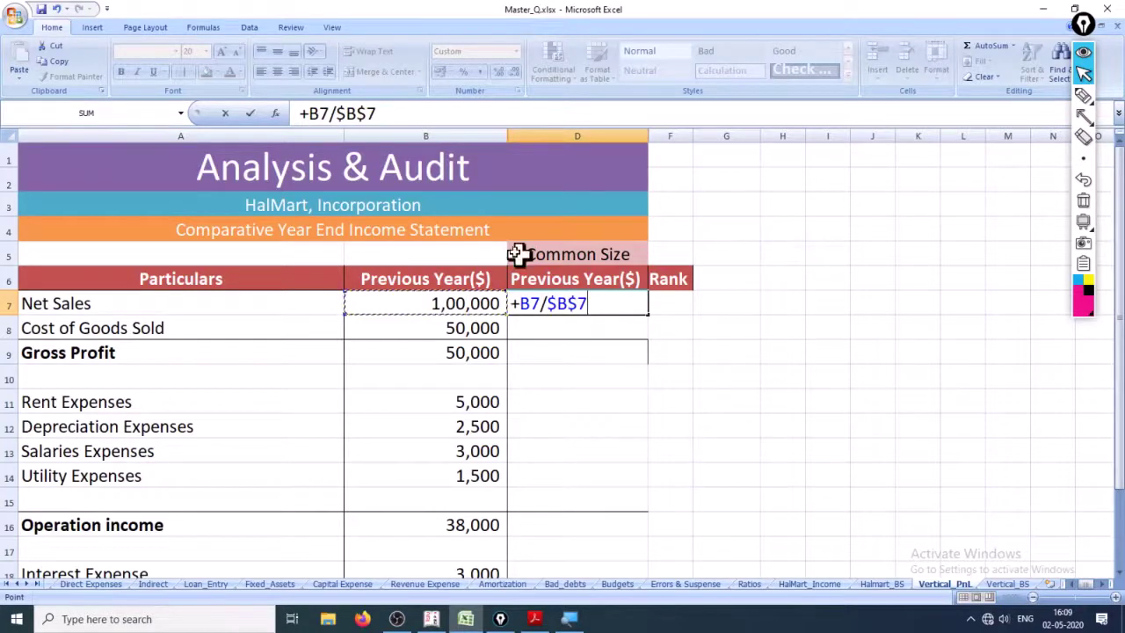
key(Return)
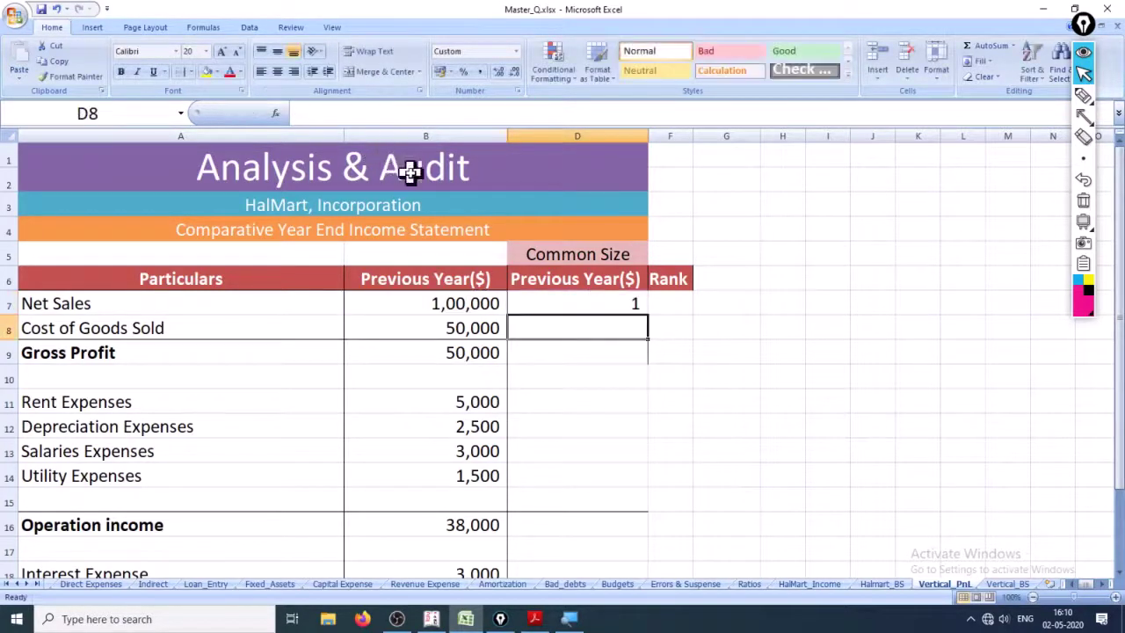
Format the Net Sales common-size cell D7 as a percentage and keep it selected
click(562, 299)
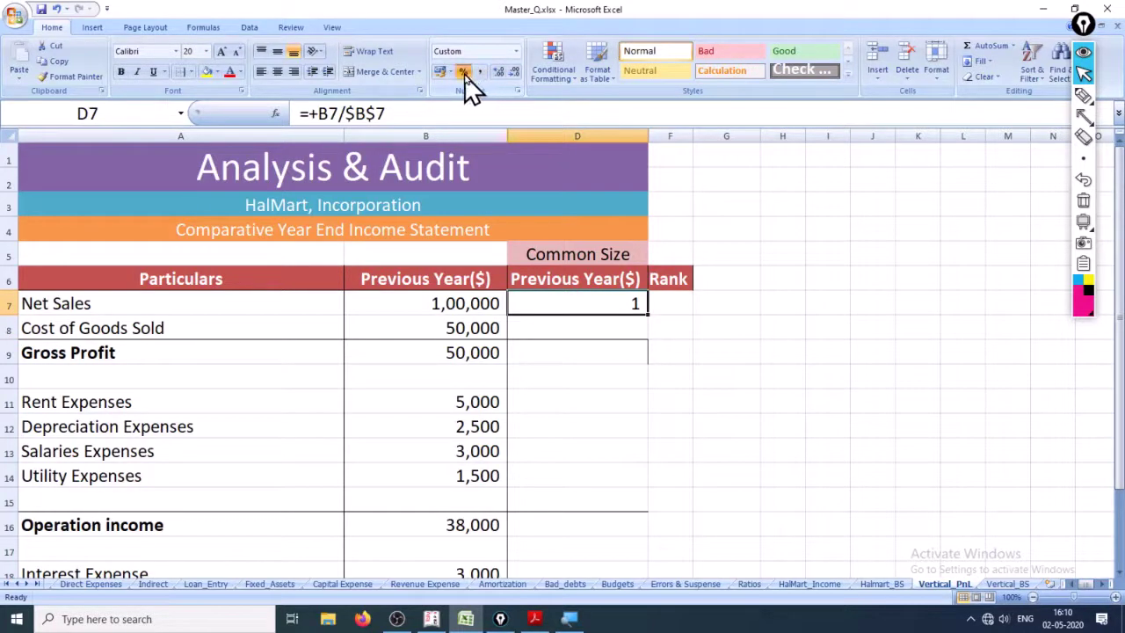
click(465, 73)
click(588, 330)
click(611, 305)
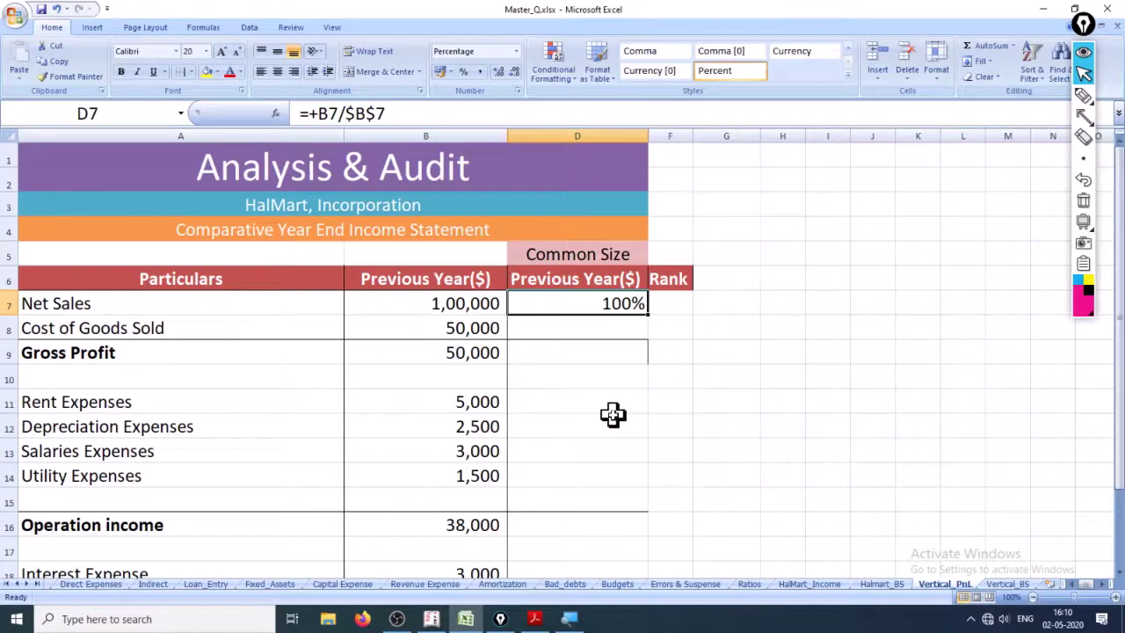
Re-enter the Net Sales ratio B7/$B$7 in D7, clear the cell again and move to D8
text(=)
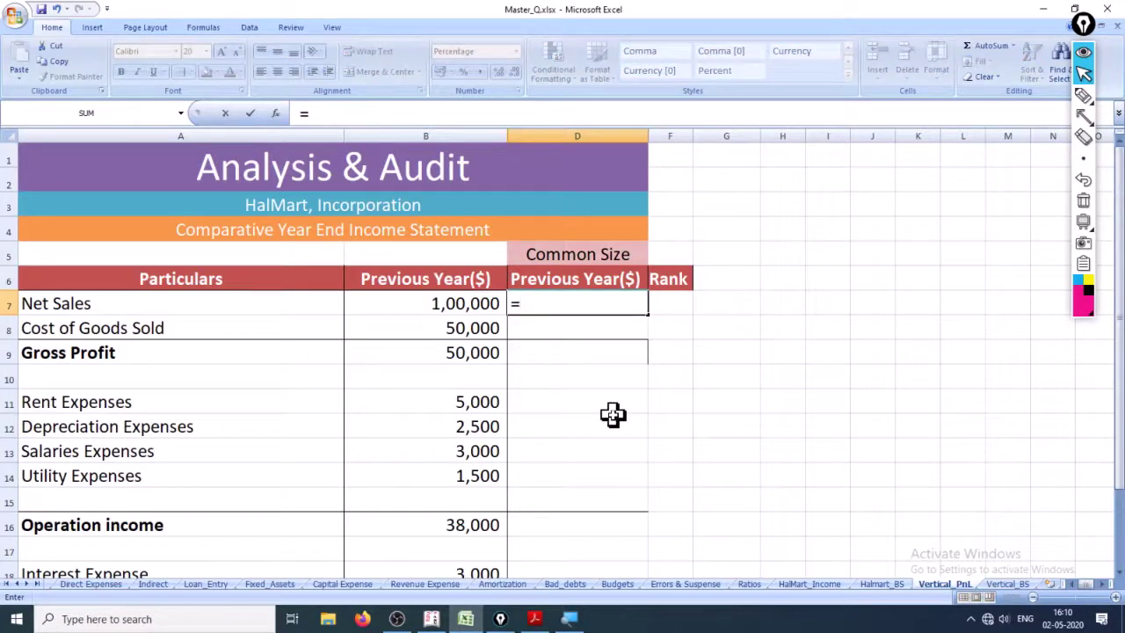
key(Left)
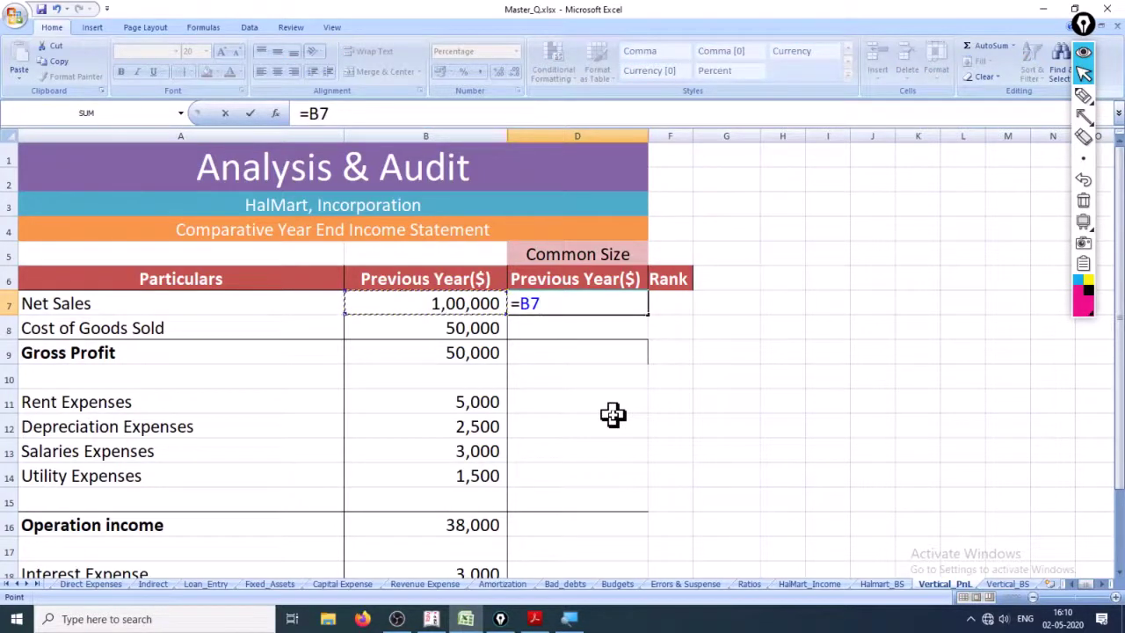
text(/)
key(Left)
key(F4)
key(ctrl+Return)
key(Delete)
key(Down)
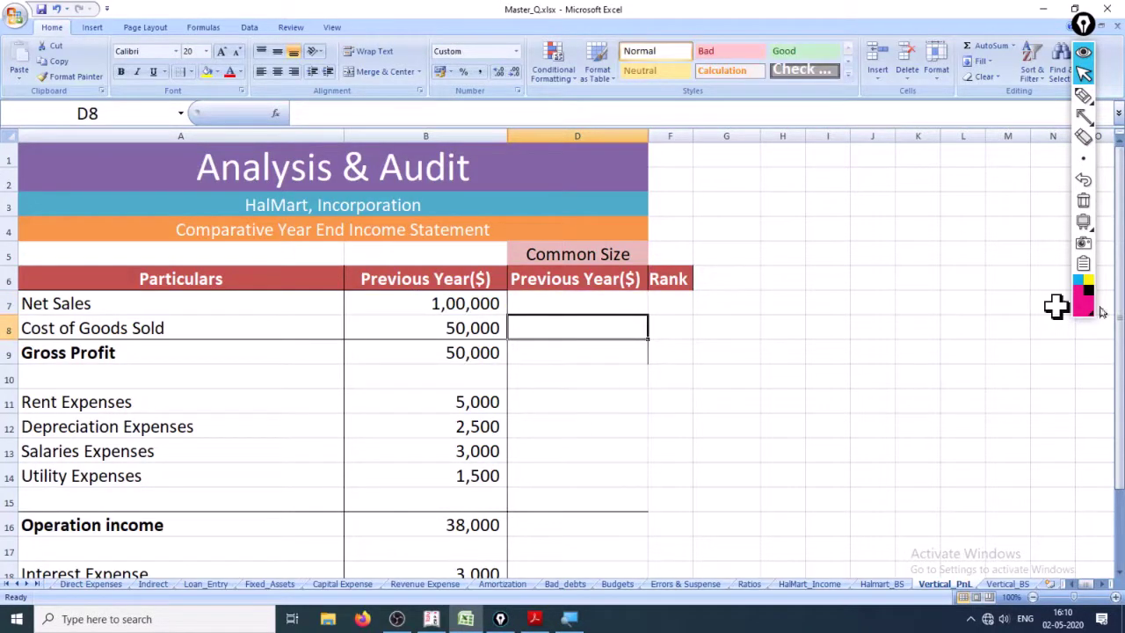
Mark the Cost of Goods Sold amount and its link to Net Sales with the annotation pen, and return to the pointer
click(1083, 95)
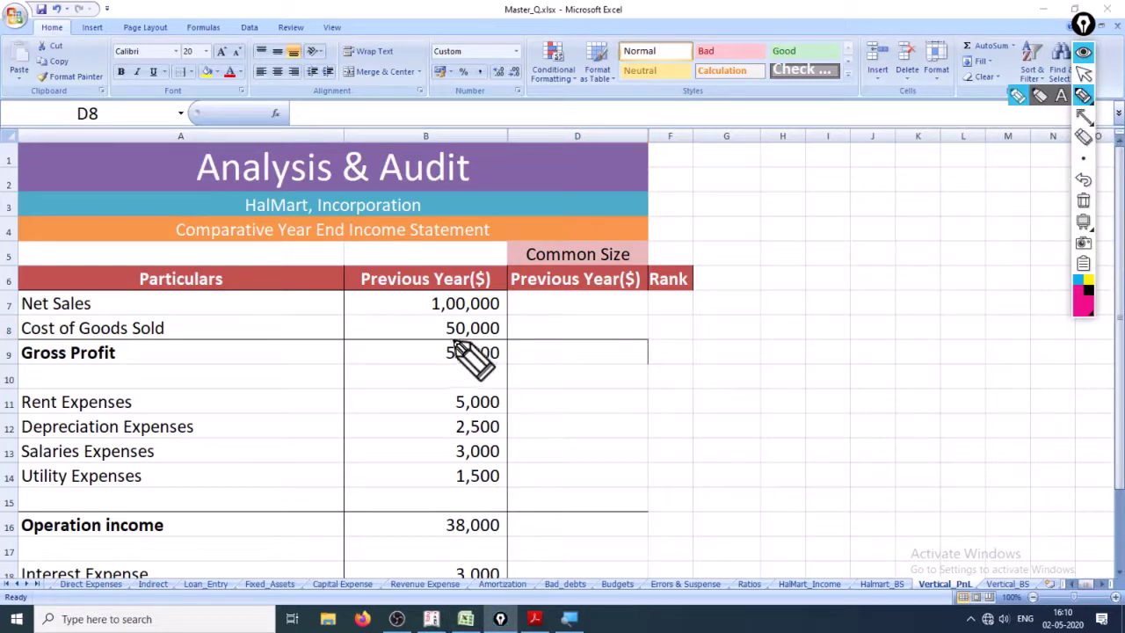
mouse_move(499, 342)
mouse_down()
mouse_move(435, 343)
mouse_move(395, 321)
mouse_move(422, 302)
mouse_move(520, 334)
mouse_up()
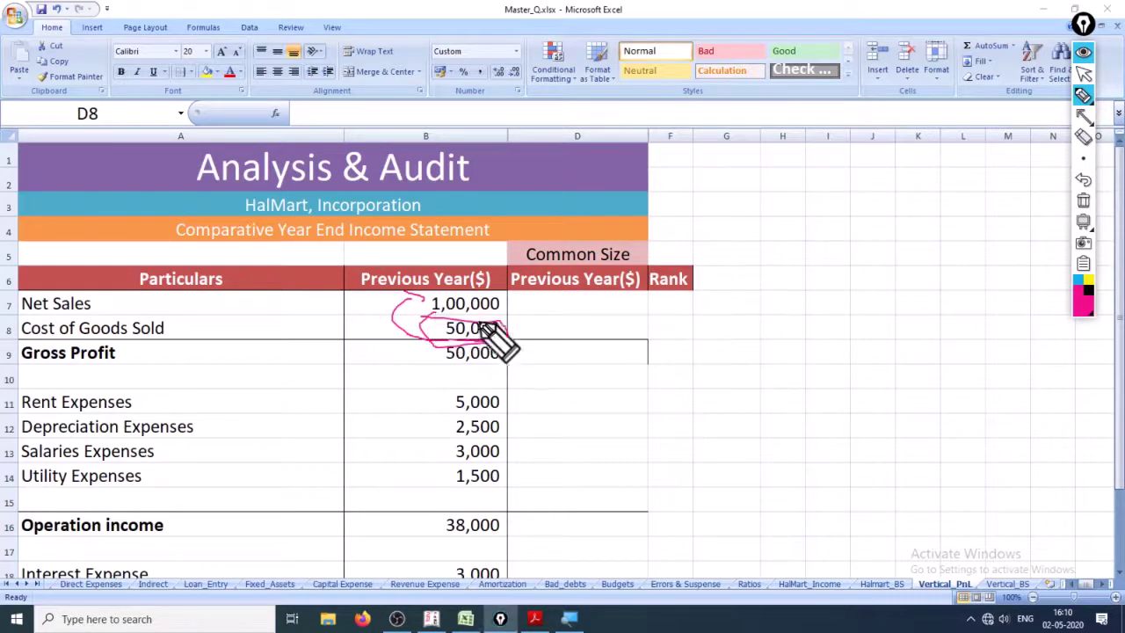
mouse_move(218, 303)
mouse_down()
mouse_move(279, 304)
mouse_move(306, 339)
mouse_up()
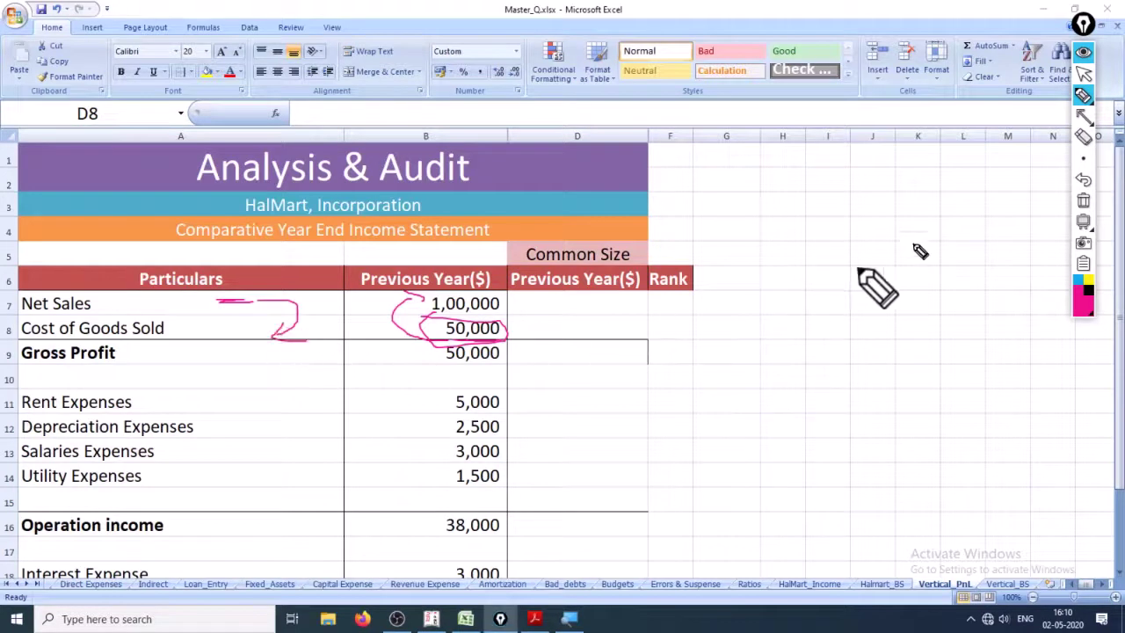
click(1083, 95)
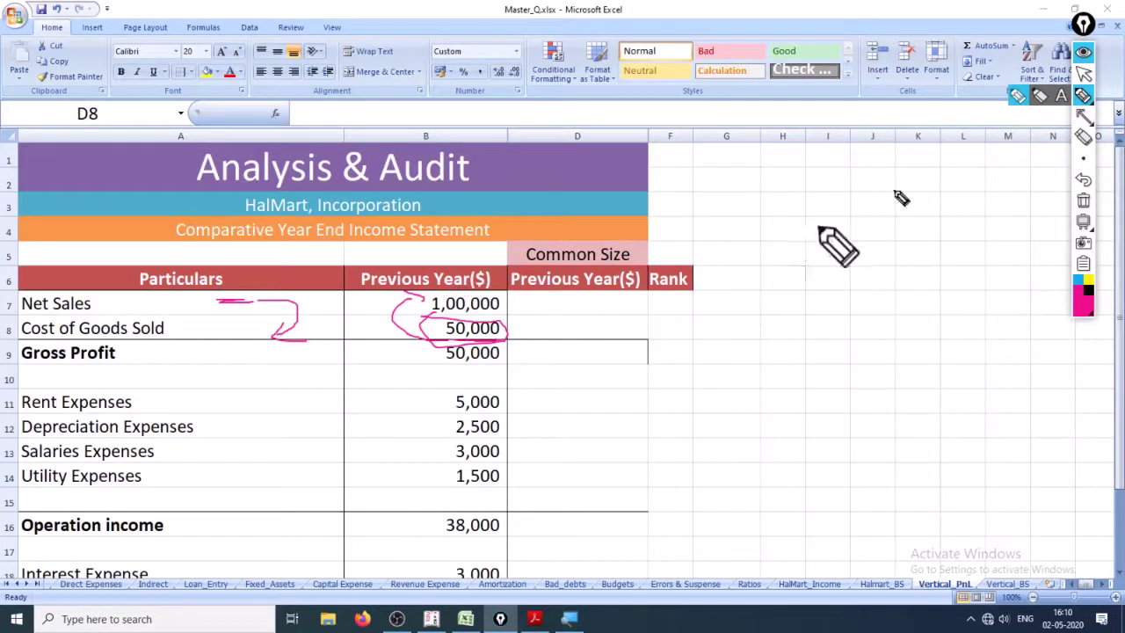
click(1083, 74)
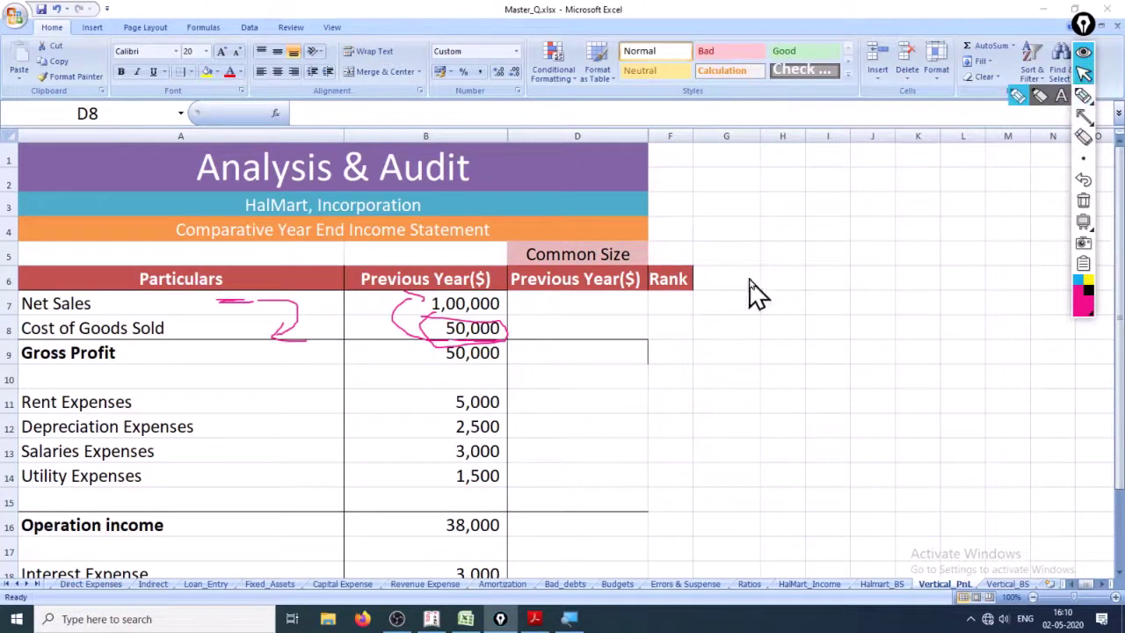
Enter the formula =(B8/B7)*100 in D8 as the Cost of Goods Sold common size
click(558, 327)
text(=)
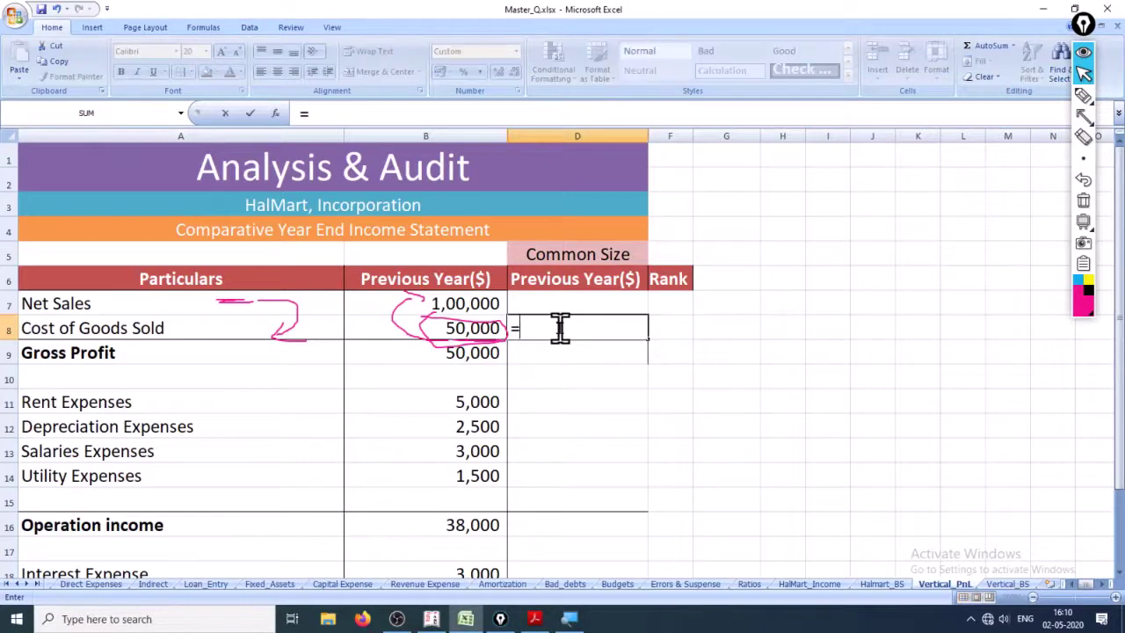
text(()
key(Left)
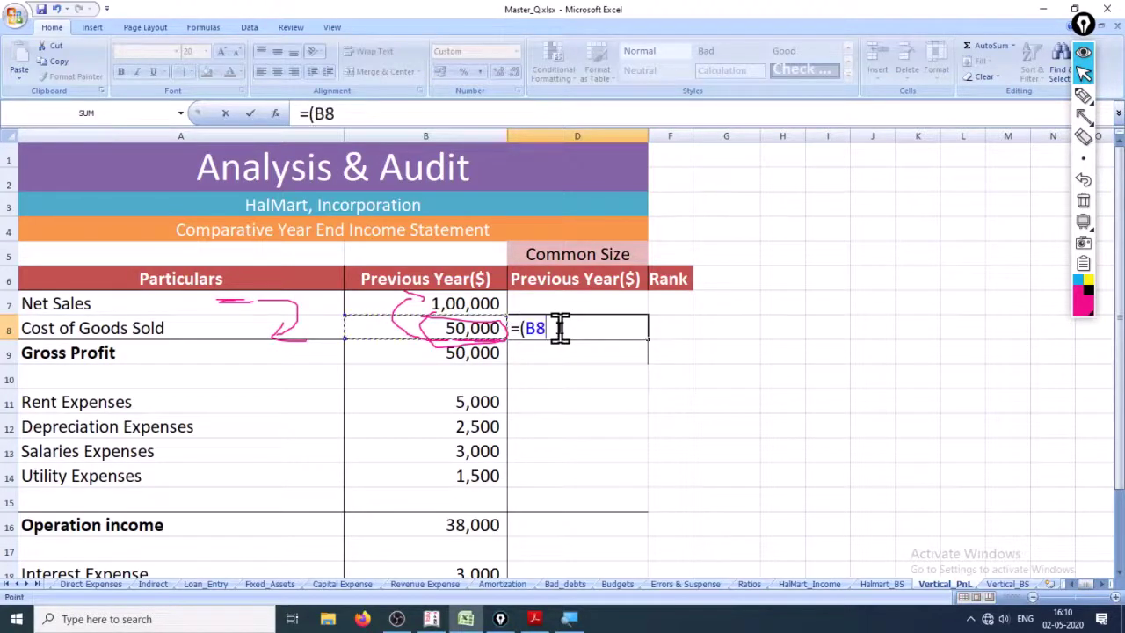
text(/)
key(Up)
key(Left)
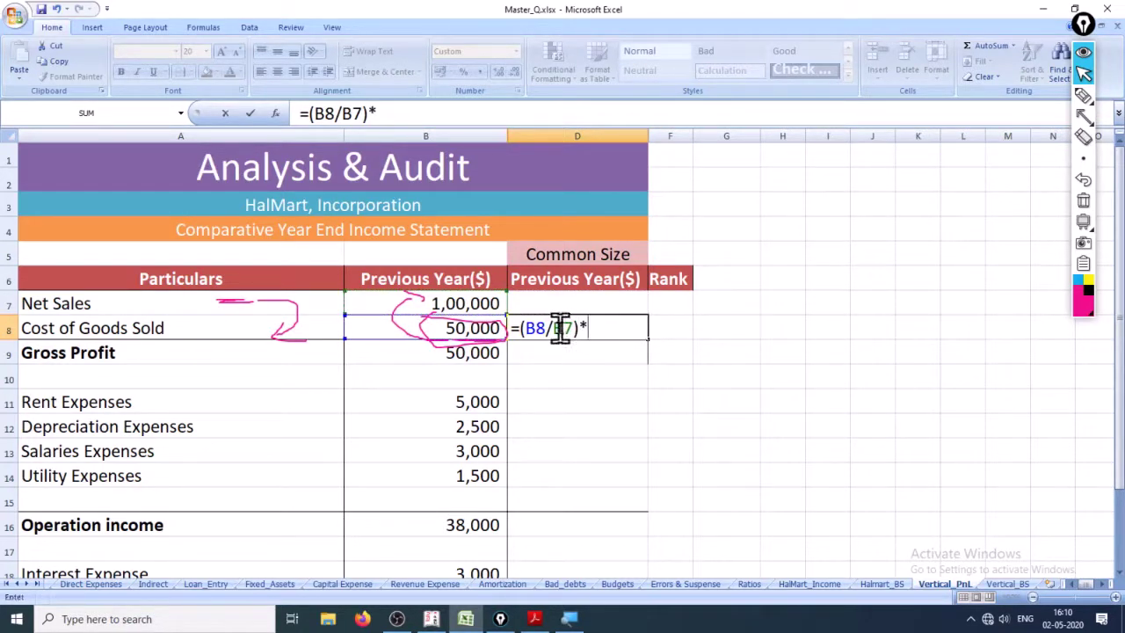
text()*100)
key(Return)
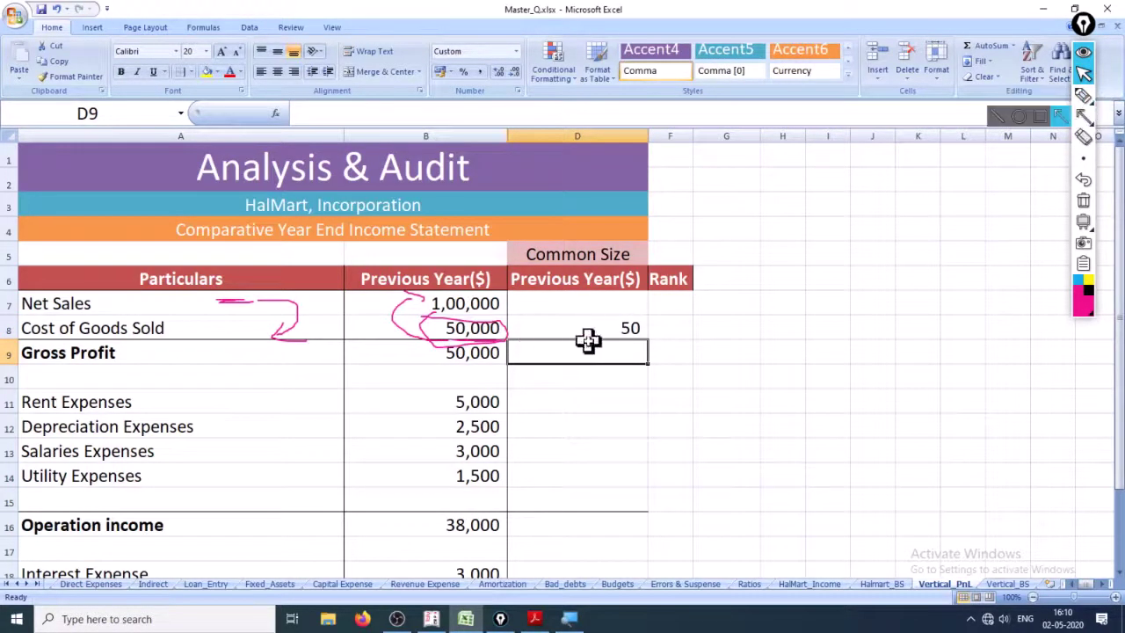
Shorten the Cost of Goods Sold formula in D8 to =(B8/B7) and format the cell as a percentage
click(593, 330)
click(435, 115)
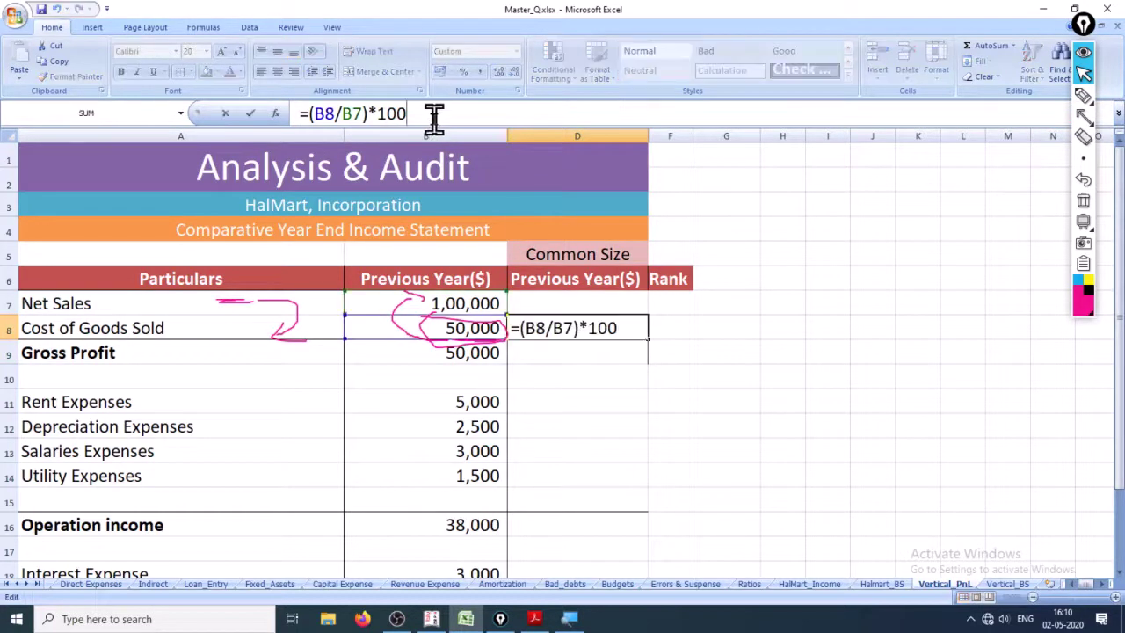
key(Return)
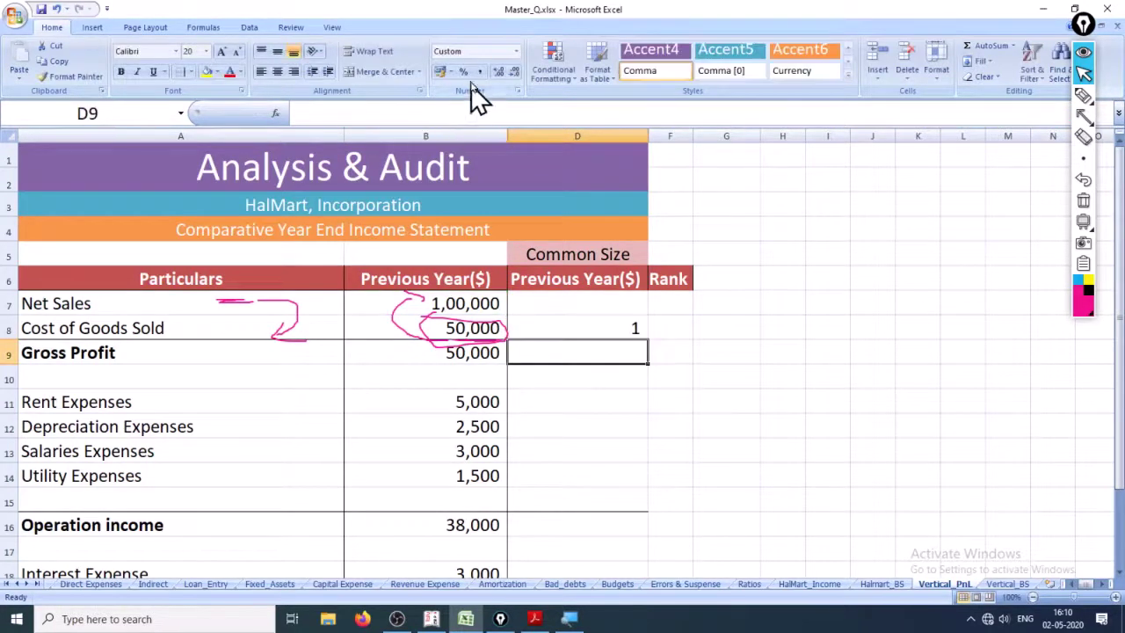
click(575, 333)
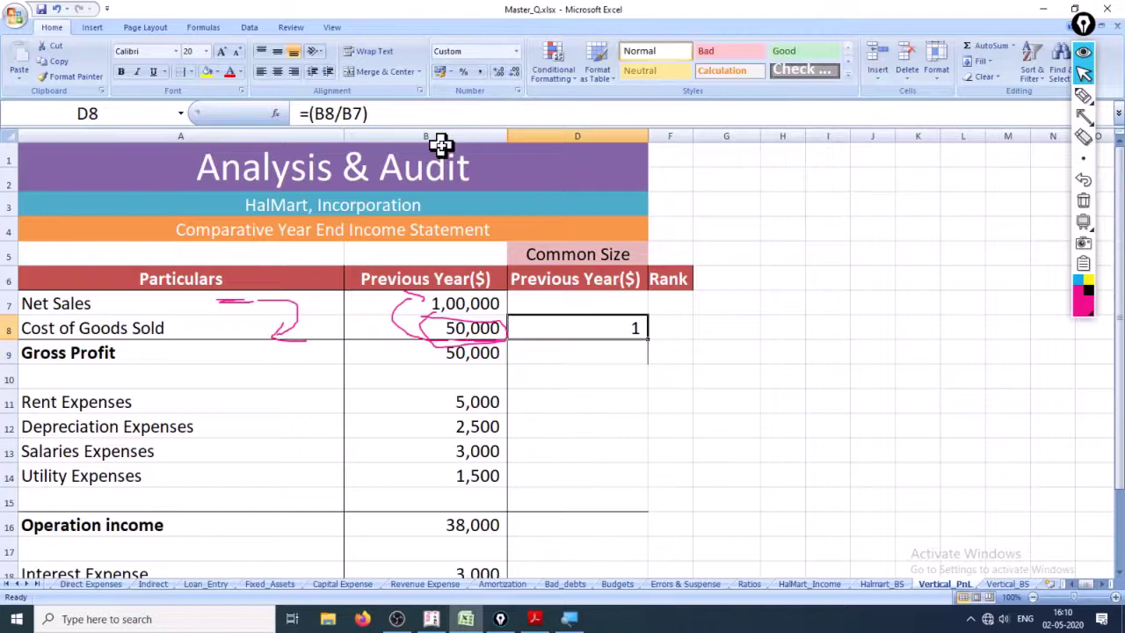
click(464, 72)
key(Down)
click(601, 322)
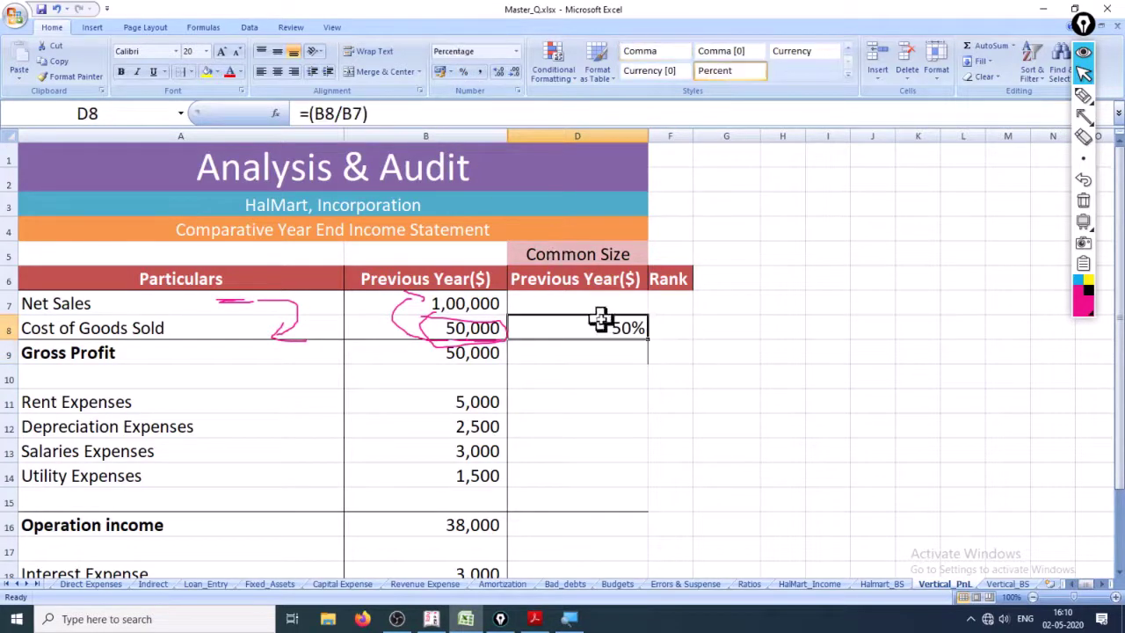
Enter the formula =B7/B7 in D7 as the Net Sales common size
click(543, 304)
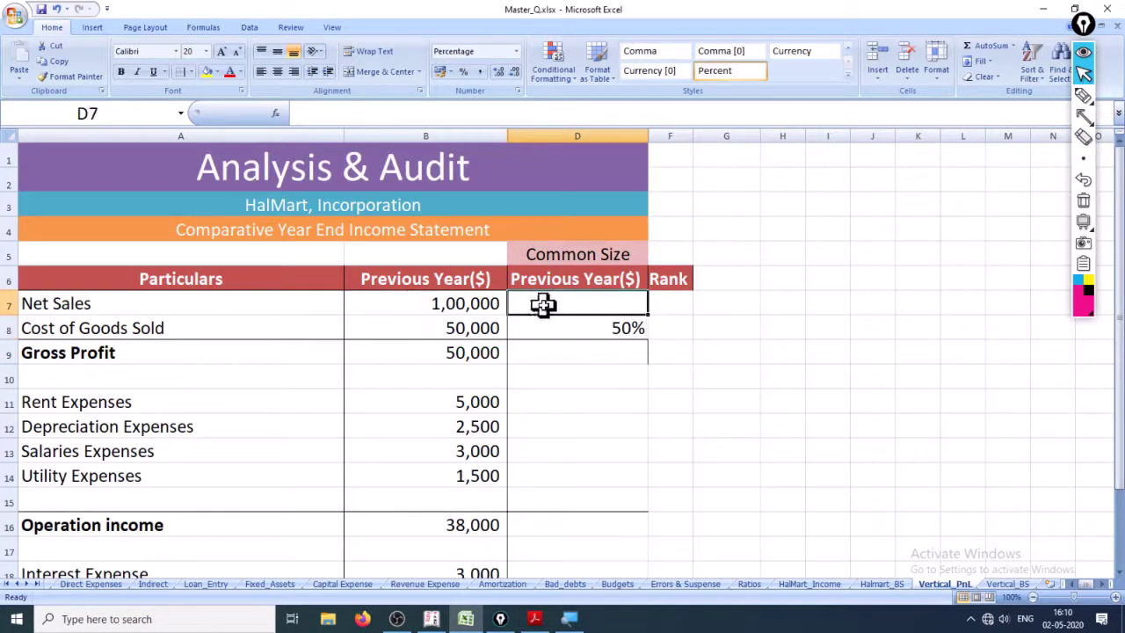
text(=)
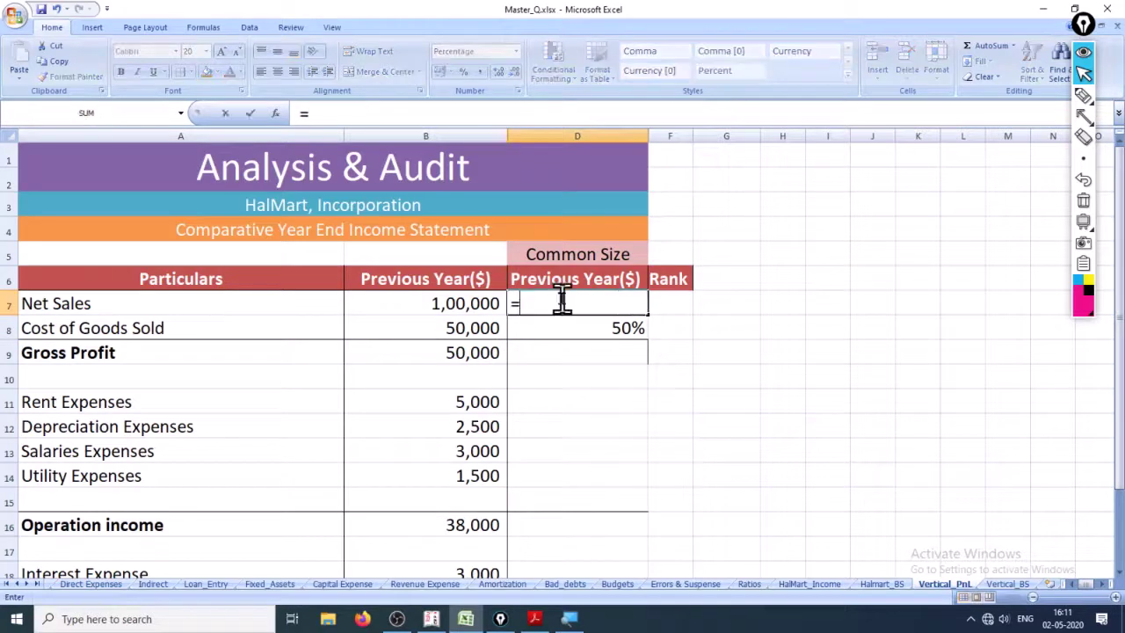
key(Left)
text(/)
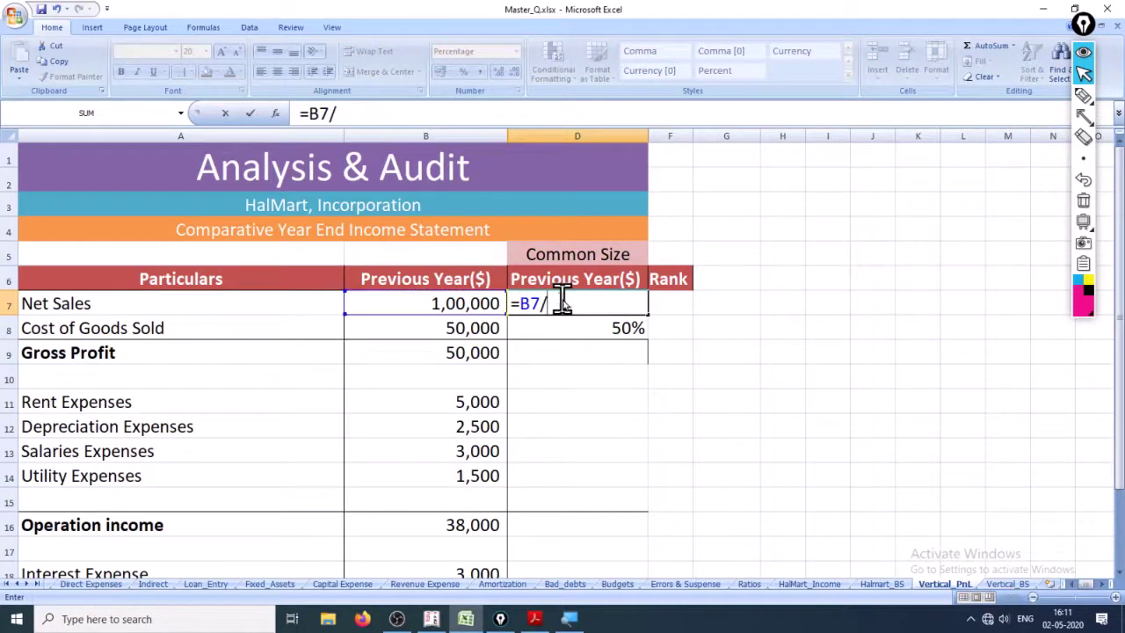
key(Left)
key(Return)
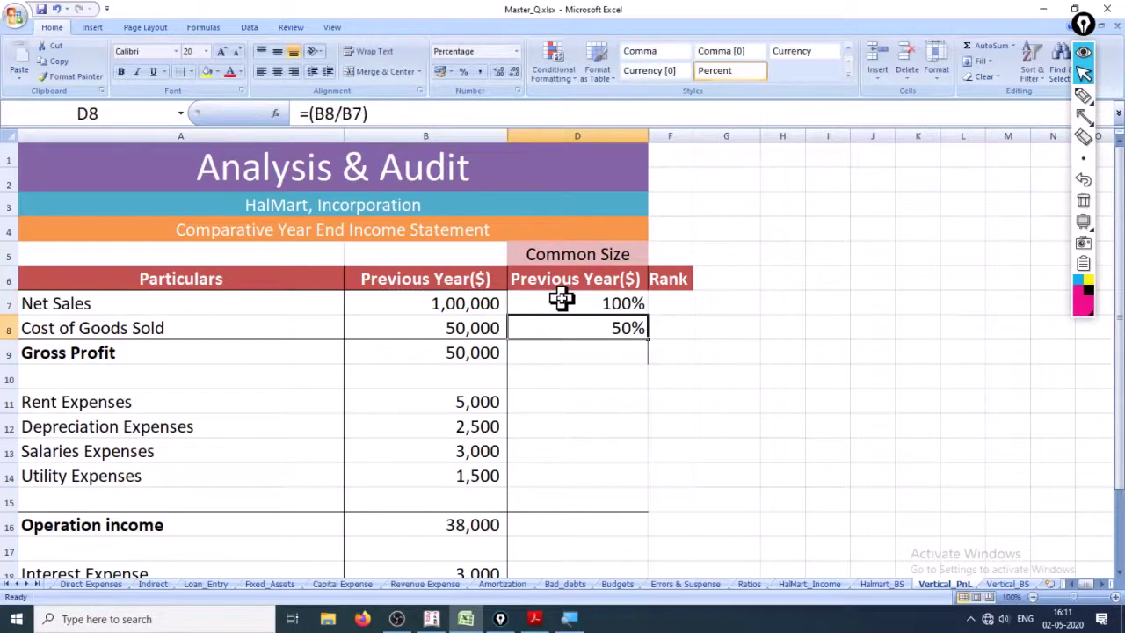
Switch to the Vertical_BS sheet and check the common-size formula of Total Stockholder's Equity in E26
click(1007, 584)
click(151, 475)
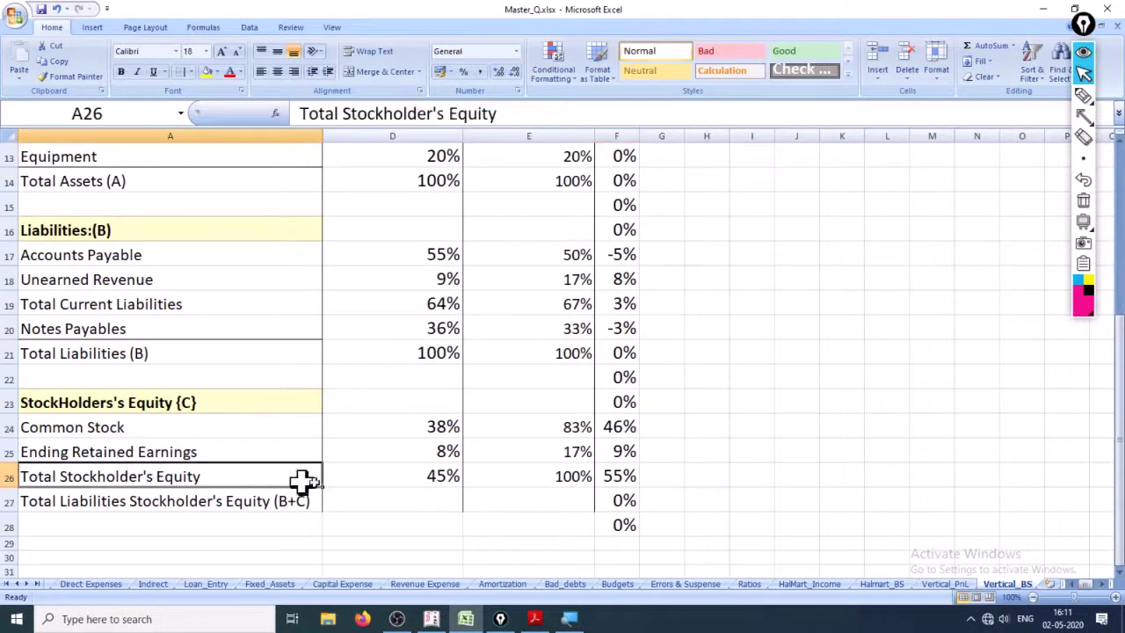
click(563, 477)
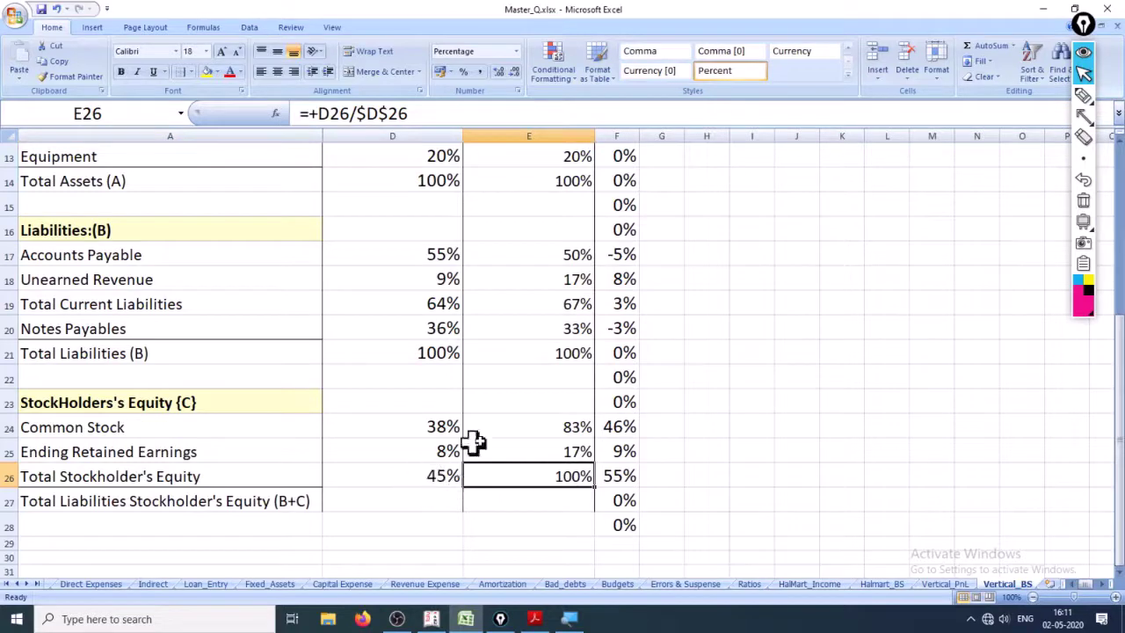
Try to copy the stockholders' equity percentages from E24:E26 into D24:D26, and undo the paste
drag(516, 429, 534, 466)
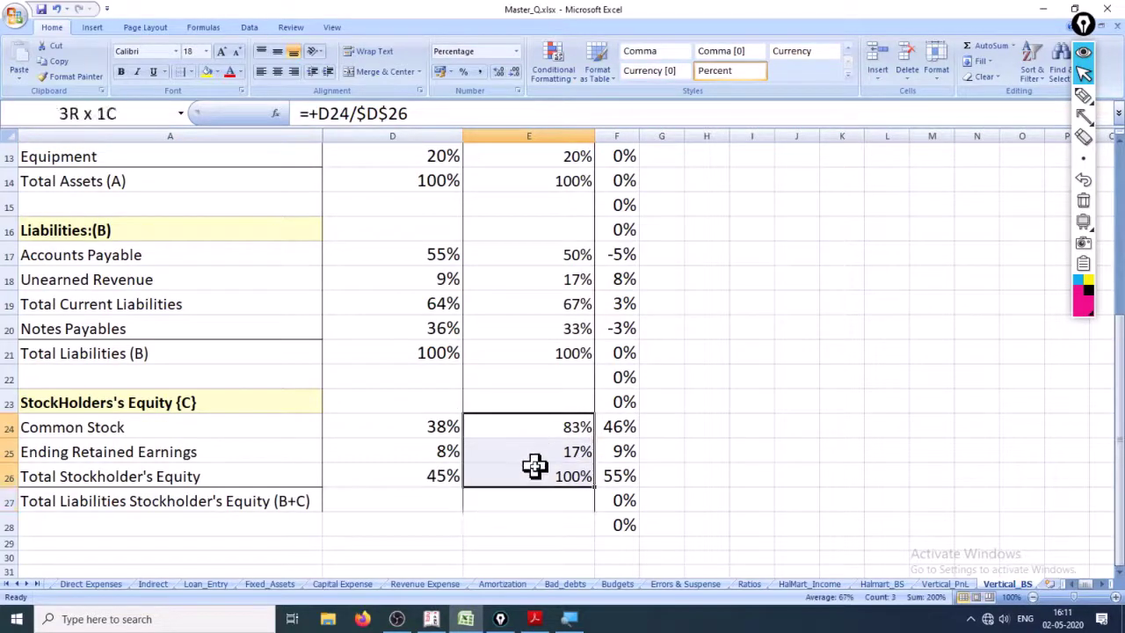
key(ctrl+c)
drag(437, 430, 435, 479)
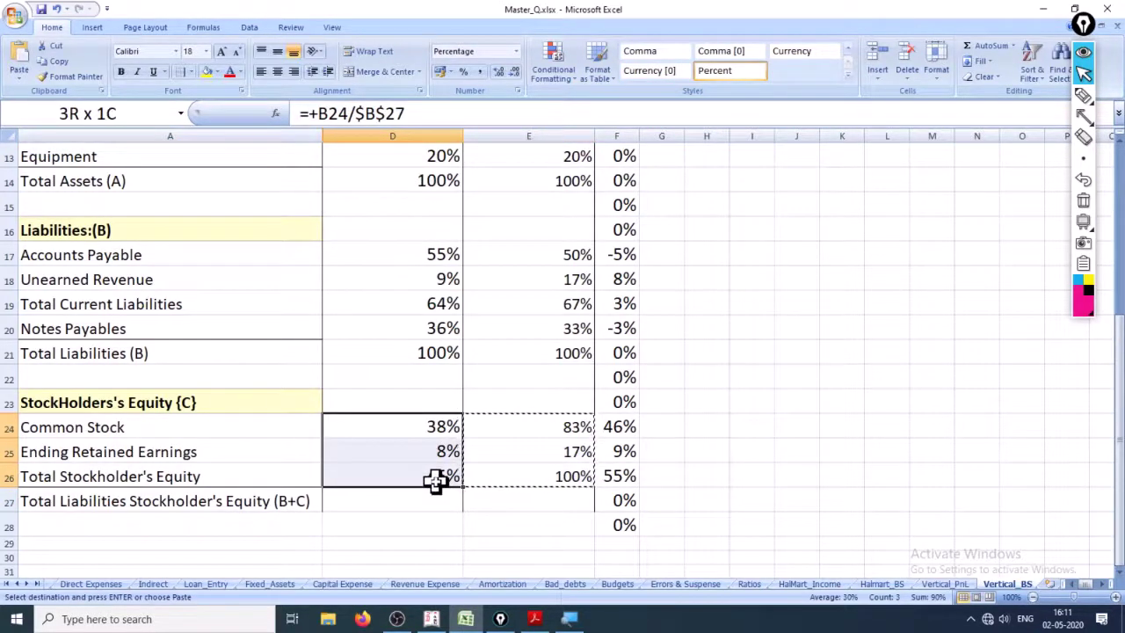
key(ctrl+v)
click(594, 362)
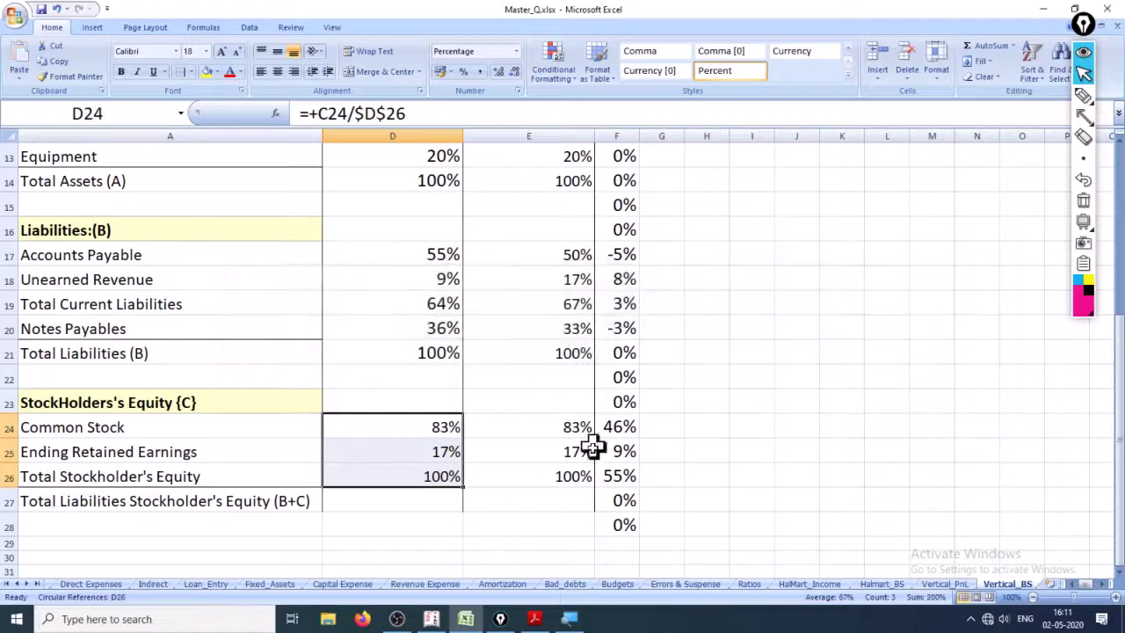
key(ctrl+z)
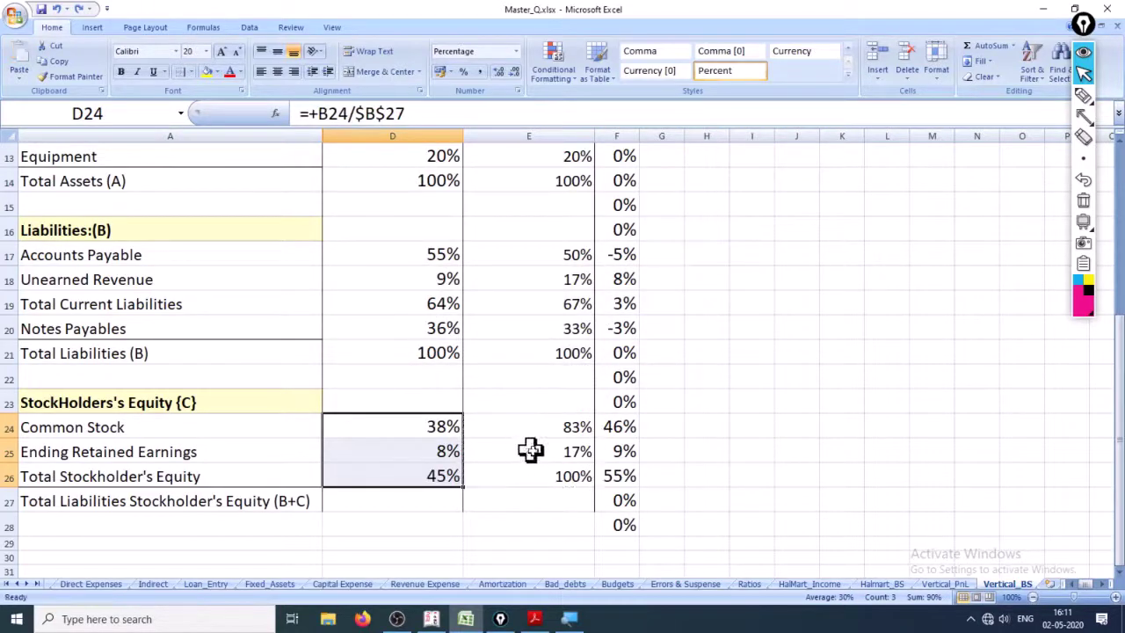
Compare the Common Stock formula in D24 with the stockholders' equity formulas in E24:E26
click(442, 425)
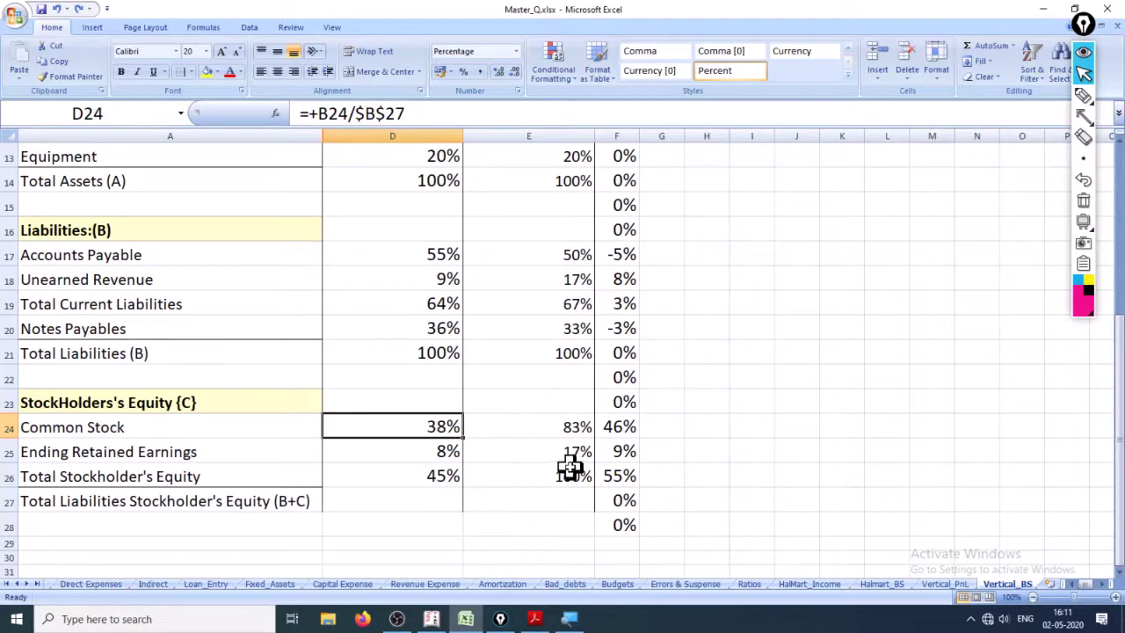
drag(555, 423, 551, 481)
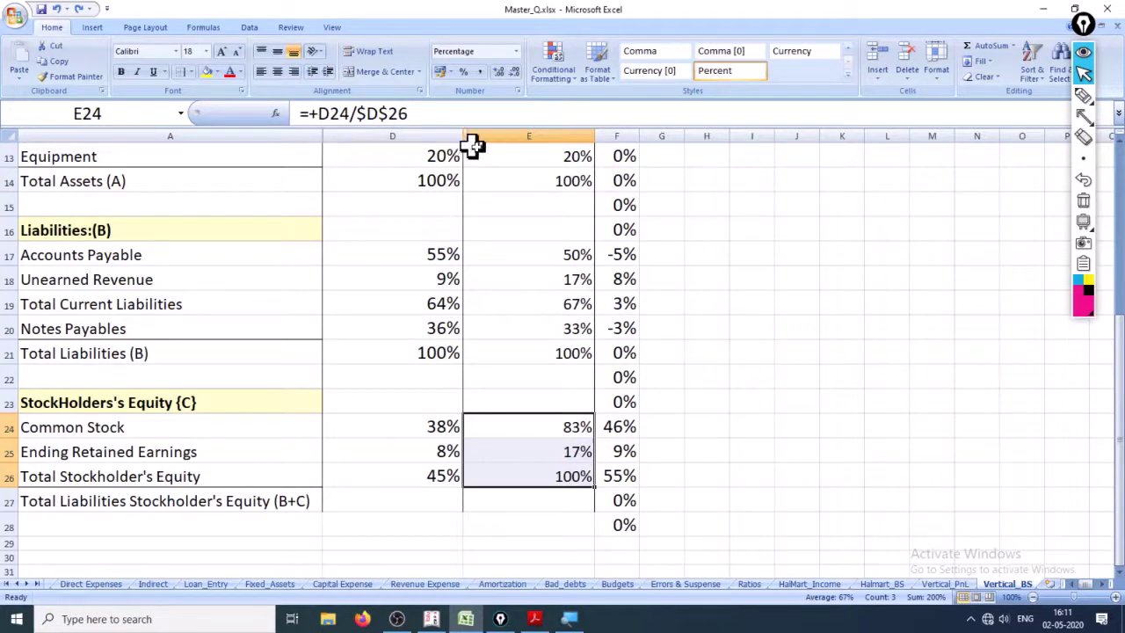
click(416, 226)
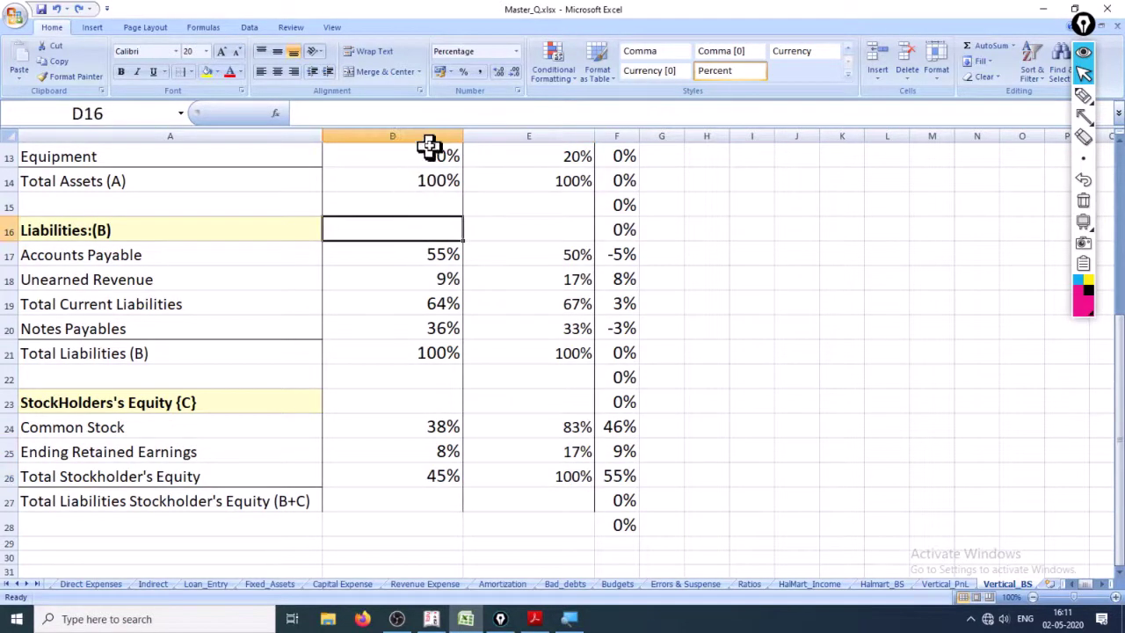
Try to unhide columns within D:E and within D:G
drag(432, 132, 516, 131)
right_click(438, 130)
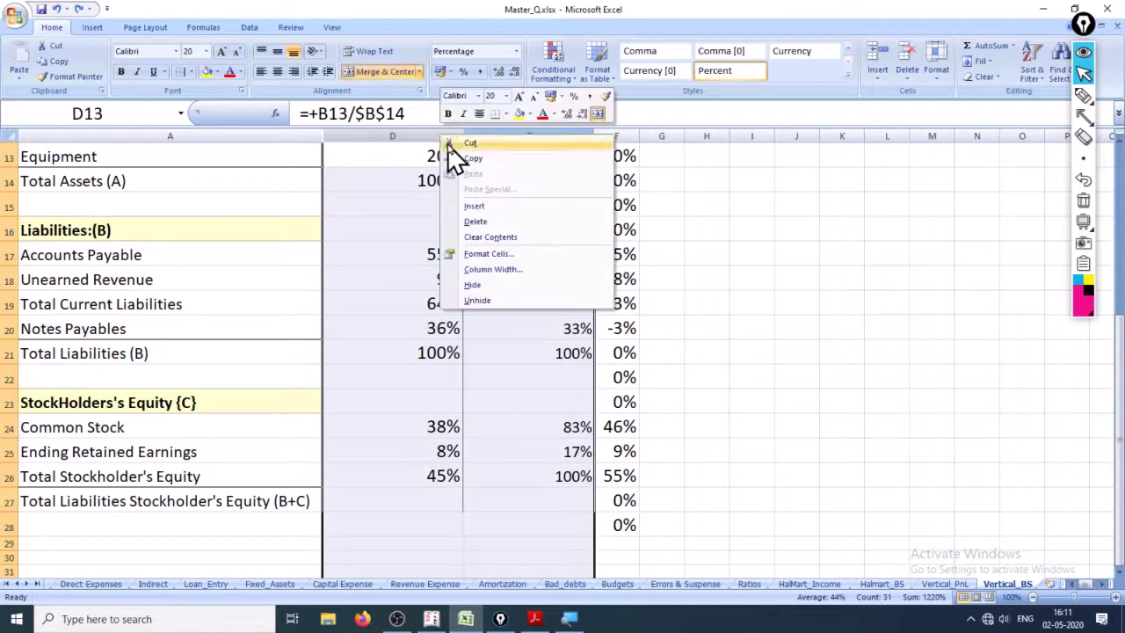
click(515, 301)
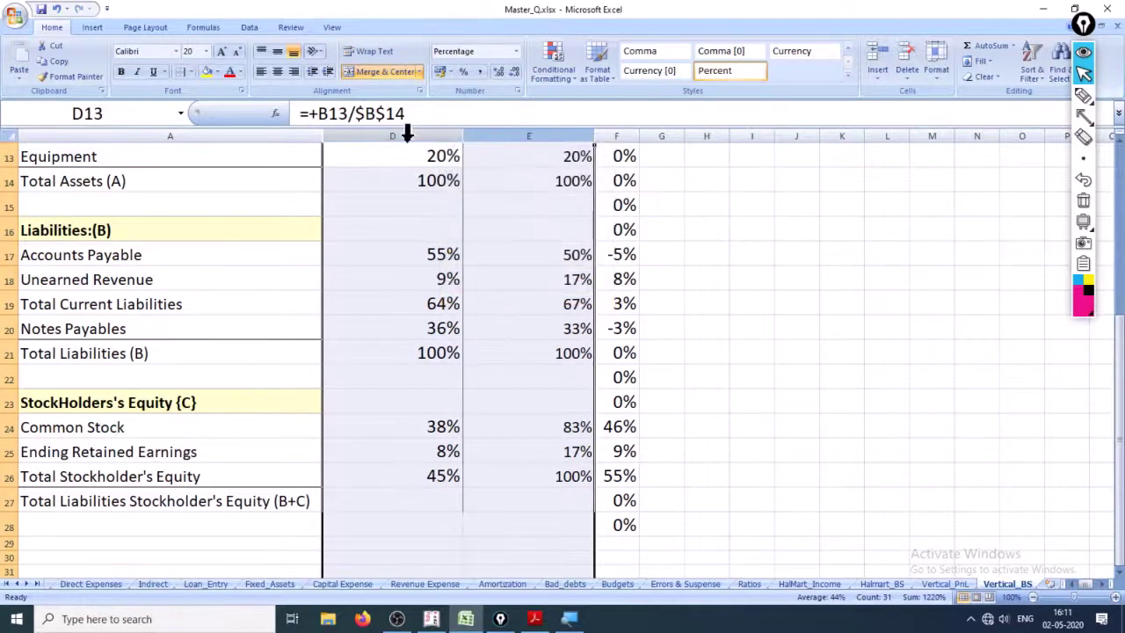
drag(407, 134, 668, 132)
right_click(556, 134)
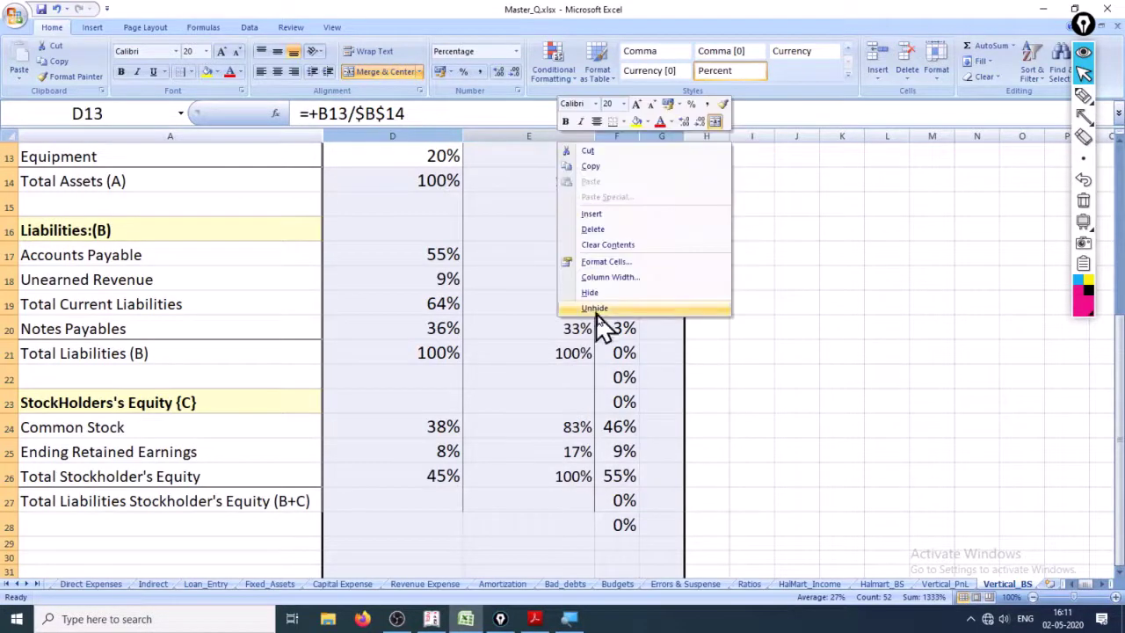
click(595, 308)
Unhide columns B and C between columns A and D on the Vertical_BS sheet
click(308, 129)
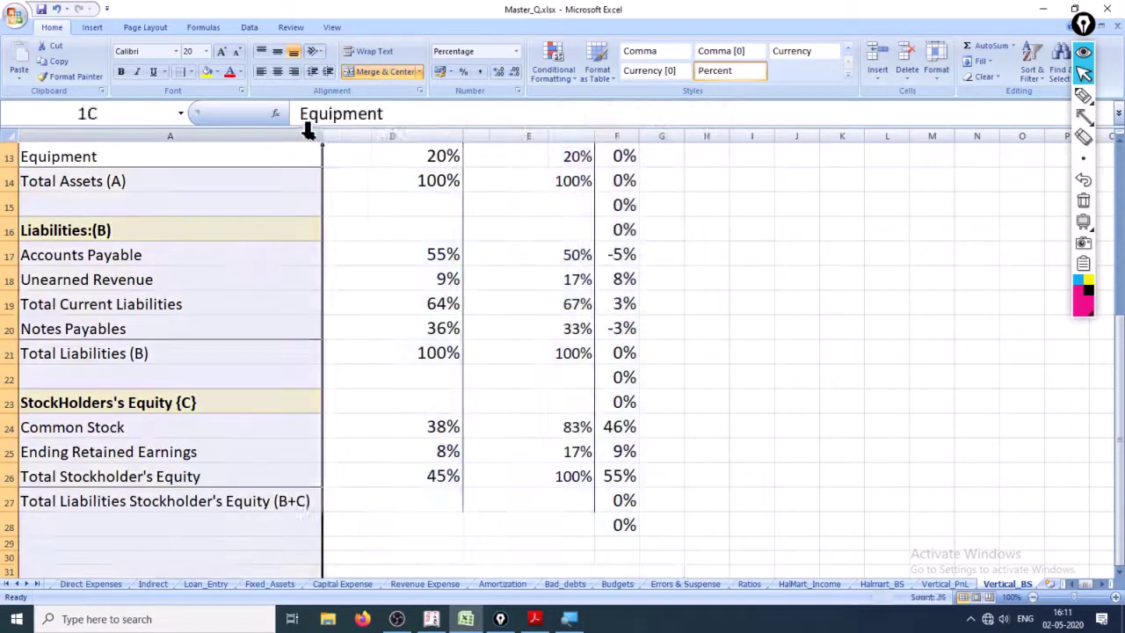
drag(308, 129, 358, 142)
right_click(364, 143)
click(400, 305)
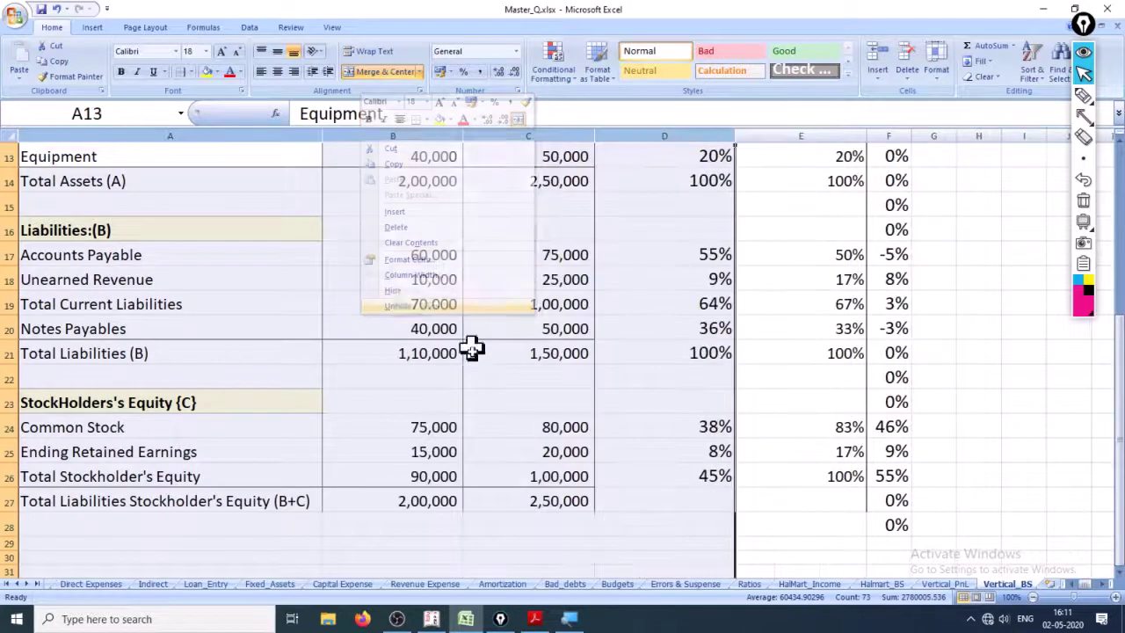
Review the balance sheet with its yearly amounts and check the Common Stock formula in E24
scroll(534, 372, up, 4)
scroll(699, 387, down, 4)
click(802, 429)
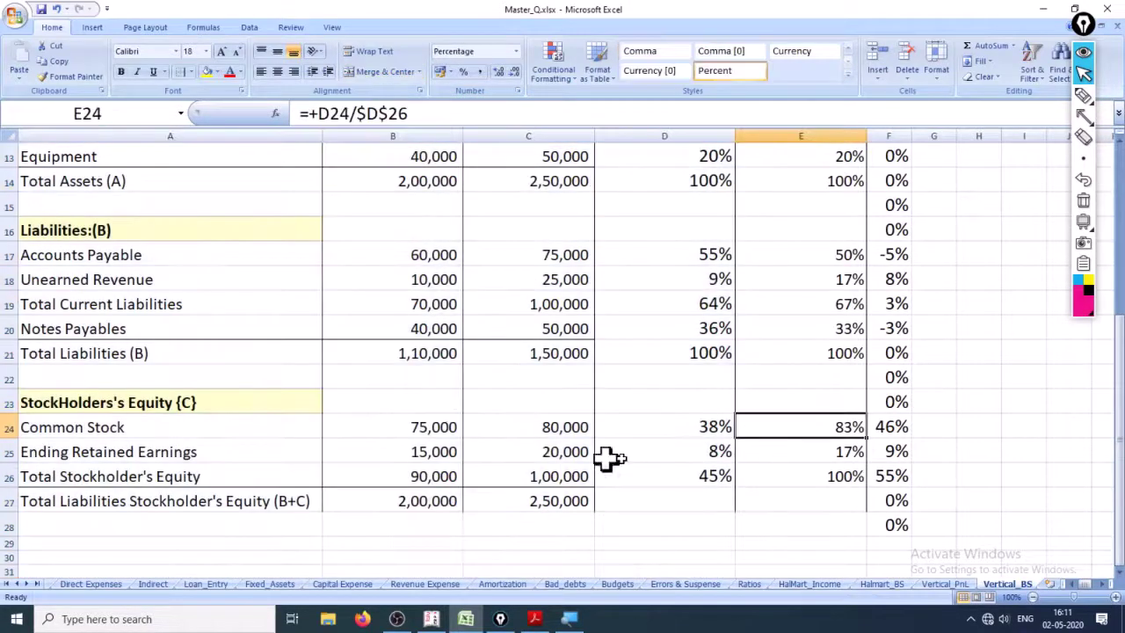
Enter the Common Stock percentage formula +C24/$C$26 in E24, with Total Stockholder's Equity as the fixed base
text(+)
key(Left)
key(Left)
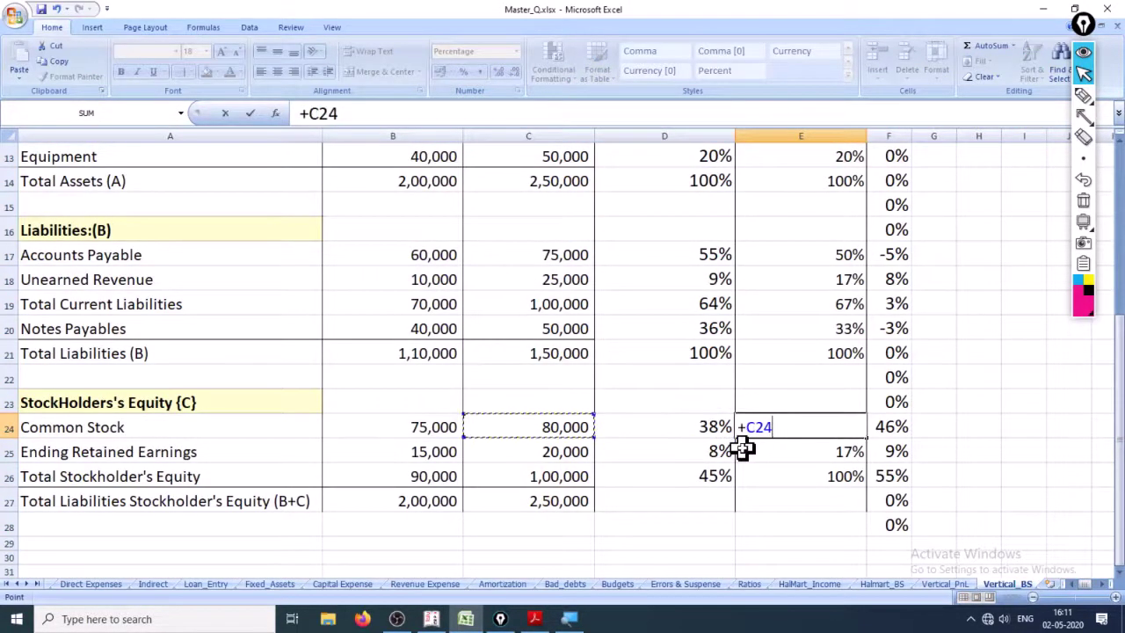
text(/)
key(Down)
key(Down)
key(Left)
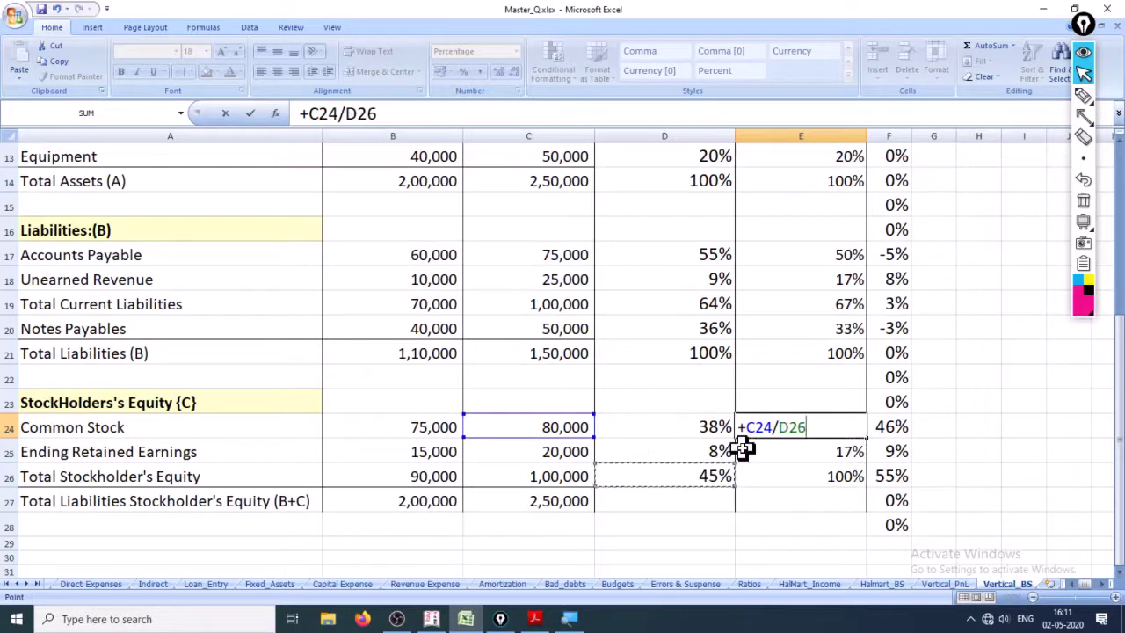
key(Left)
key(F4)
key(Return)
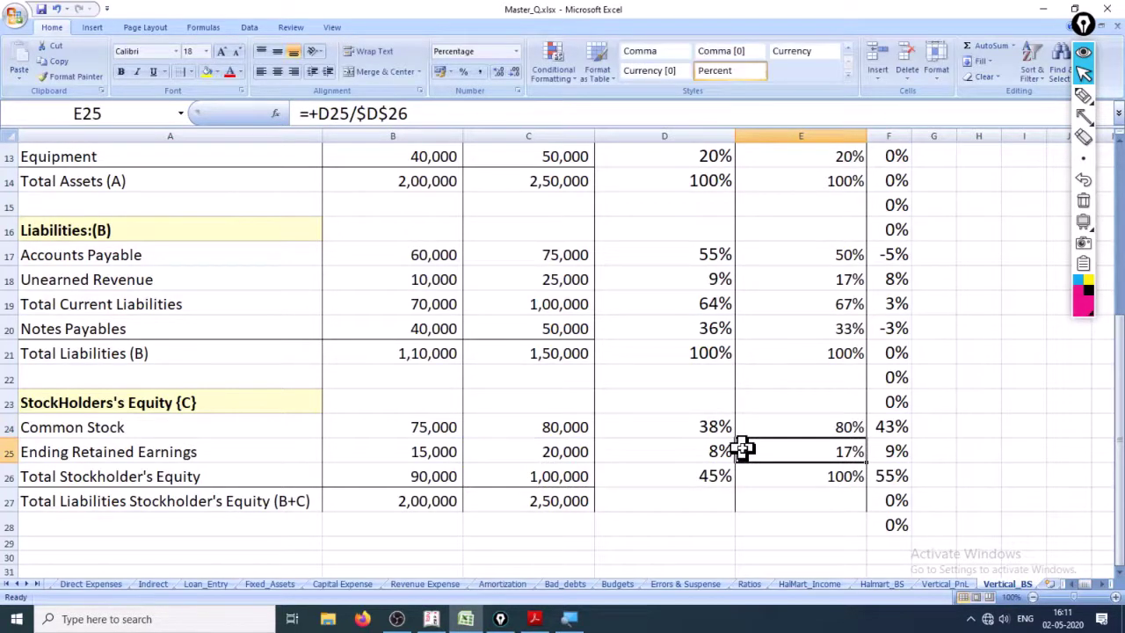
Copy the Common Stock percentage formula from E24 to E25:E26
key(Up)
key(ctrl+c)
key(Down)
key(shift+Down)
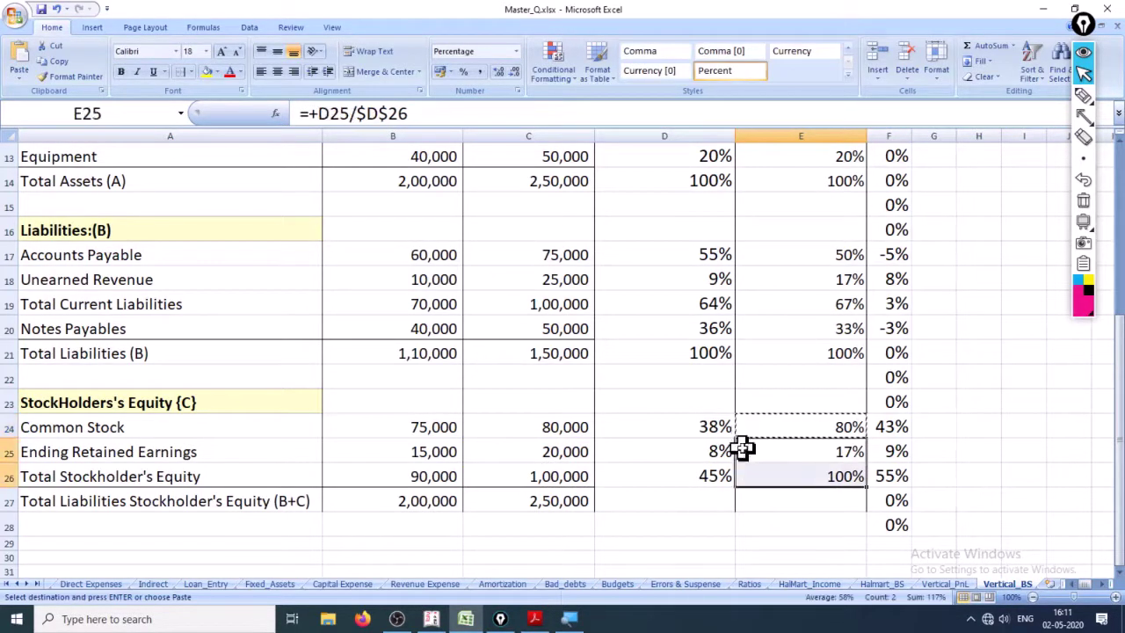
key(Return)
Enter the Common Stock percentage formula +B24/$B$26 in D24, with Total Stockholder's Equity as the fixed base
key(Left)
key(Up)
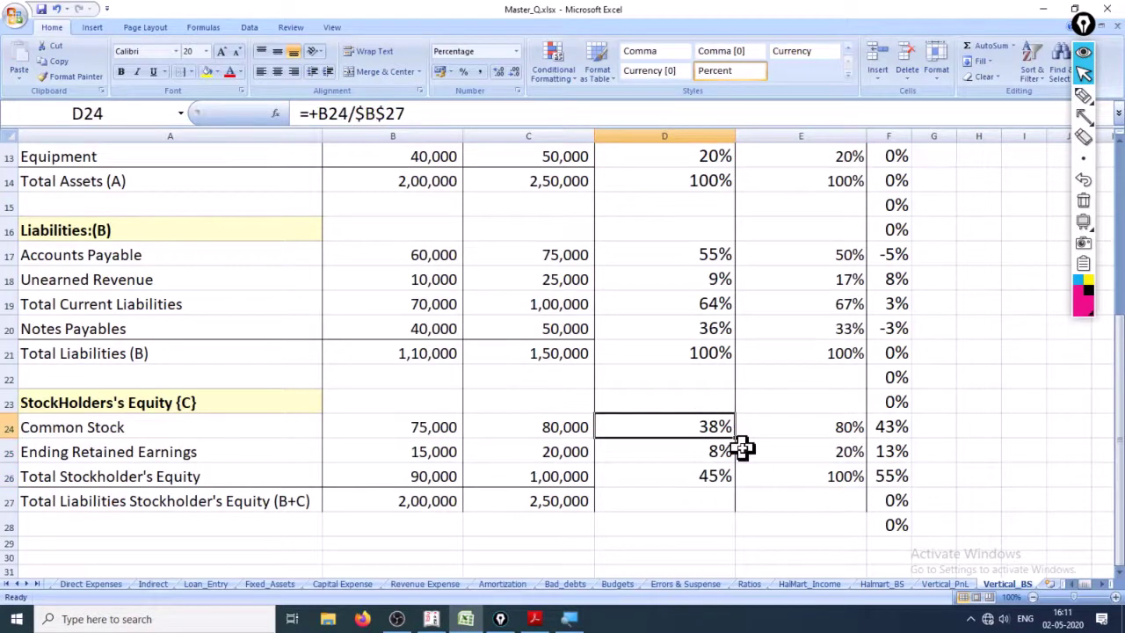
text(+)
key(Left)
key(Left)
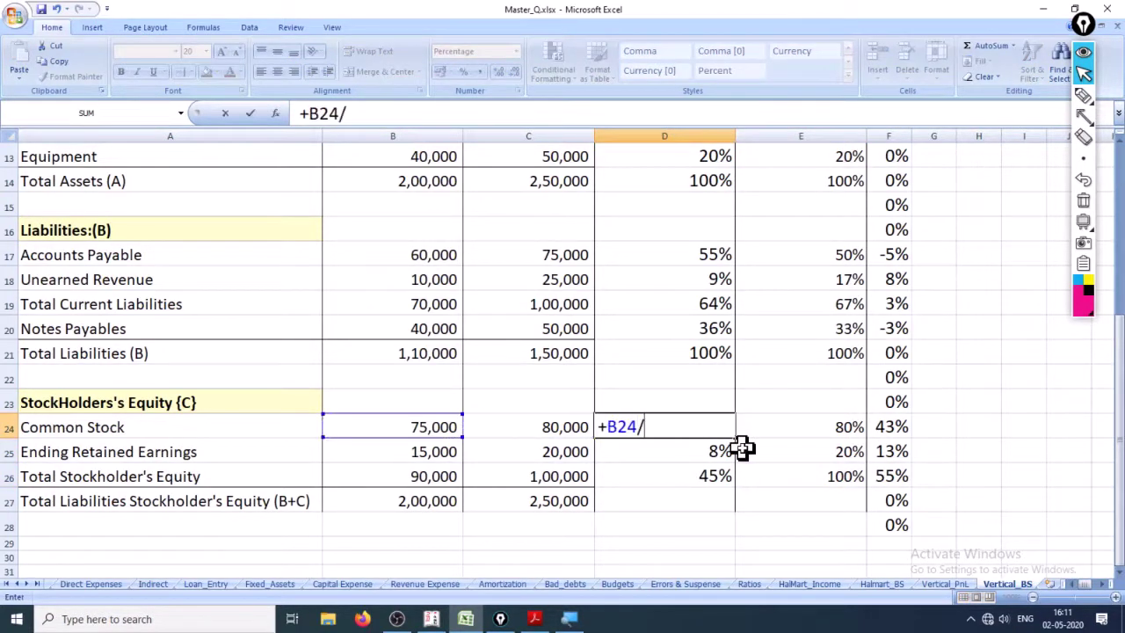
text(/)
key(Left)
key(Left)
key(Down)
key(Down)
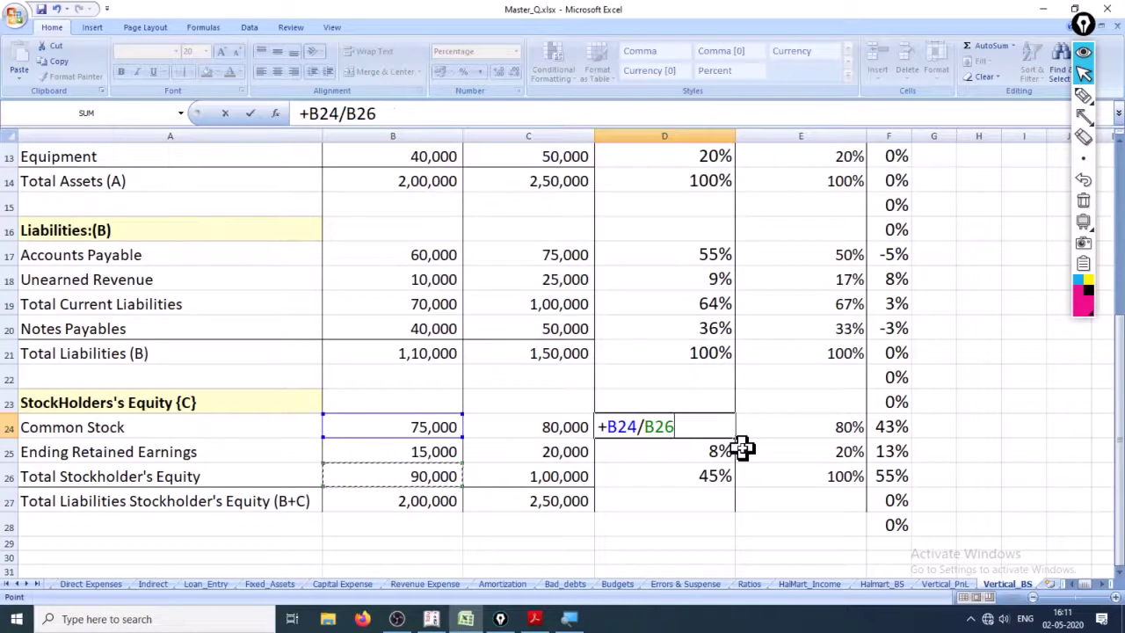
key(F4)
key(Return)
Copy the Common Stock percentage formula from D24 to D25:D26
key(Up)
key(ctrl+c)
key(shift+Down)
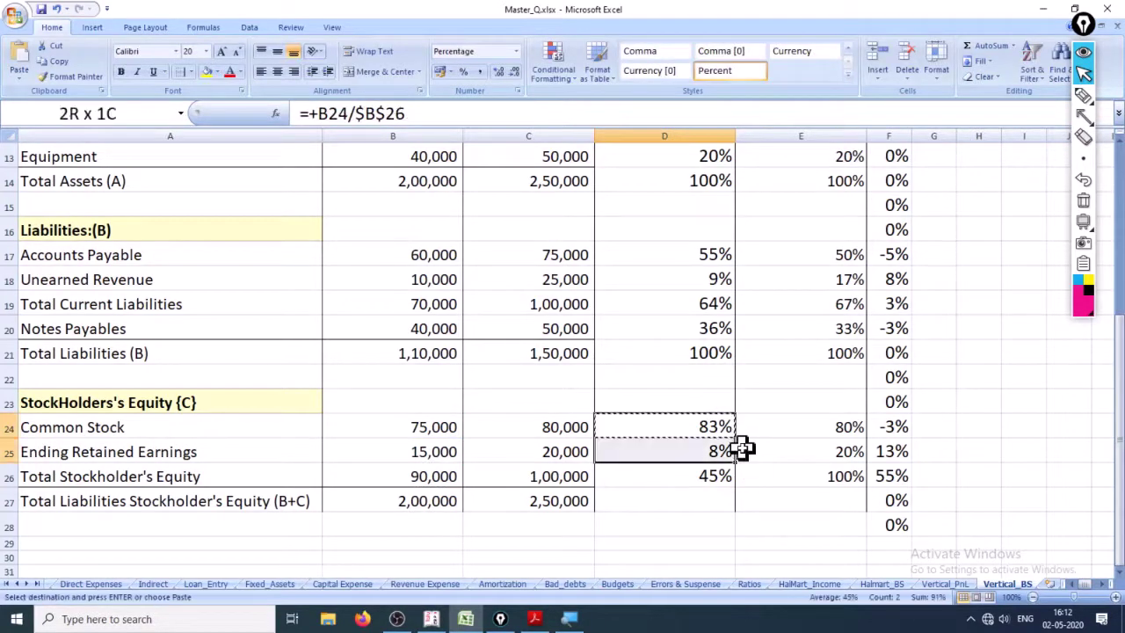
key(Down)
key(shift+Down)
key(Return)
click(743, 449)
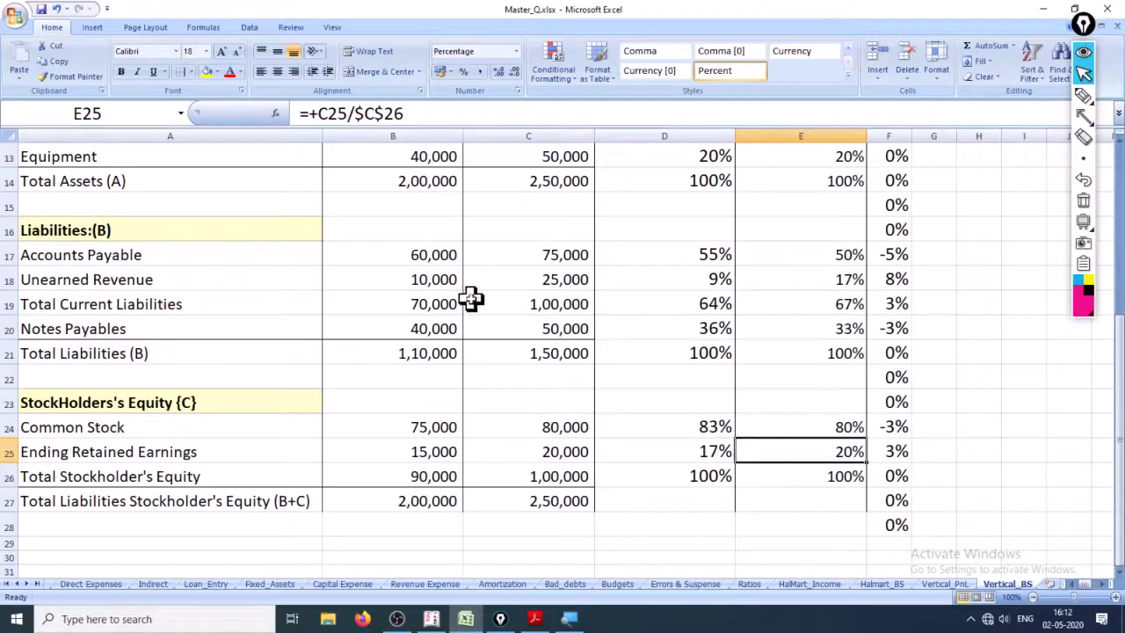
Hide amount columns B and C on the Vertical_BS sheet
drag(424, 141, 505, 132)
right_click(505, 132)
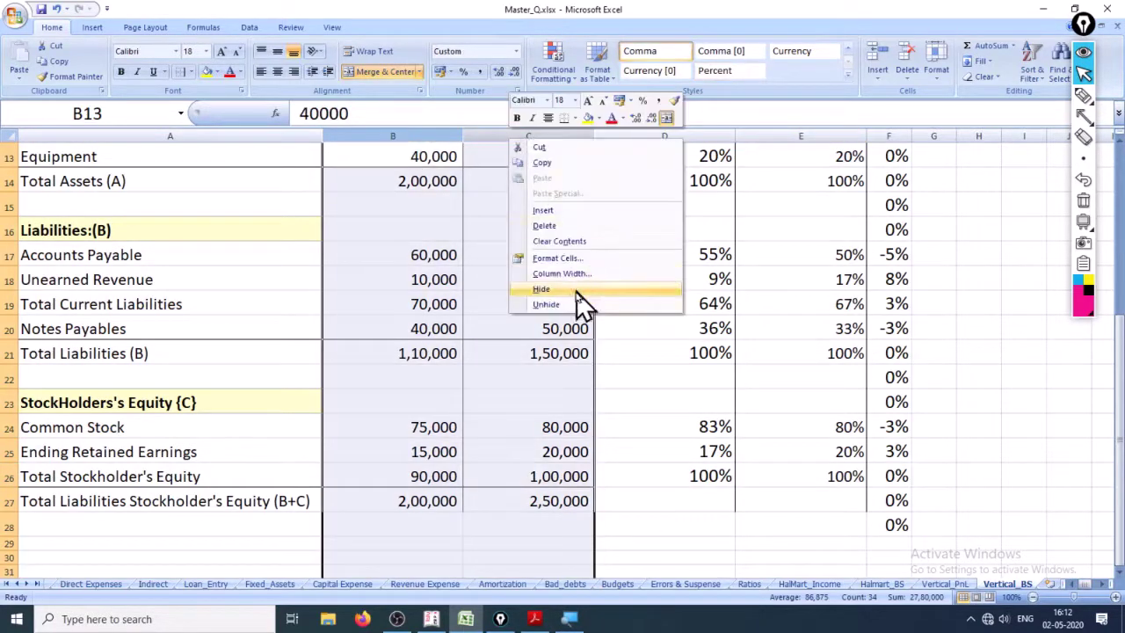
click(579, 291)
click(590, 478)
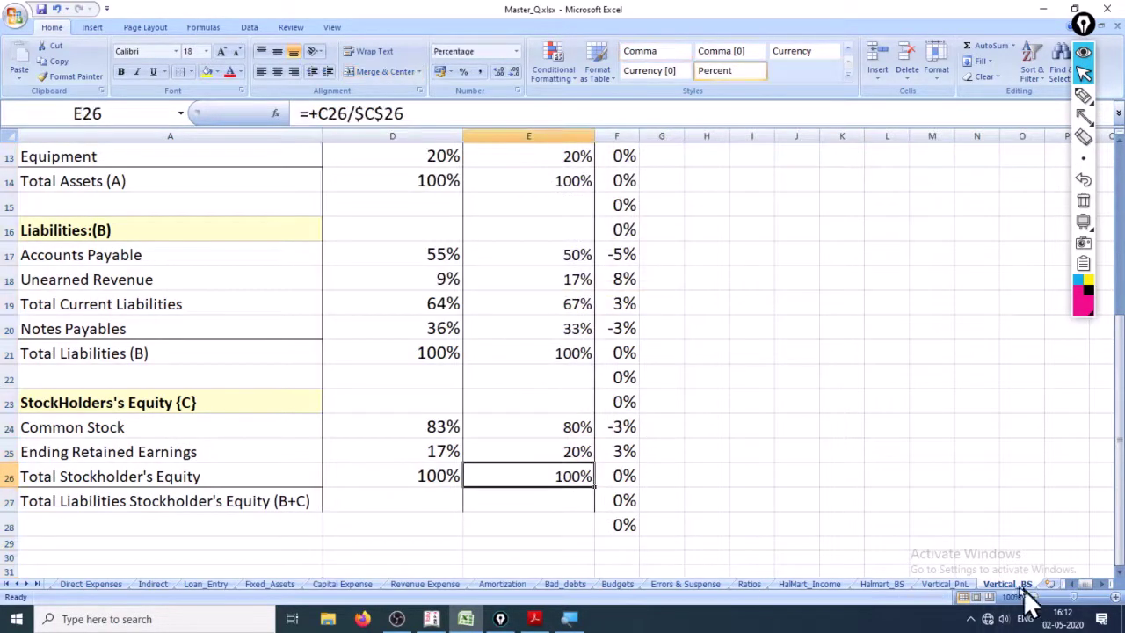
Check the Total Stockholder's Equity formula in D26 on Vertical_BS, and the Net Sales formula and remaining rows on Vertical_PnL
click(945, 584)
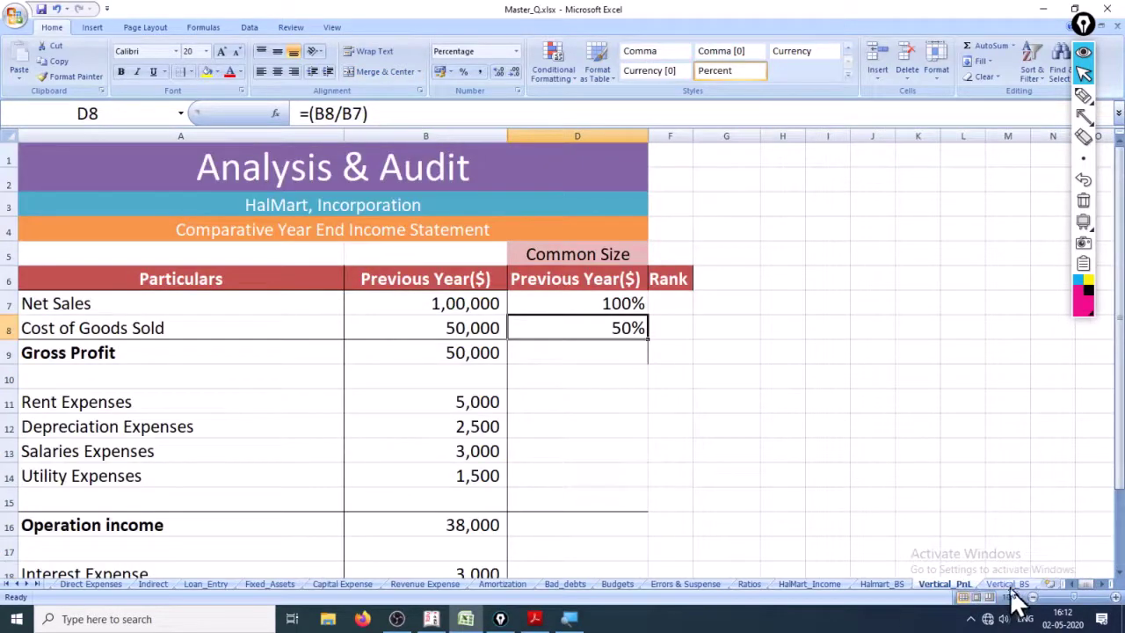
click(1007, 584)
click(410, 502)
click(386, 473)
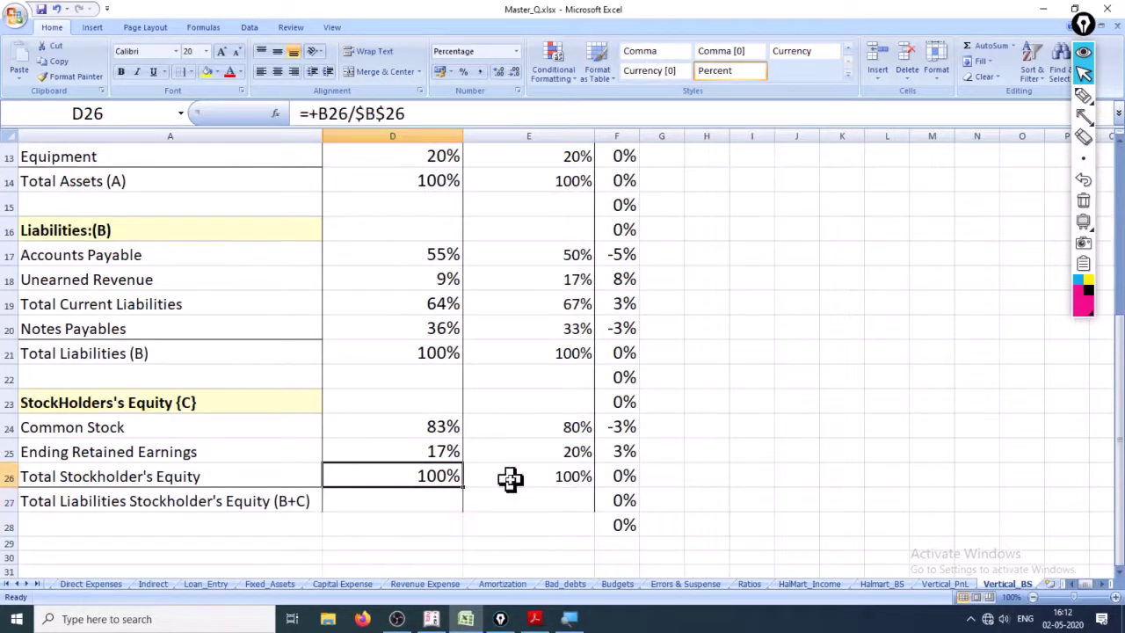
click(945, 584)
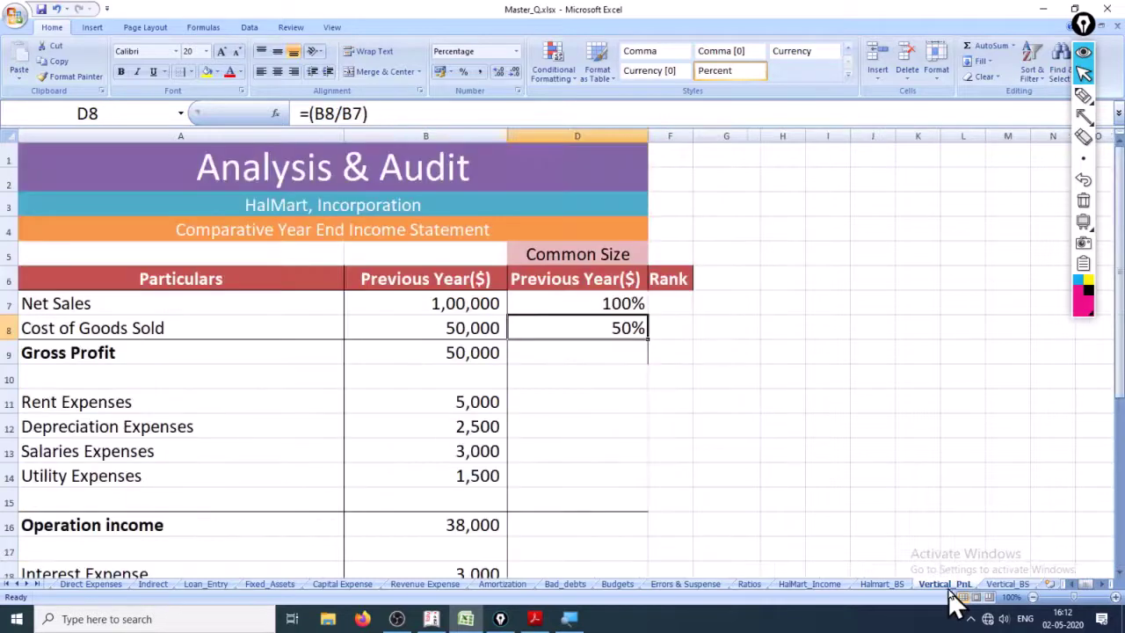
click(591, 305)
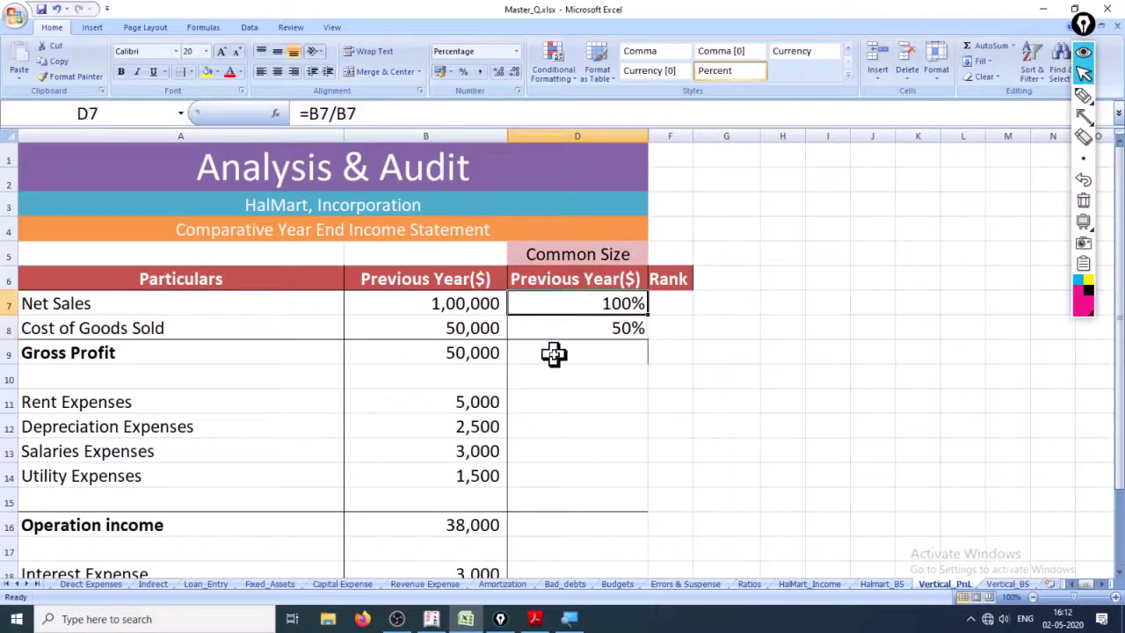
click(553, 353)
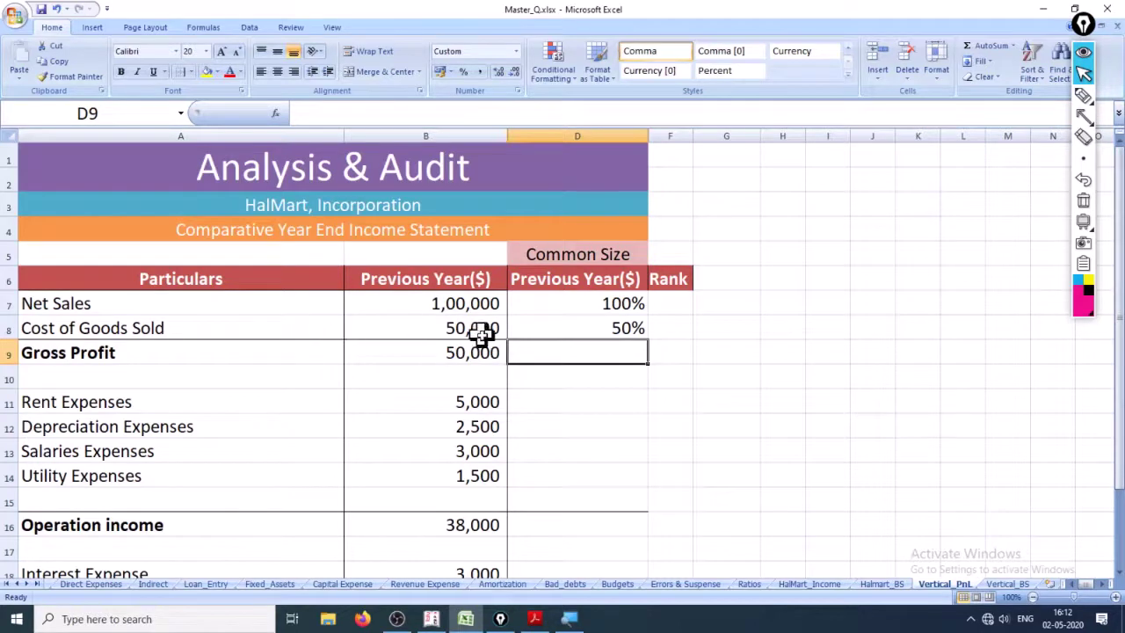
scroll(406, 371, down, 2)
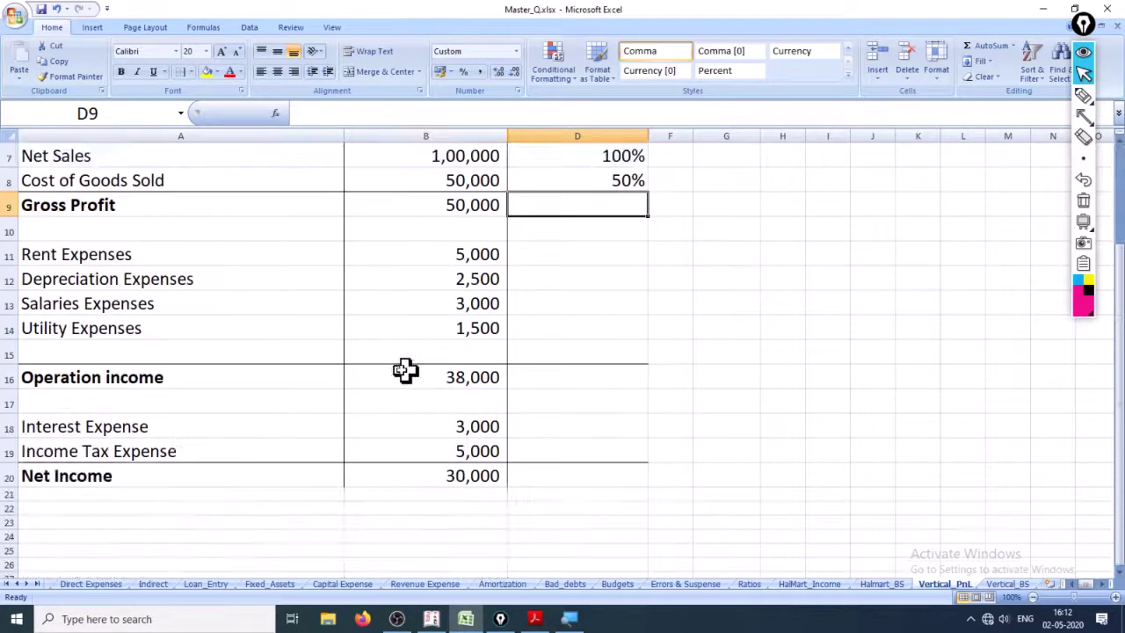
click(520, 264)
scroll(428, 316, up, 2)
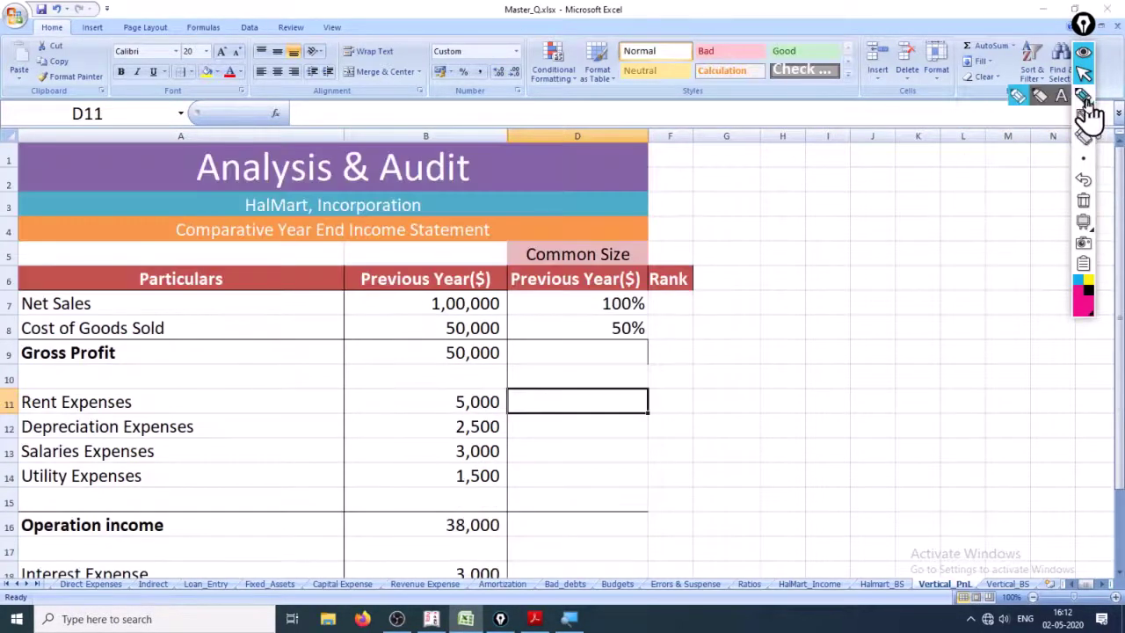
Mark Rent Expenses with the annotation pen and draw arrows linking it to Net Sales in both directions
click(1083, 95)
mouse_move(155, 402)
mouse_down()
mouse_move(245, 407)
mouse_move(248, 348)
mouse_move(206, 303)
mouse_up()
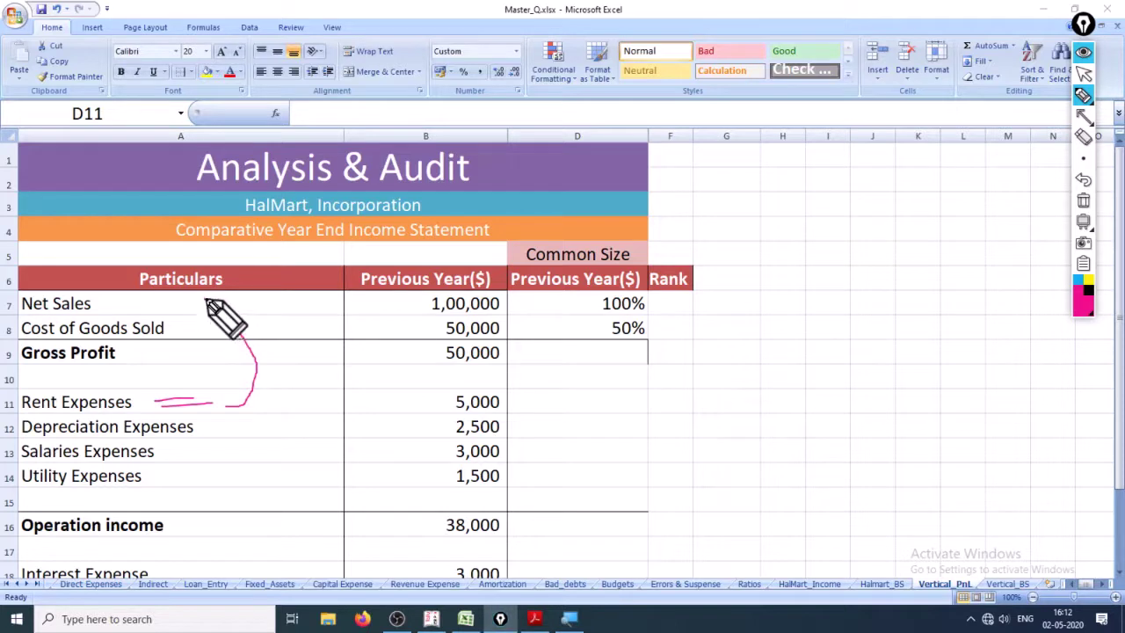
drag(205, 310, 230, 305)
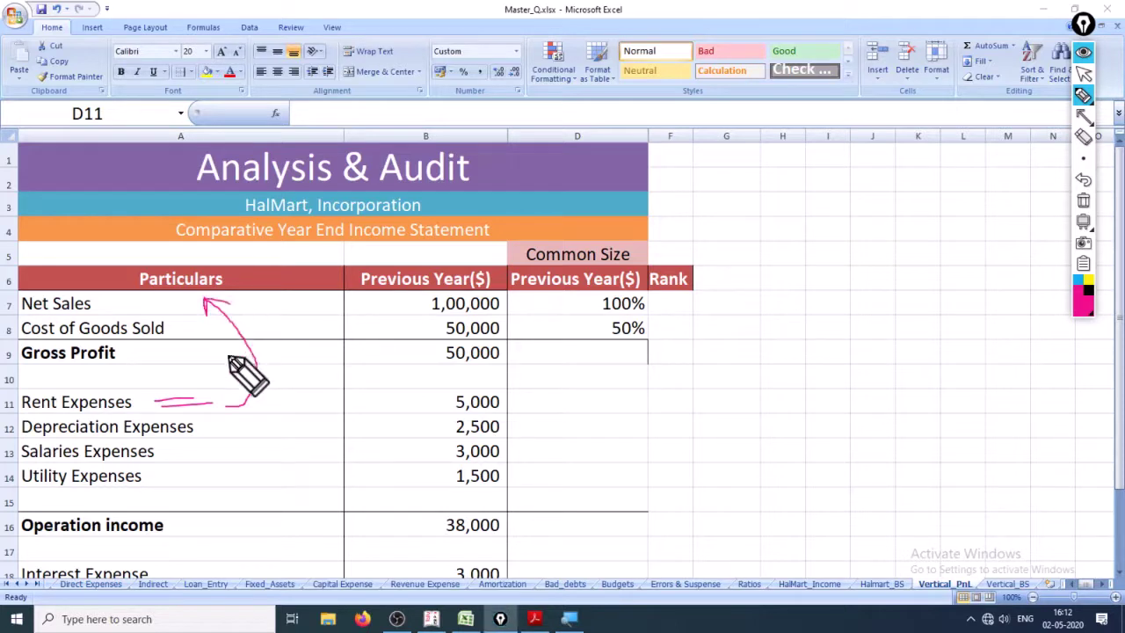
mouse_move(243, 404)
mouse_down()
mouse_move(220, 402)
mouse_move(248, 412)
mouse_up()
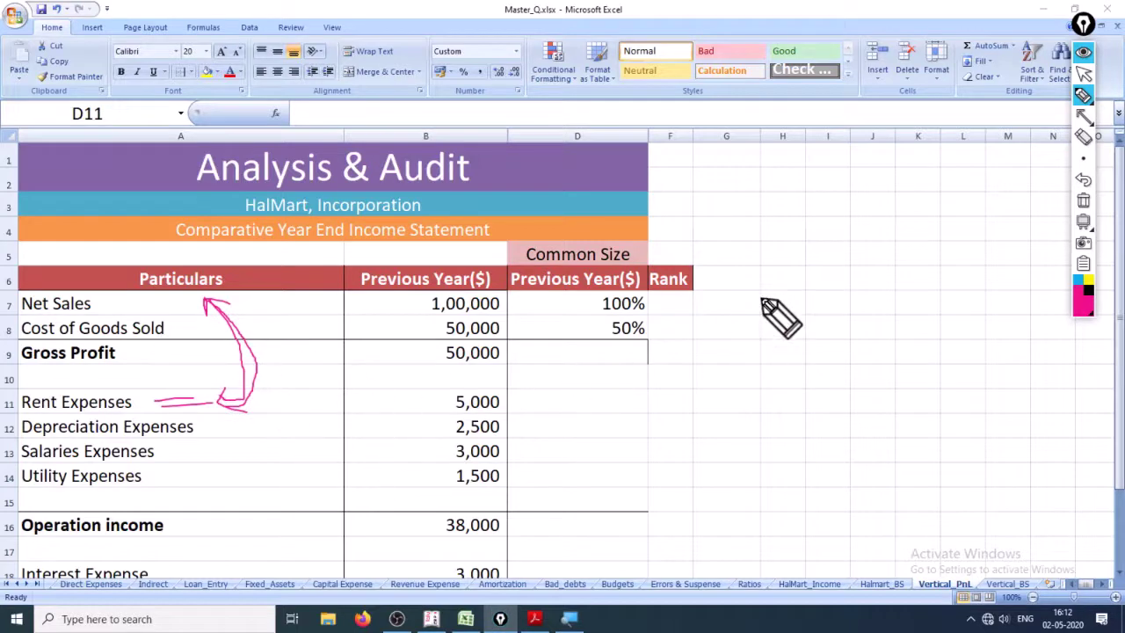
Handwrite "Depn" over "Sales" as a fraction beside the income statement, with underlines and a connecting arrow
drag(720, 201, 1030, 221)
mouse_move(802, 286)
mouse_down()
mouse_move(829, 220)
mouse_move(831, 276)
mouse_move(944, 280)
mouse_up()
drag(814, 308, 963, 297)
drag(829, 323, 1016, 299)
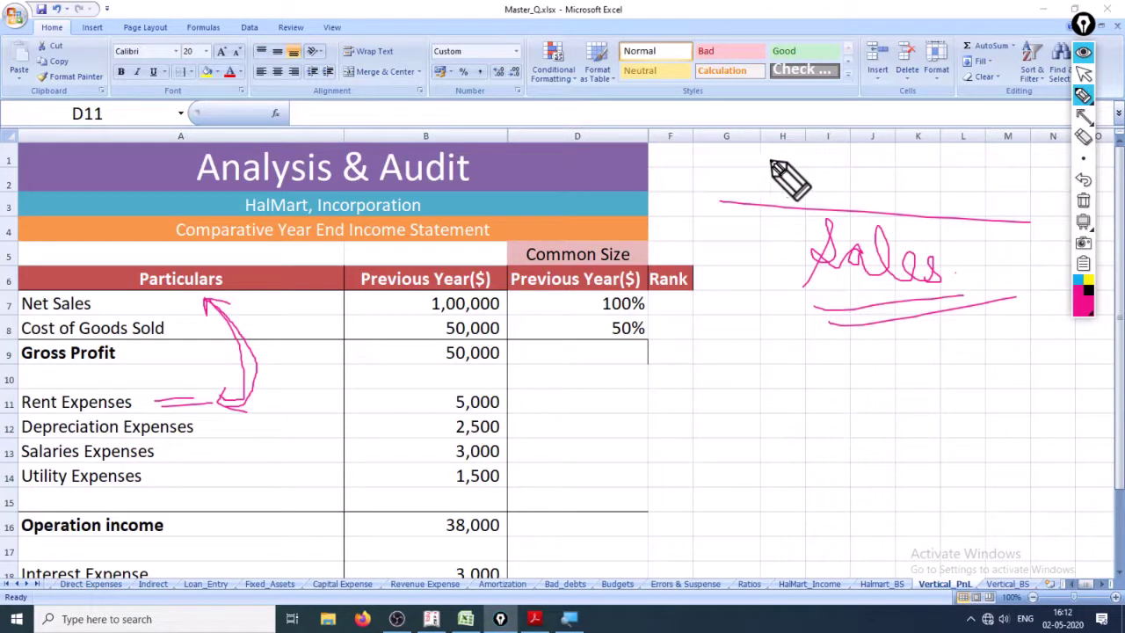
mouse_move(767, 163)
mouse_down()
mouse_move(753, 201)
mouse_move(762, 170)
mouse_move(838, 148)
mouse_move(884, 191)
mouse_move(990, 185)
mouse_up()
mouse_move(857, 204)
mouse_down()
mouse_move(1055, 220)
mouse_move(1030, 261)
mouse_move(1058, 270)
mouse_up()
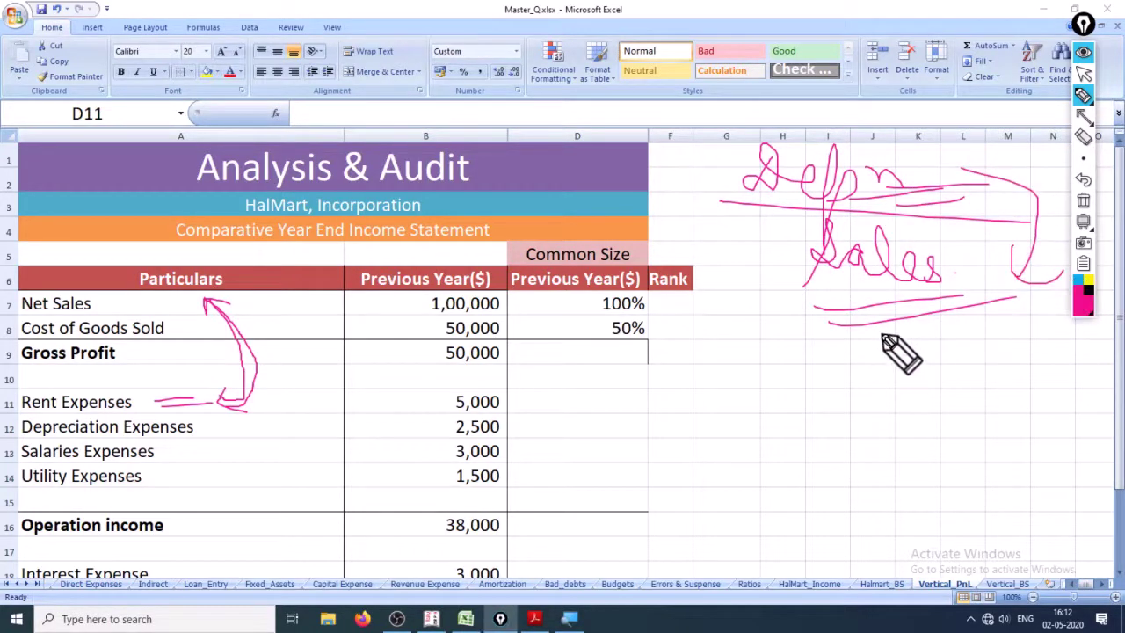
drag(887, 336, 971, 324)
drag(861, 354, 1044, 340)
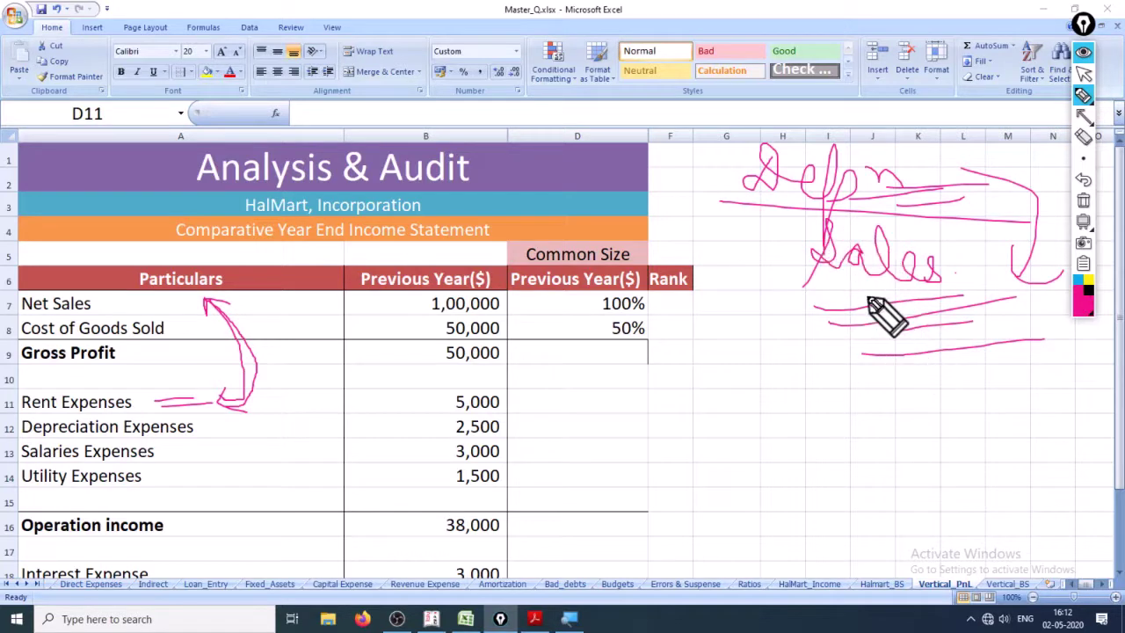
mouse_move(923, 171)
mouse_down()
mouse_move(899, 201)
mouse_move(891, 189)
mouse_up()
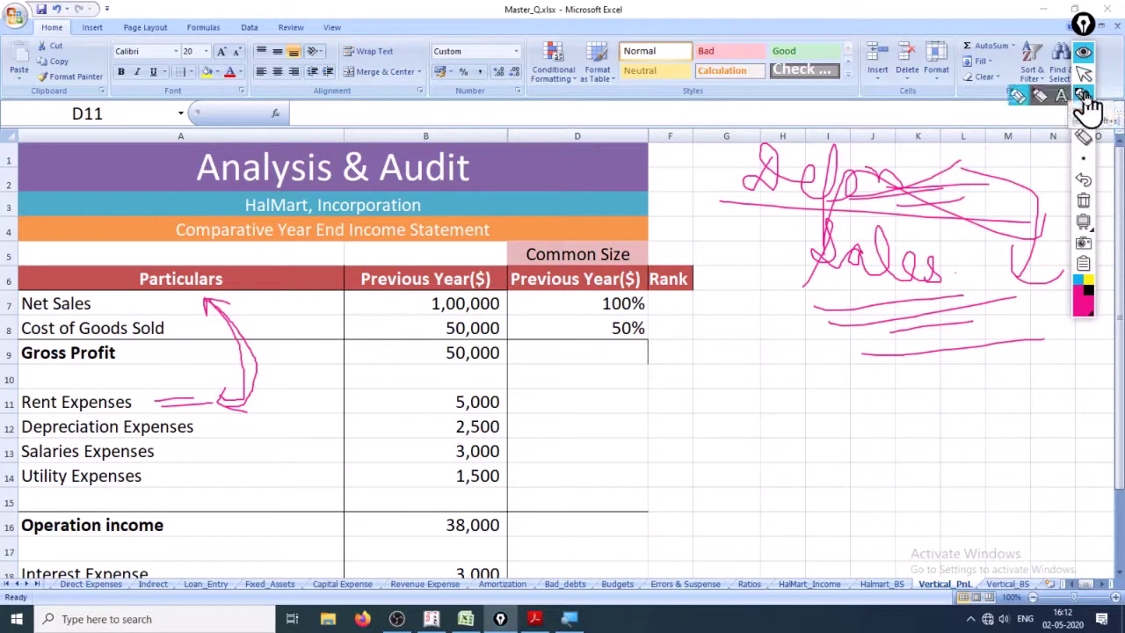
Leave pen mode and clear all annotations from the income statement
click(1085, 97)
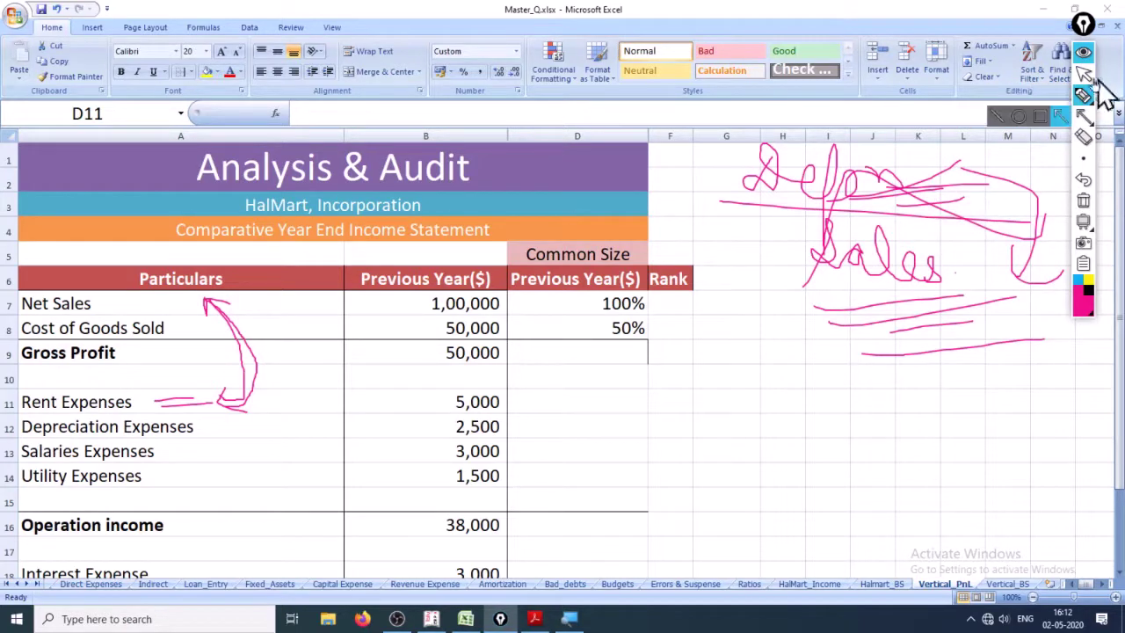
click(1084, 74)
key(ctrl+shift+c)
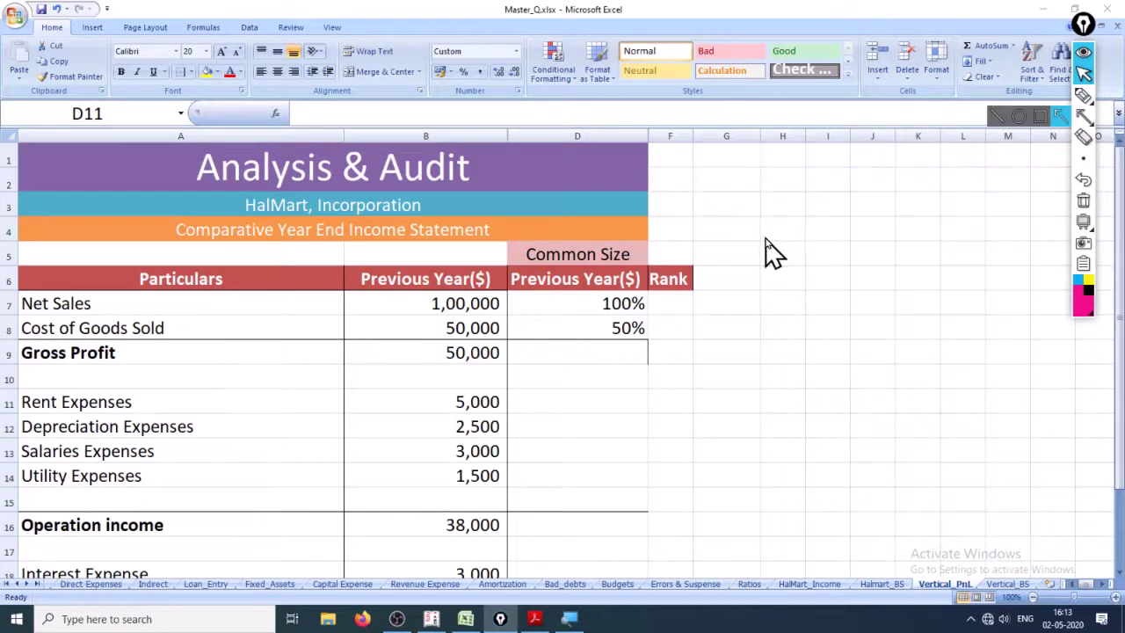
Copy the Cost of Goods Sold percentage formula from D8 to Gross Profit in D9 and inspect its cell references
click(607, 354)
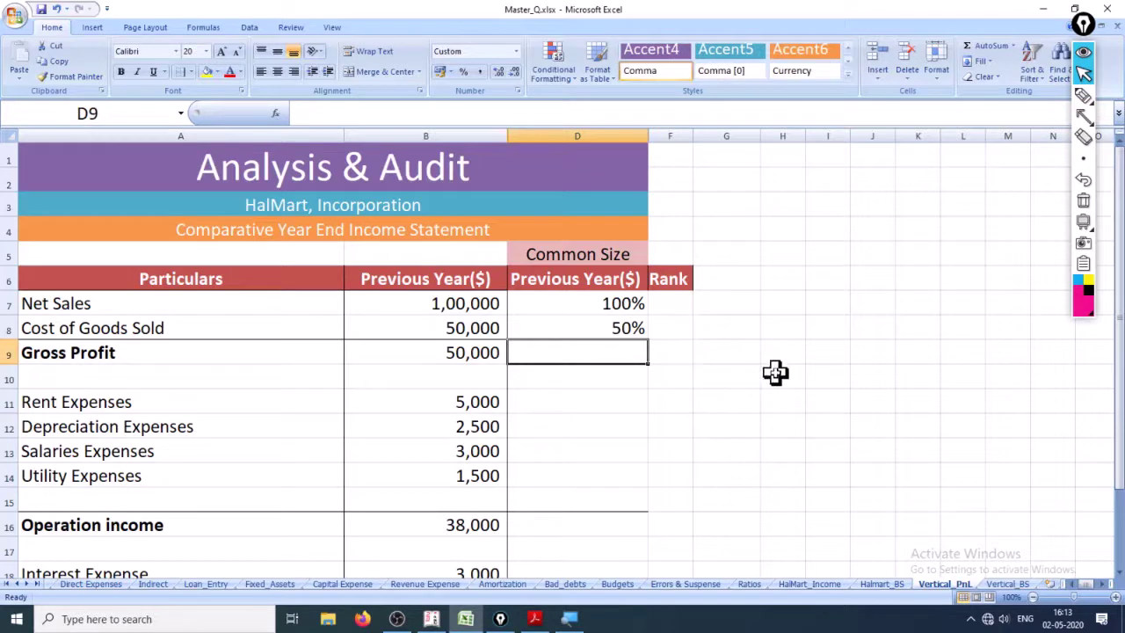
key(Up)
key(Down)
key(Up)
key(ctrl+c)
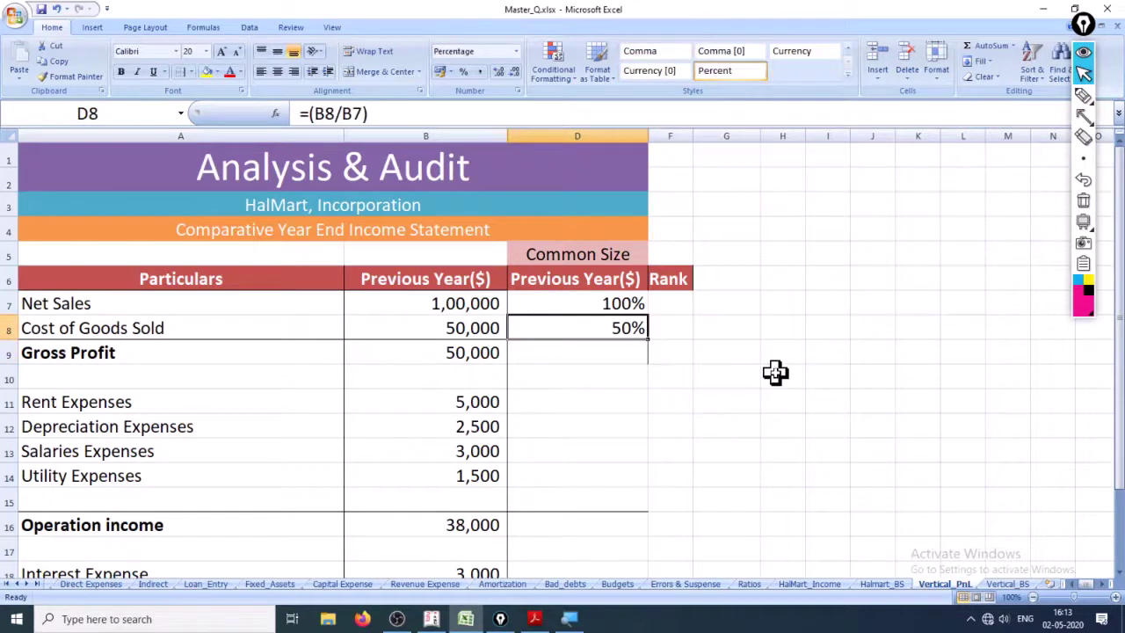
key(Down)
key(Return)
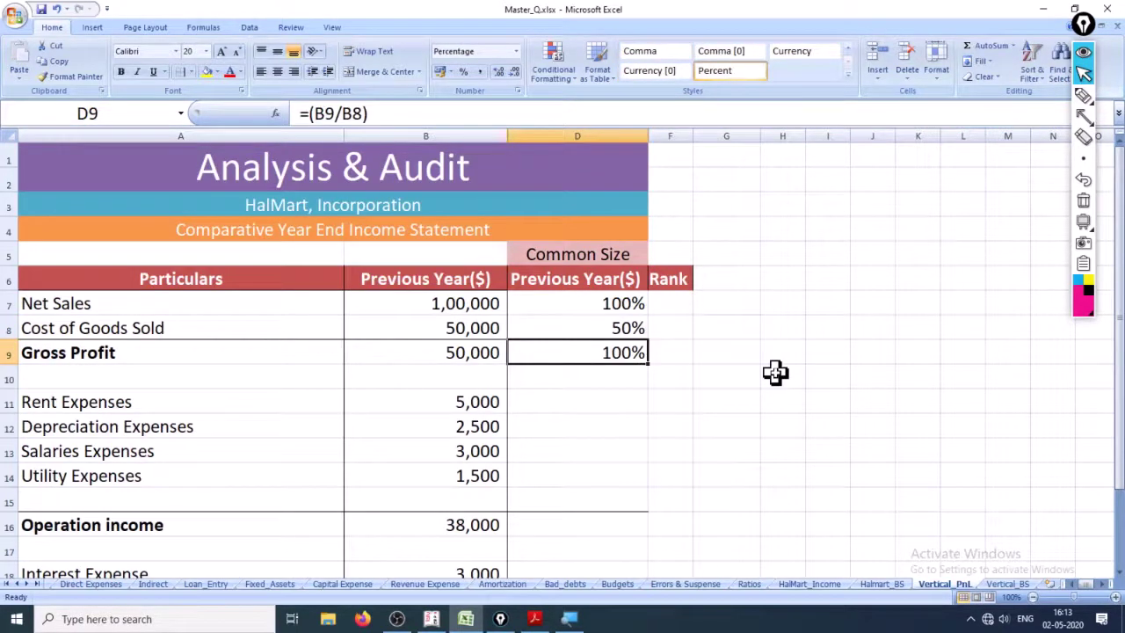
key(F2)
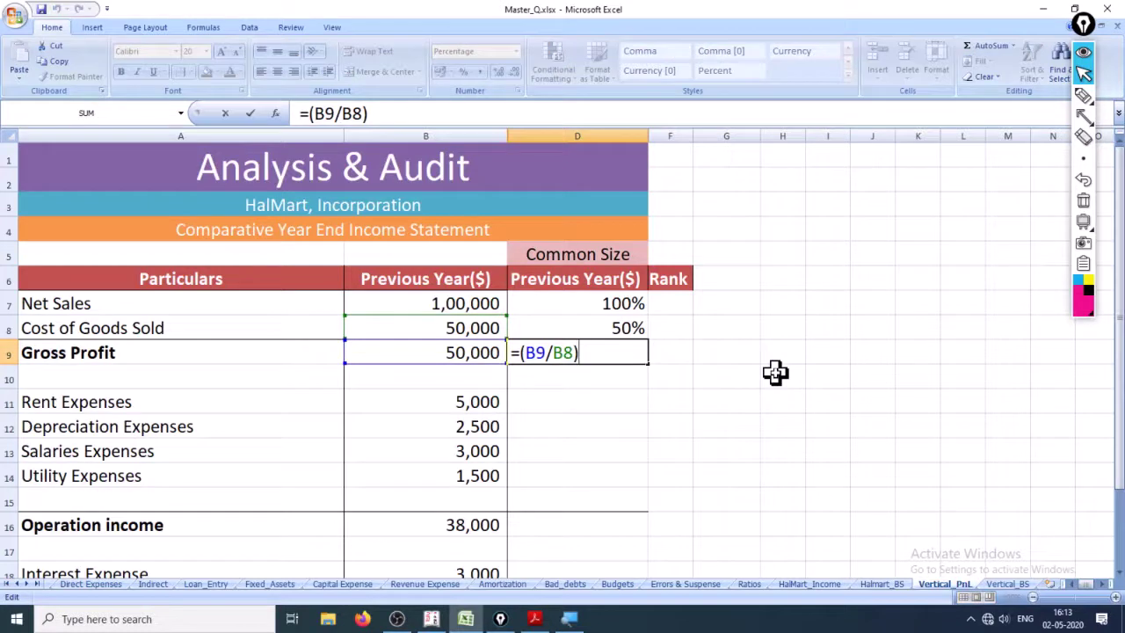
key(Escape)
key(Up)
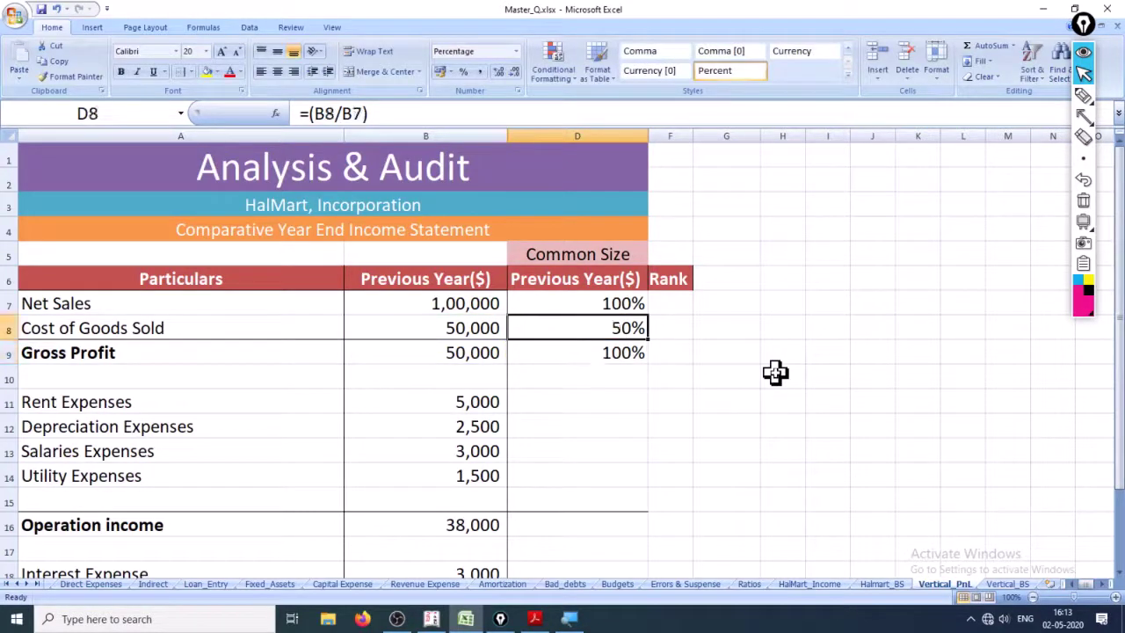
Replace the Gross Profit formula in D9 with =B9/B7 so that Net Sales is the base
key(Down)
text(=)
key(Left)
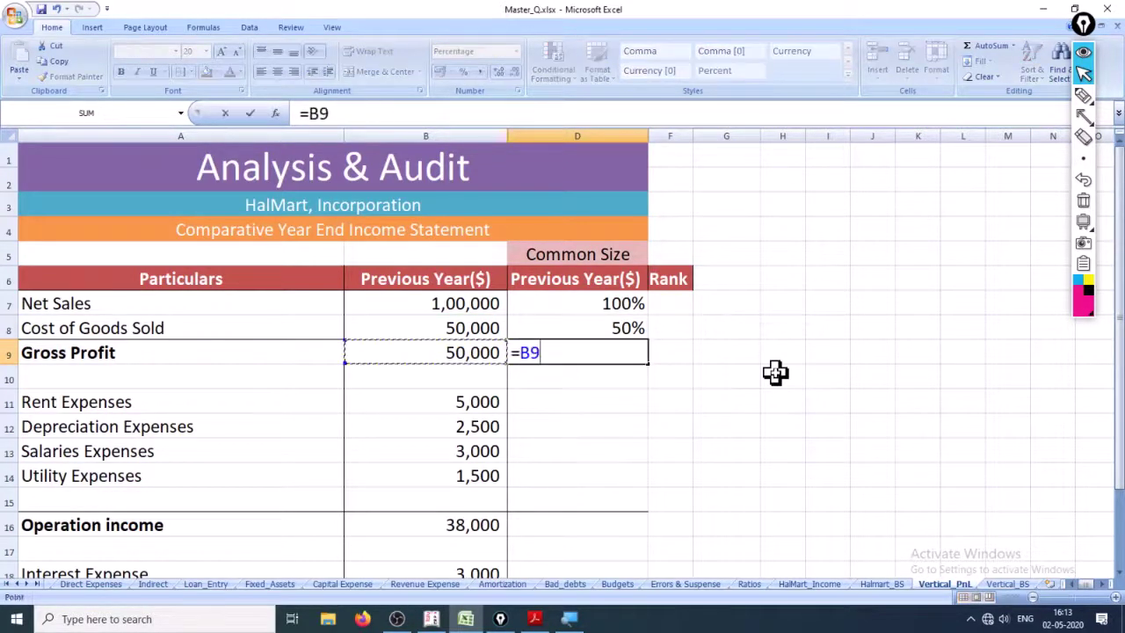
text(/)
key(Left)
key(Up)
key(Up)
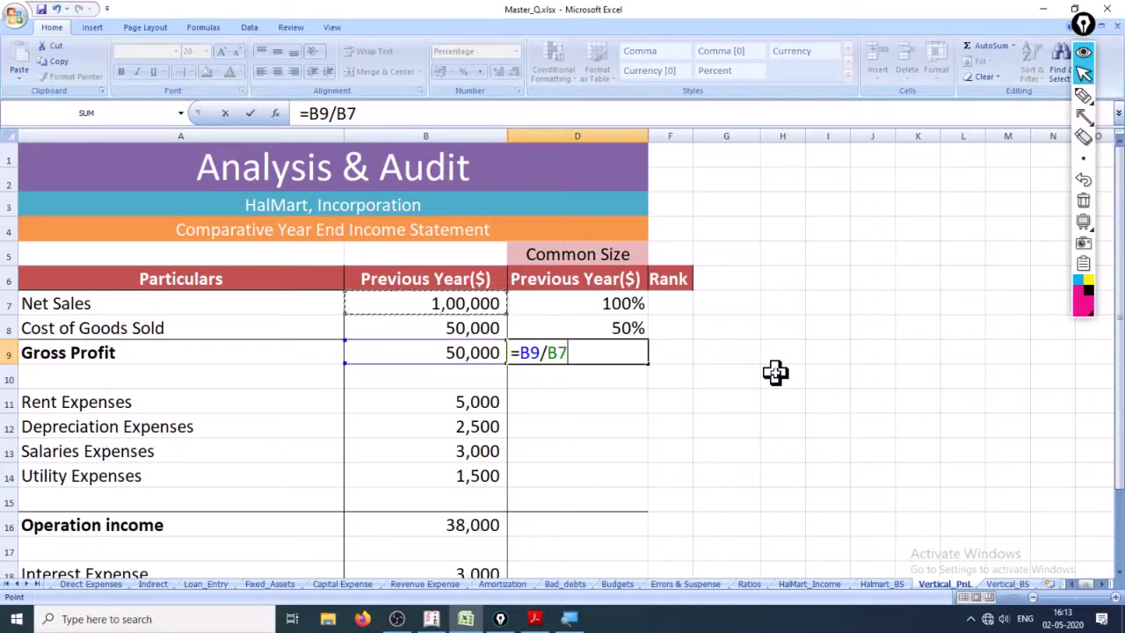
key(Return)
key(Up)
key(Down)
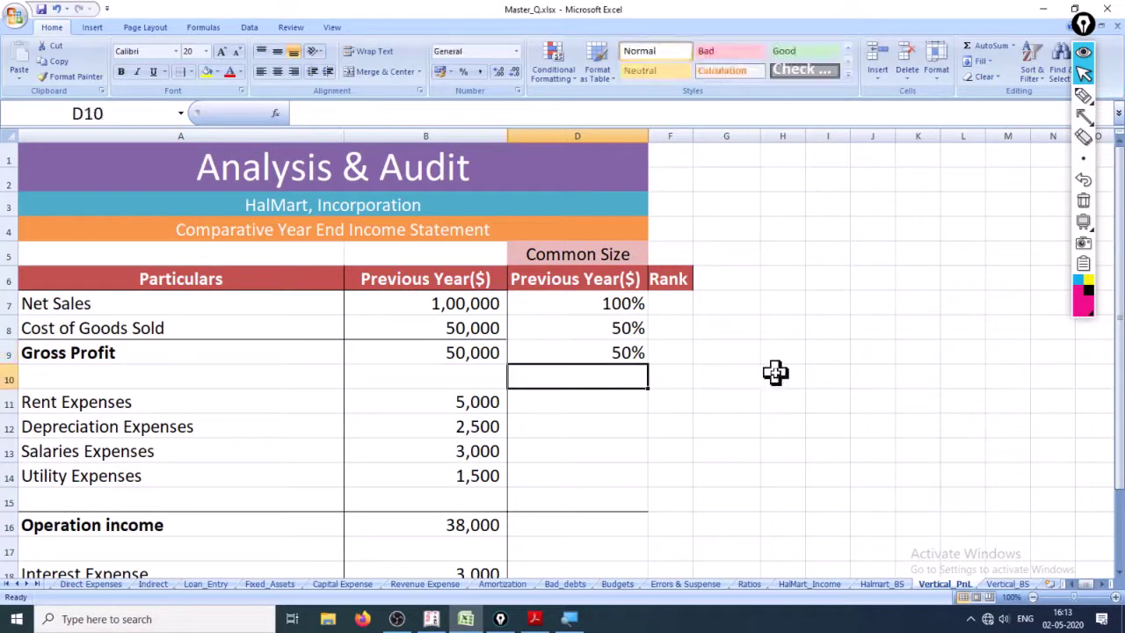
Enter the formula =B11/B7 in D11 to relate Rent Expenses to Net Sales
key(Down)
key(Down)
key(Down)
key(Up)
key(Up)
key(Up)
key(Down)
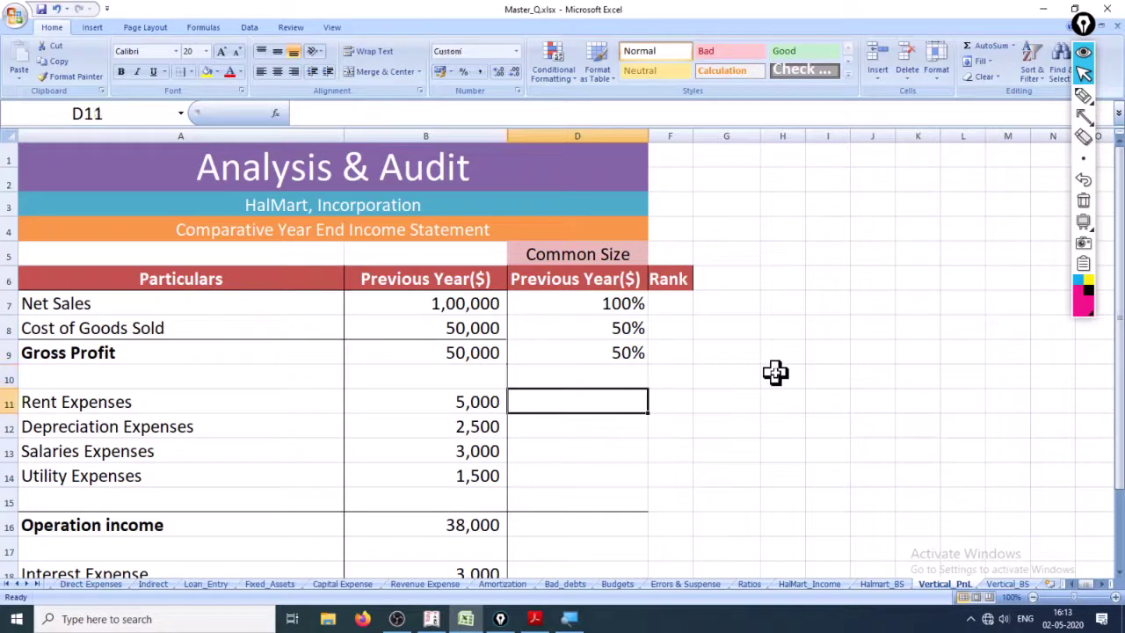
text(=)
key(Left)
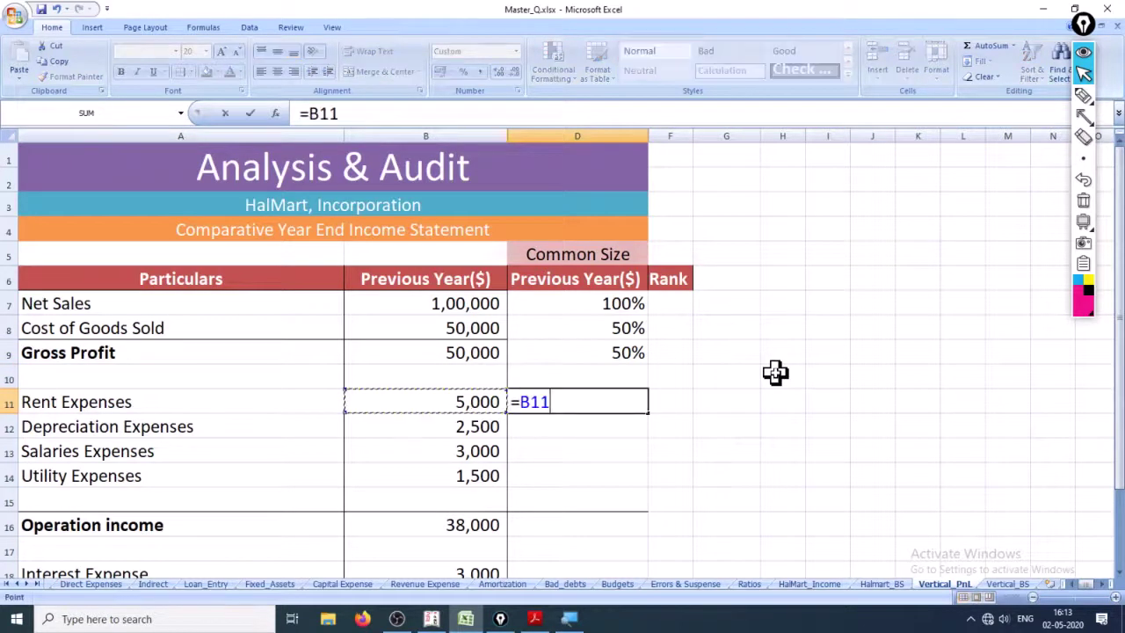
text(/)
key(Up)
key(Up)
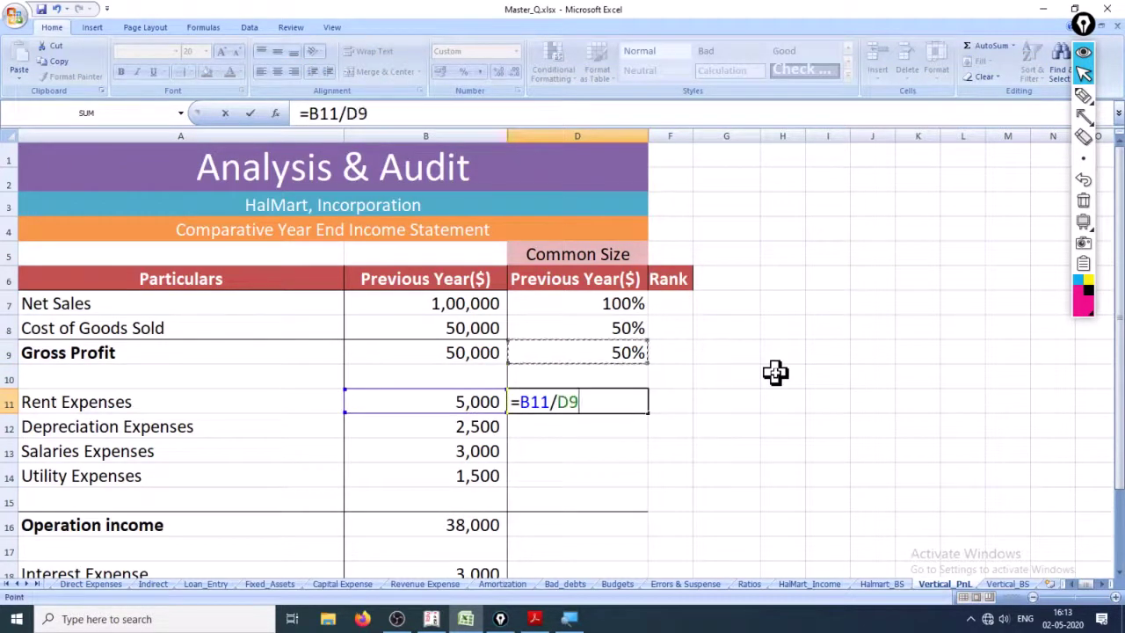
key(Left)
key(Left)
key(Up)
key(Up)
key(Return)
key(Up)
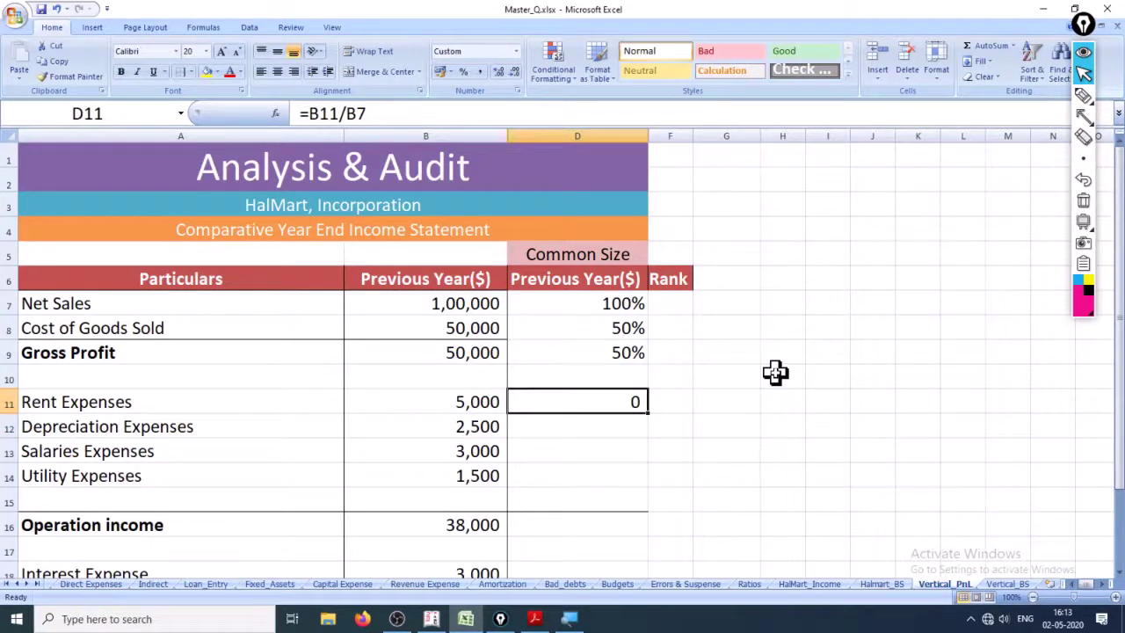
Make the Net Sales reference in D11 absolute, giving =B11/$B$7, and format the cell as a percentage
key(F2)
key(F4)
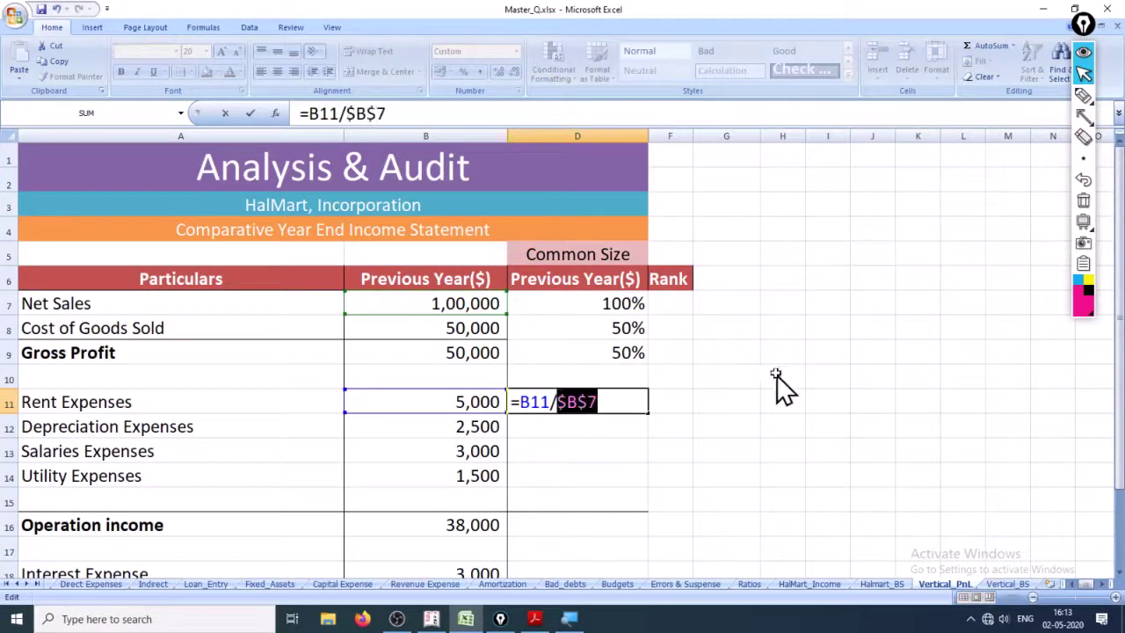
key(Return)
key(Up)
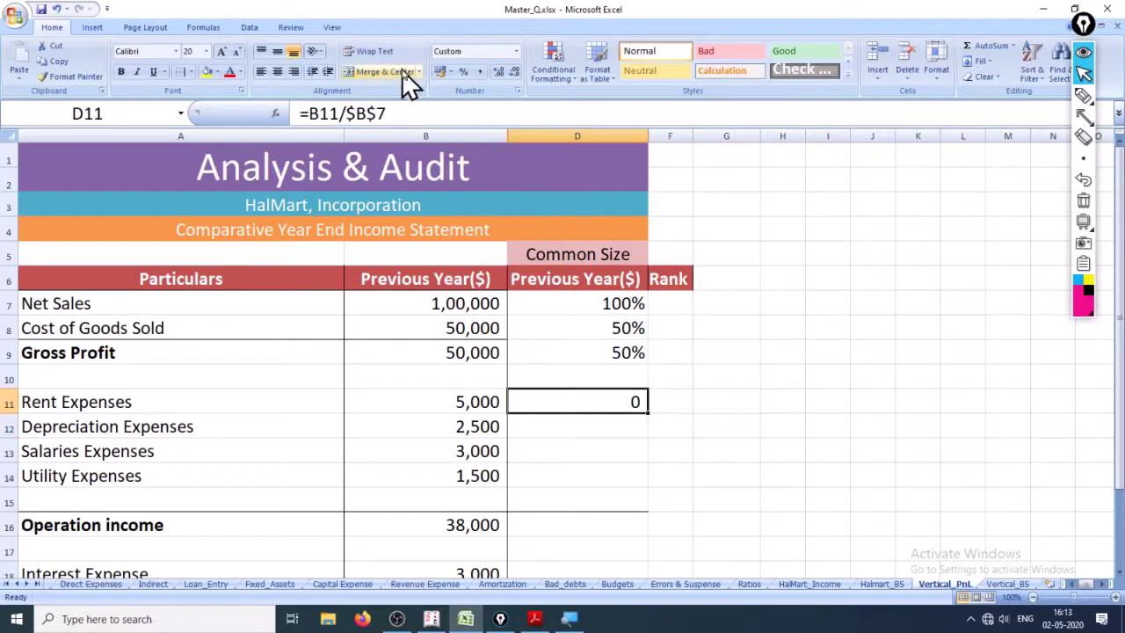
click(464, 73)
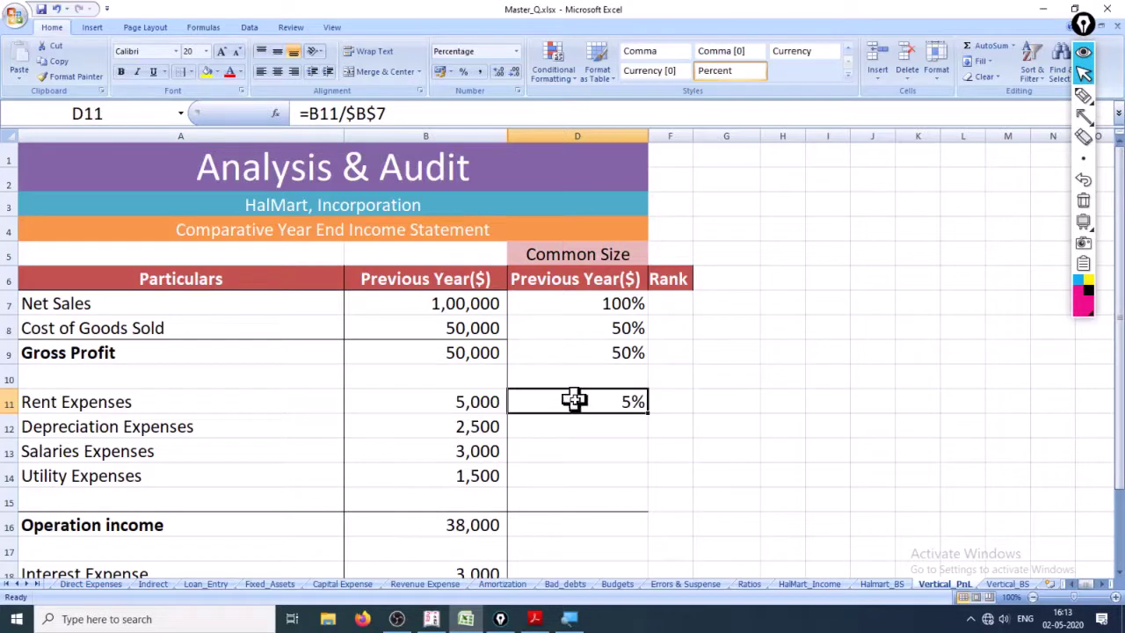
Copy the Rent Expenses percentage formula from D11 to the Depreciation, Salaries and Utility Expenses rows in D12:D14
key(ctrl+c)
drag(578, 427, 578, 475)
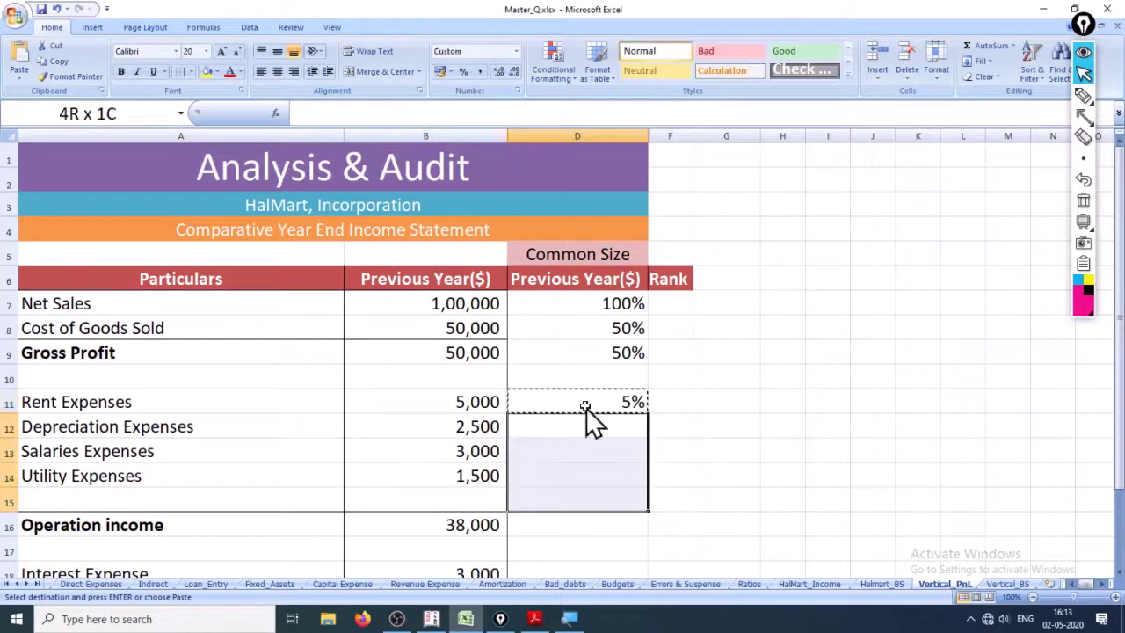
key(ctrl+v)
Copy the Utility Expenses percentage formula from D14 to Operation income in D16
key(Down)
key(Down)
key(ctrl+c)
key(Down)
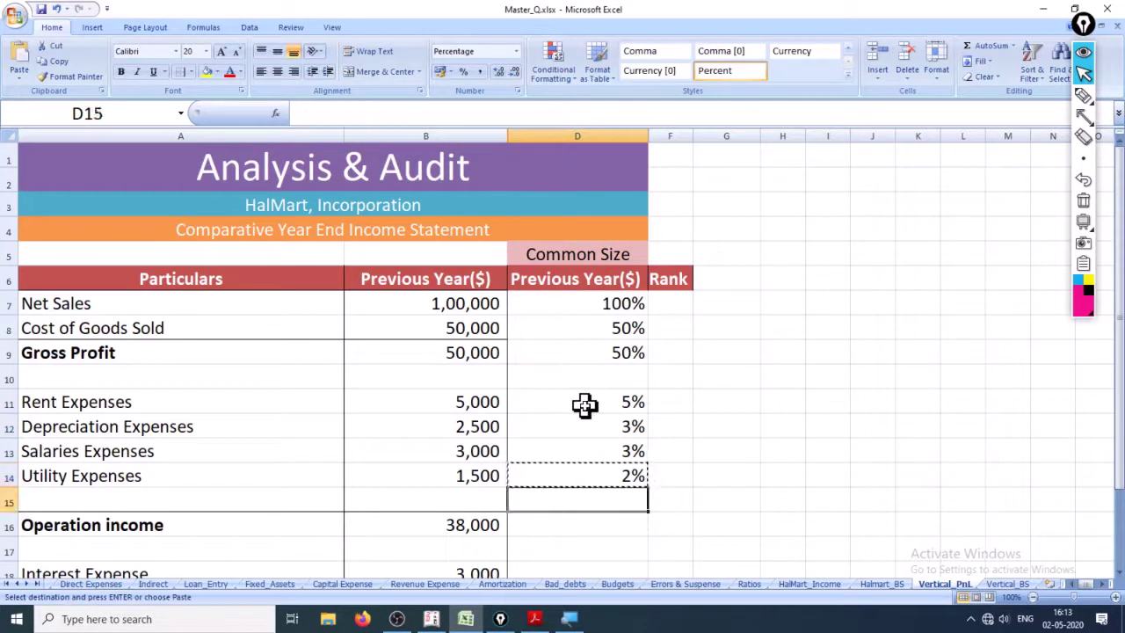
key(Down)
key(Return)
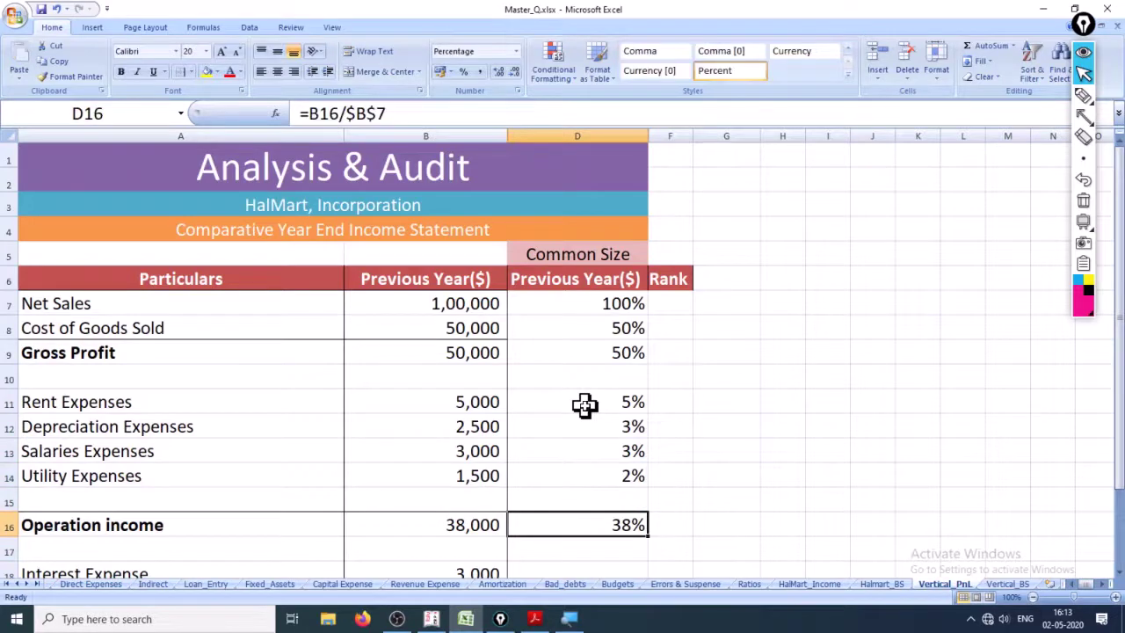
Copy the Operation income percentage formula from D16 to Interest Expense, Income Tax Expense and Net Income in D18:D20
key(ctrl+c)
key(Down)
key(Down)
key(Down)
key(Up)
key(shift+Down)
key(shift+Down)
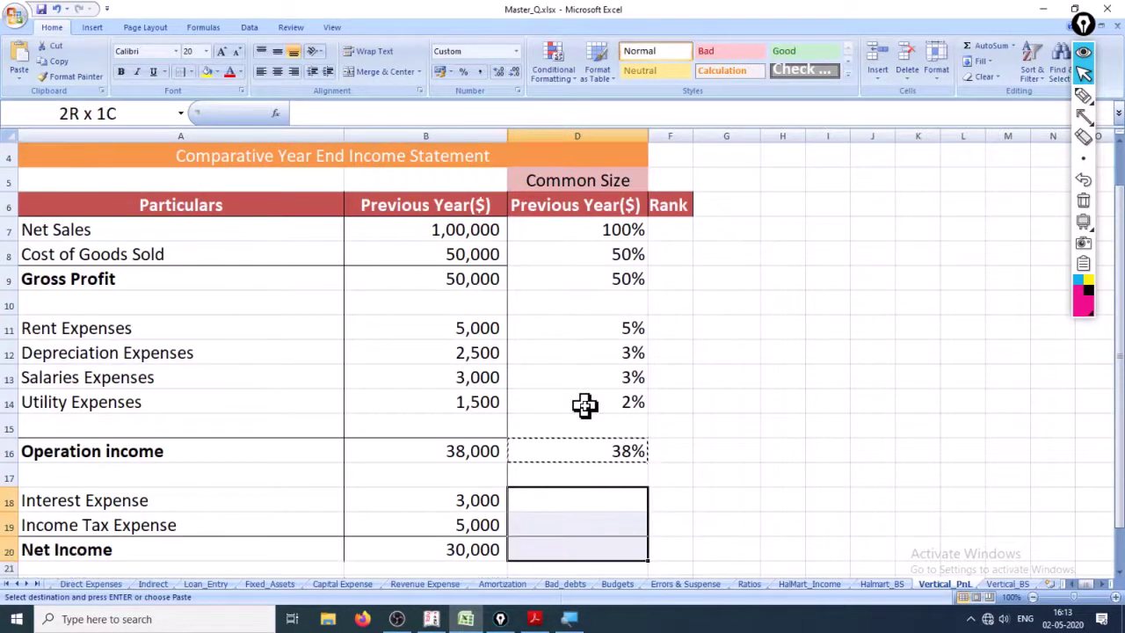
key(Return)
key(Up)
key(Down)
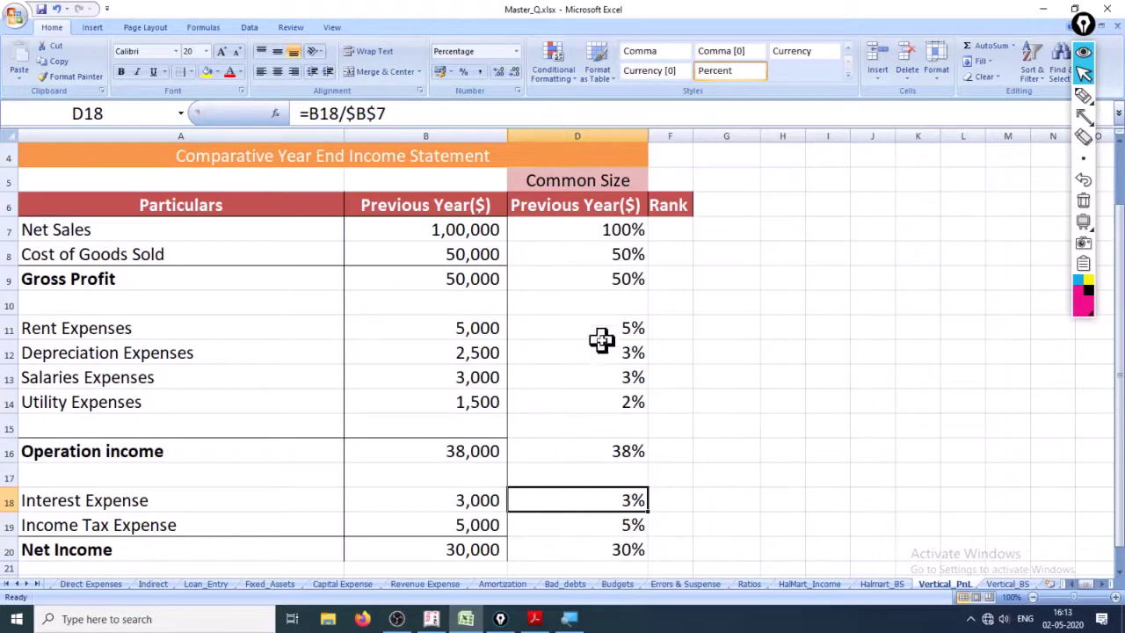
Check the combined total of the Cost of Goods Sold, expense and Net Income percentages in column D against Net Sales
click(605, 229)
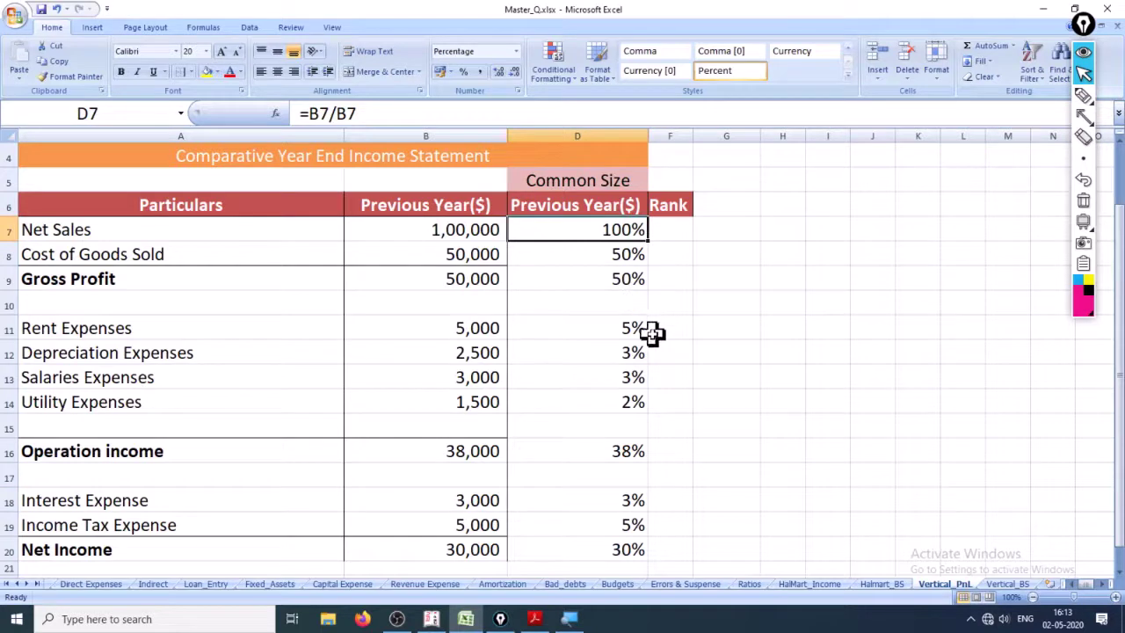
drag(637, 329, 633, 393)
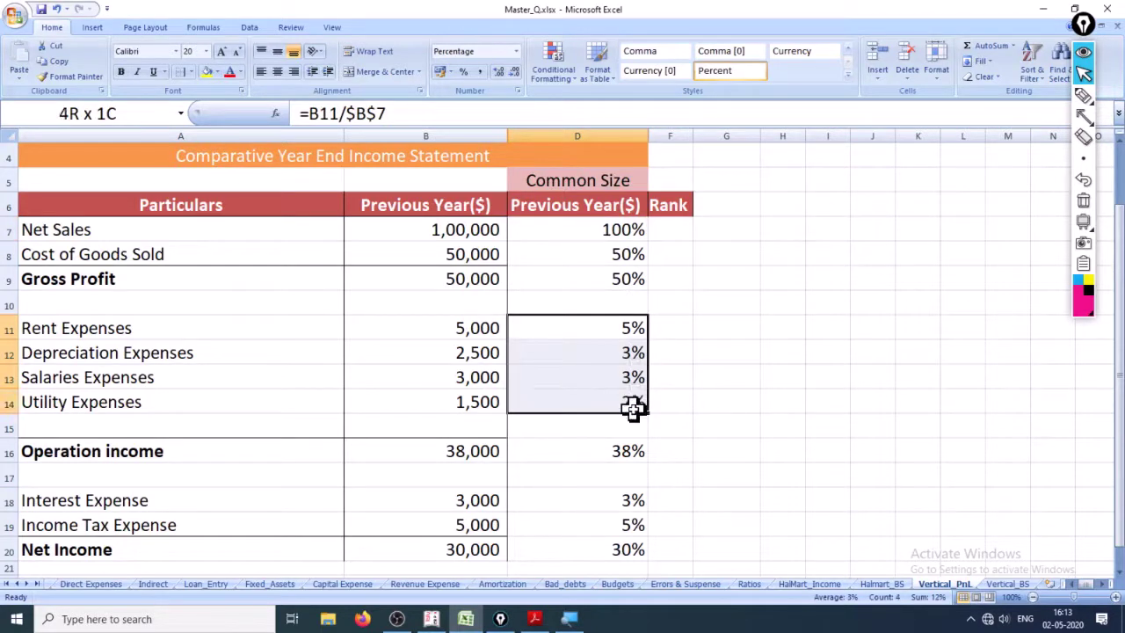
click(627, 278)
click(626, 255)
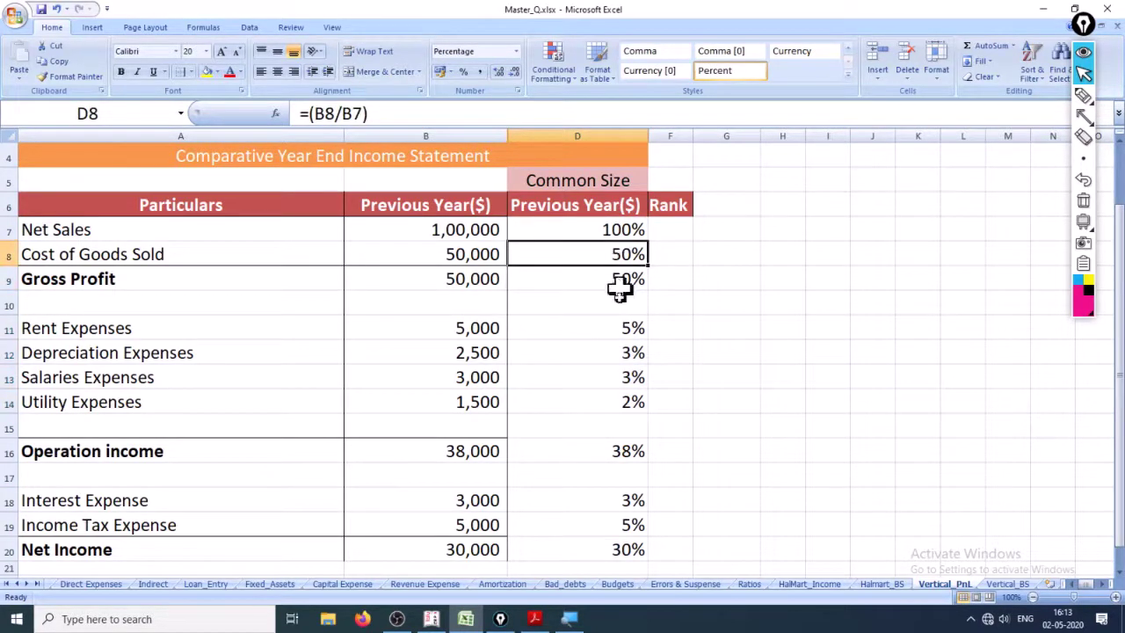
drag(626, 333, 628, 401)
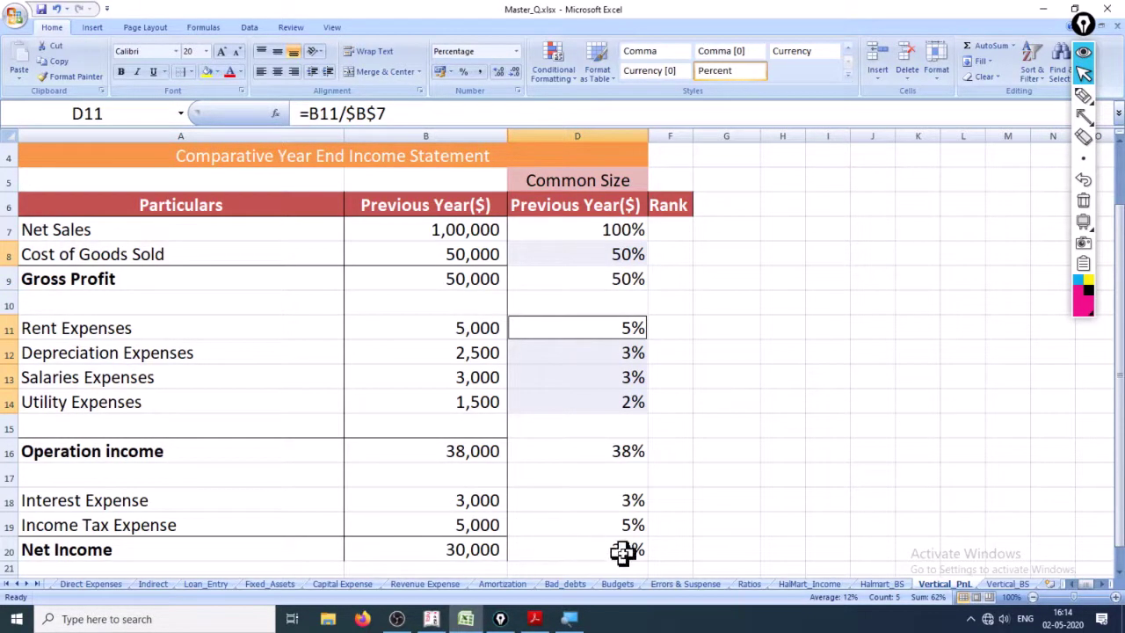
drag(619, 508, 620, 522)
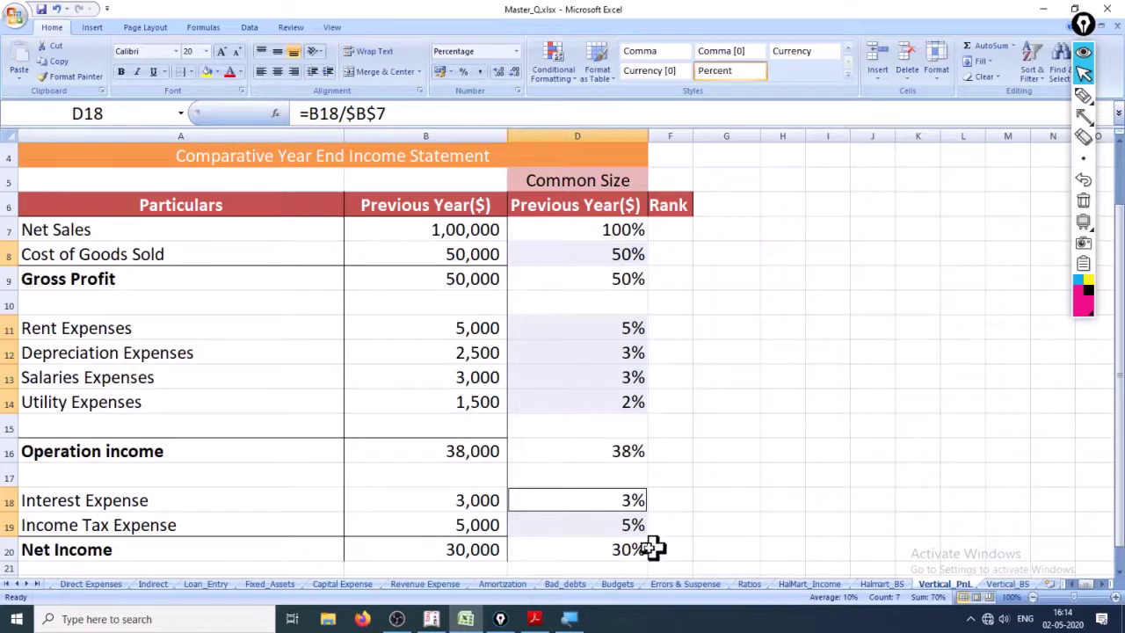
ctrl+click(610, 550)
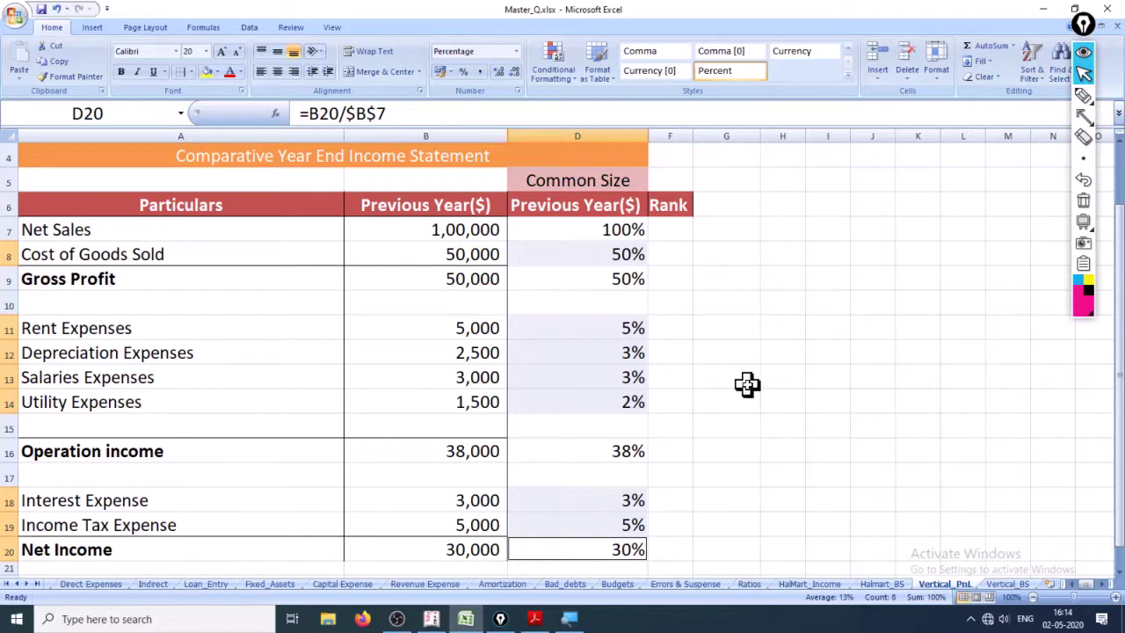
Examine the Operation income formula in B16 together with Gross Profit and the expense amounts in B11:B14
click(726, 425)
click(456, 454)
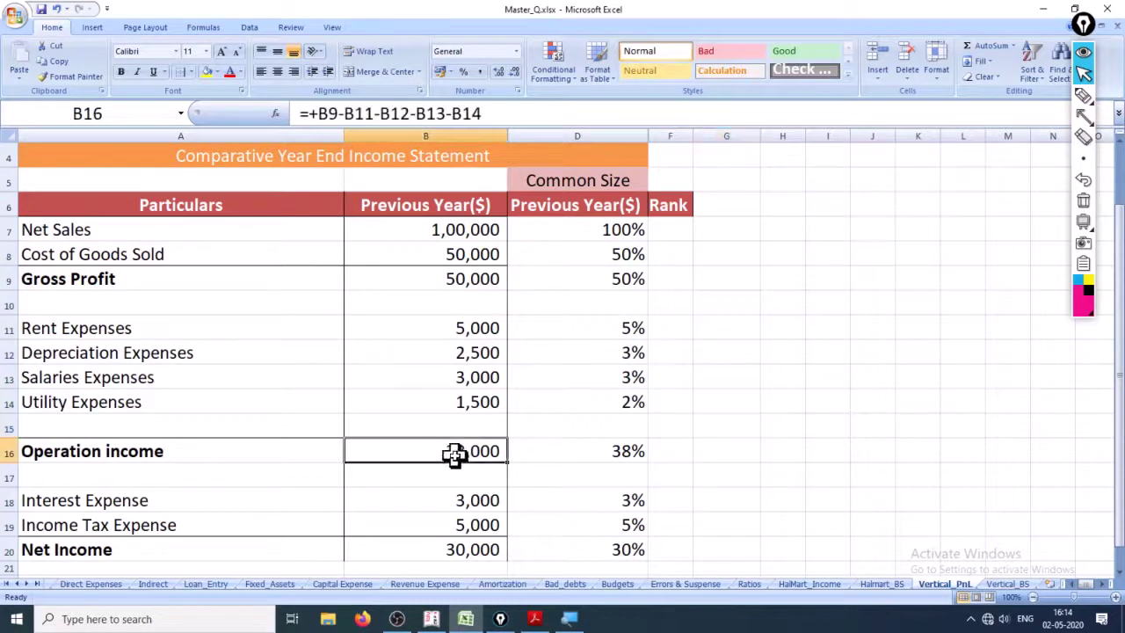
drag(472, 329, 475, 402)
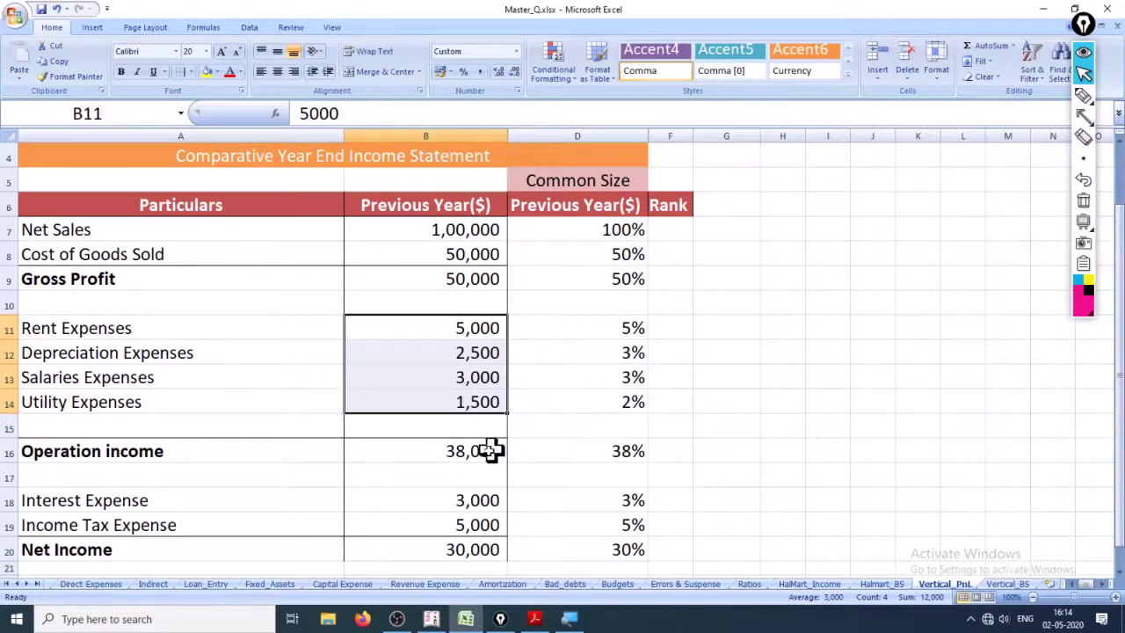
click(482, 453)
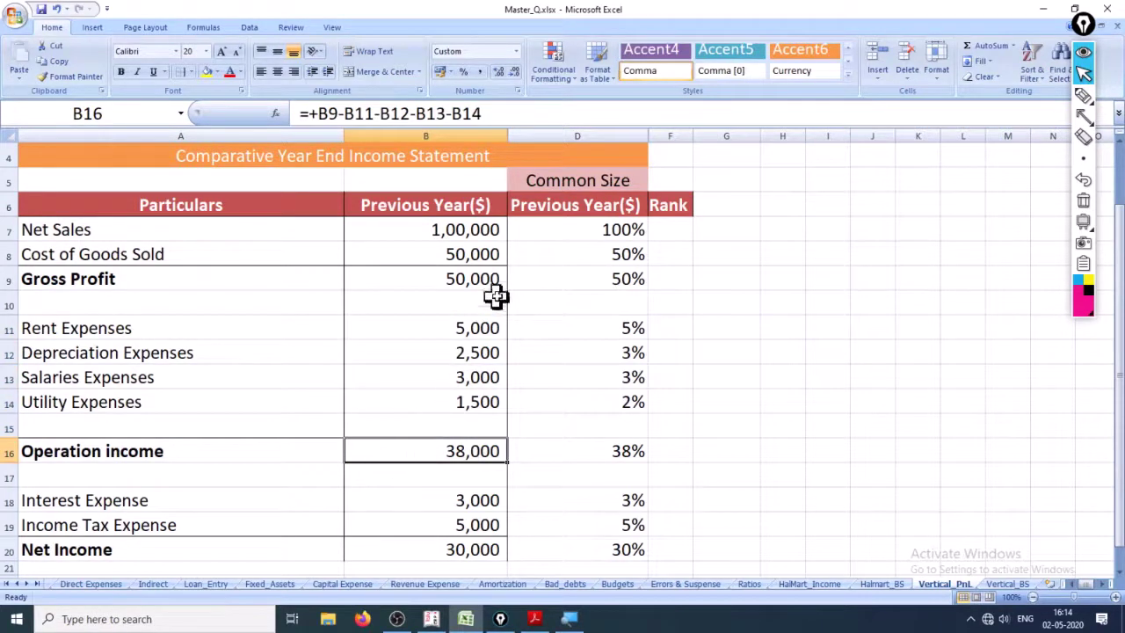
click(472, 281)
drag(477, 334, 479, 404)
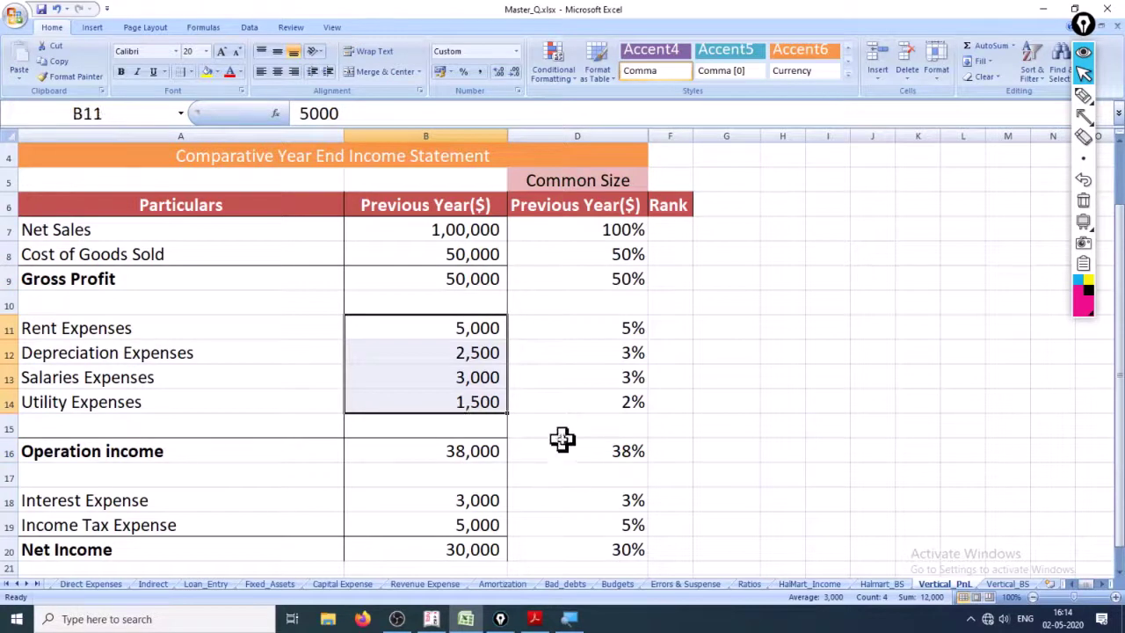
click(562, 442)
click(678, 479)
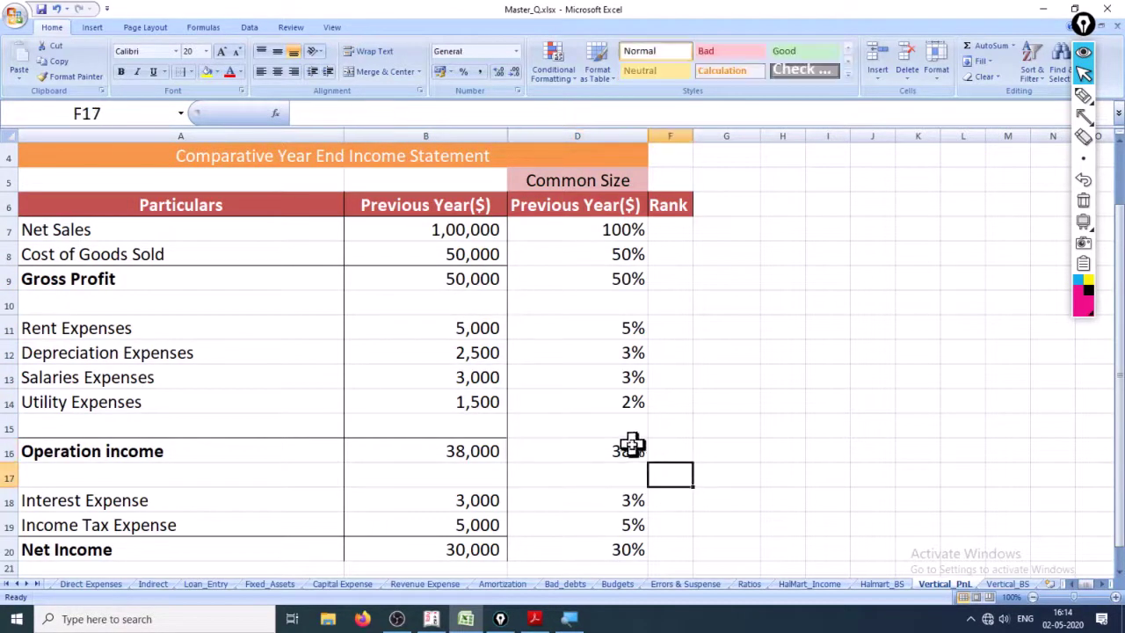
Review the percentages from Operation income to Net Income in D16:D20 and the expense percentages in D11:D14
drag(633, 444, 655, 545)
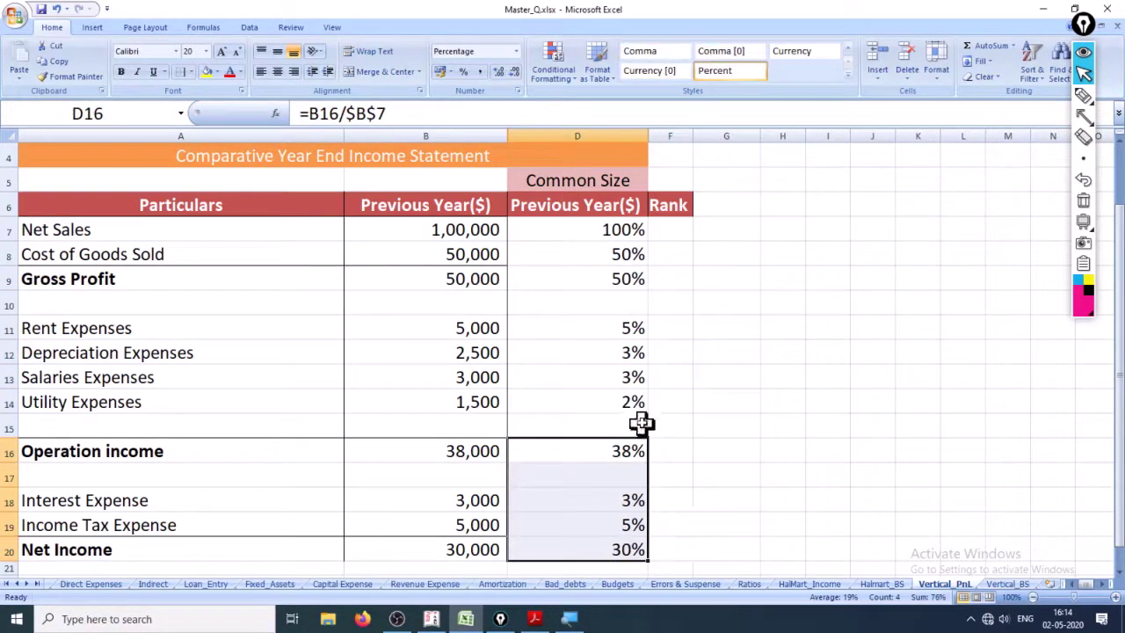
drag(621, 334, 633, 410)
click(711, 324)
scroll(640, 483, up, 1)
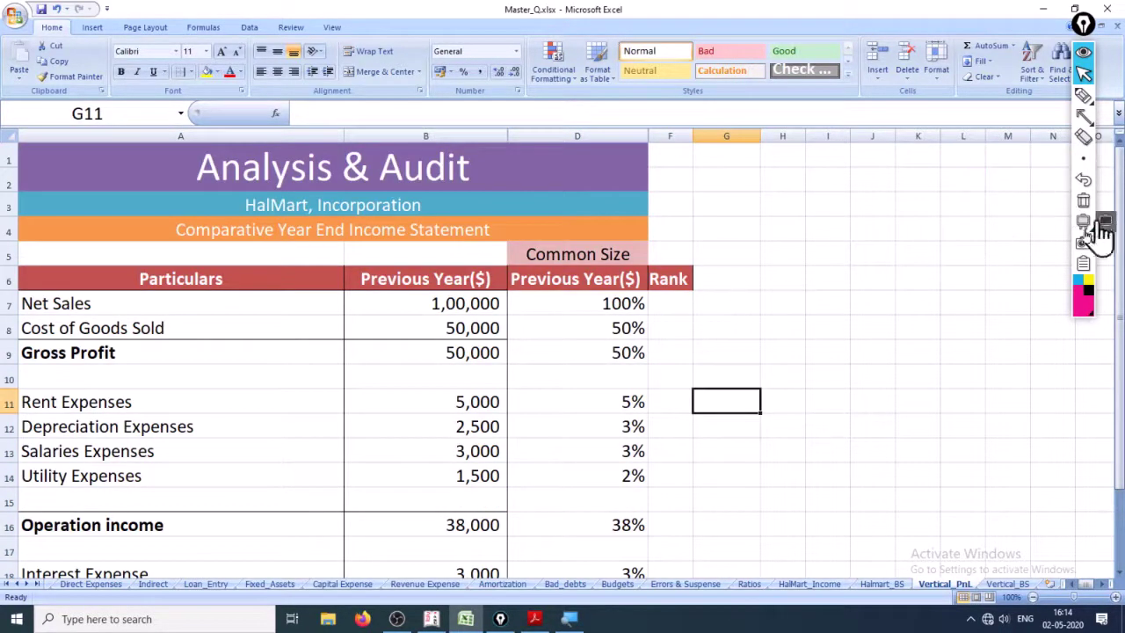
Outline the Depreciation Expenses and Salaries Expenses labels with the annotation pen
scroll(924, 266, down, 2)
scroll(949, 255, up, 1)
click(1085, 117)
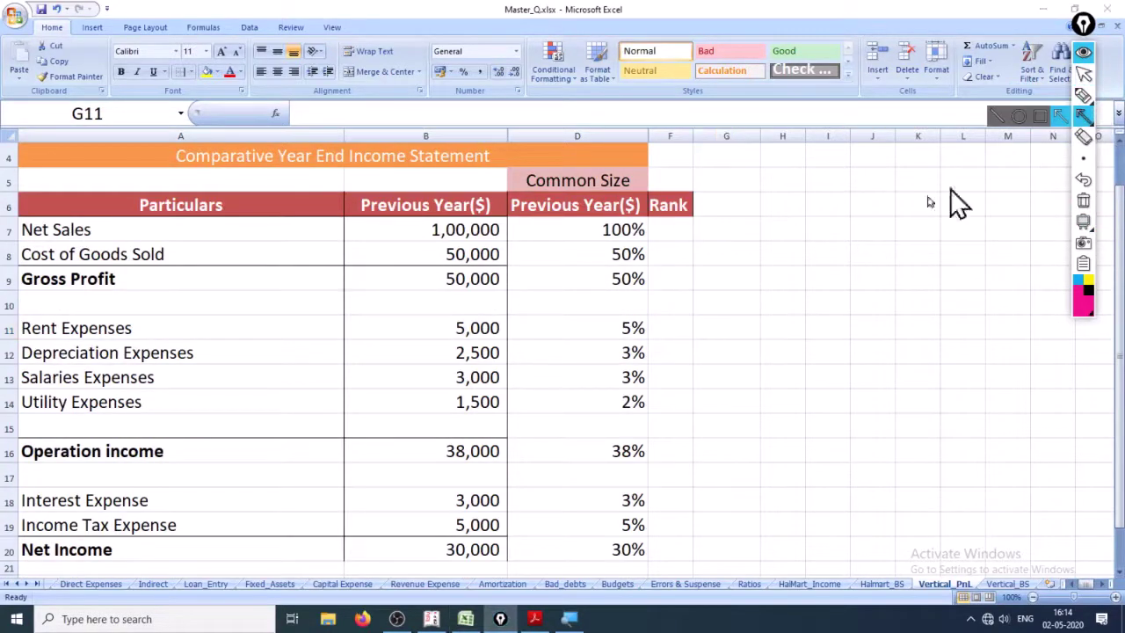
click(1084, 96)
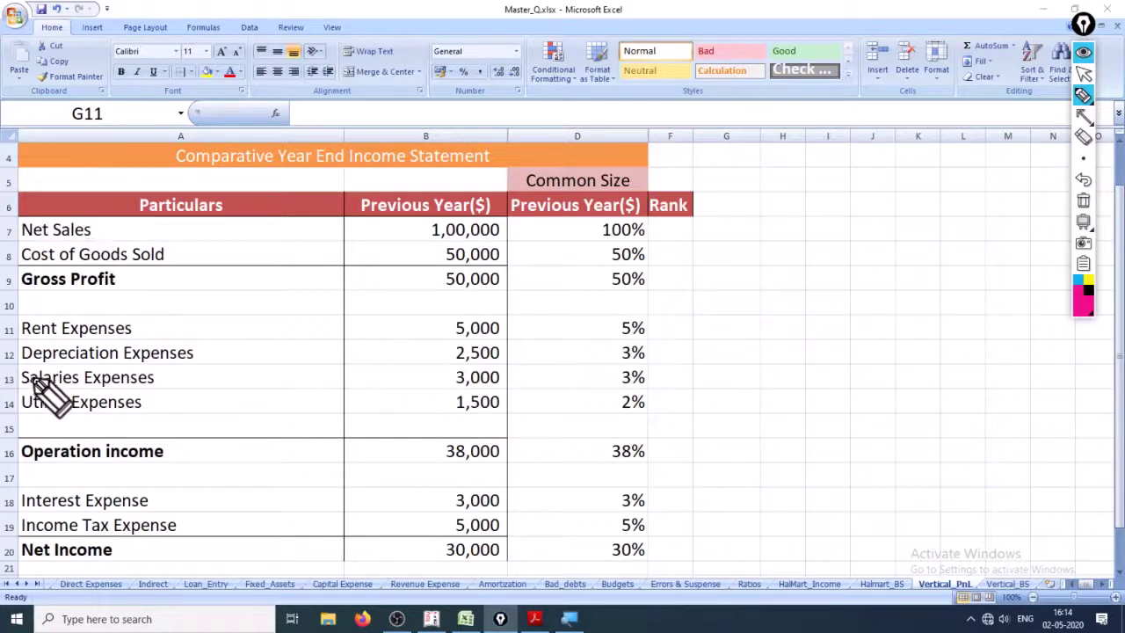
mouse_move(76, 364)
mouse_down()
mouse_move(171, 367)
mouse_move(214, 349)
mouse_move(10, 342)
mouse_move(54, 367)
mouse_up()
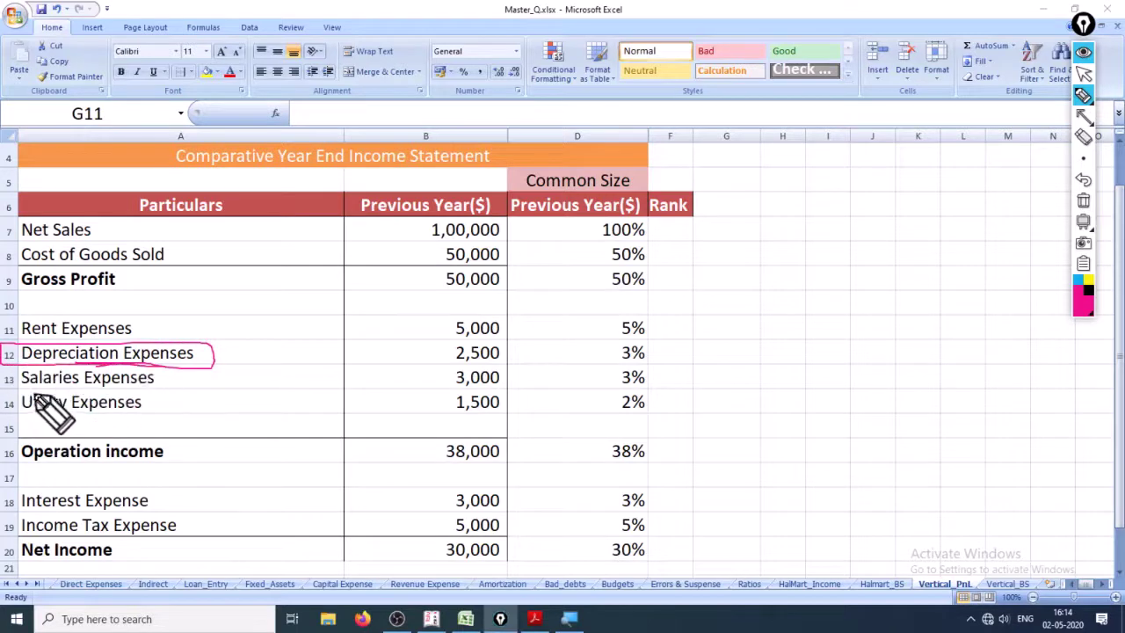
drag(107, 392, 58, 367)
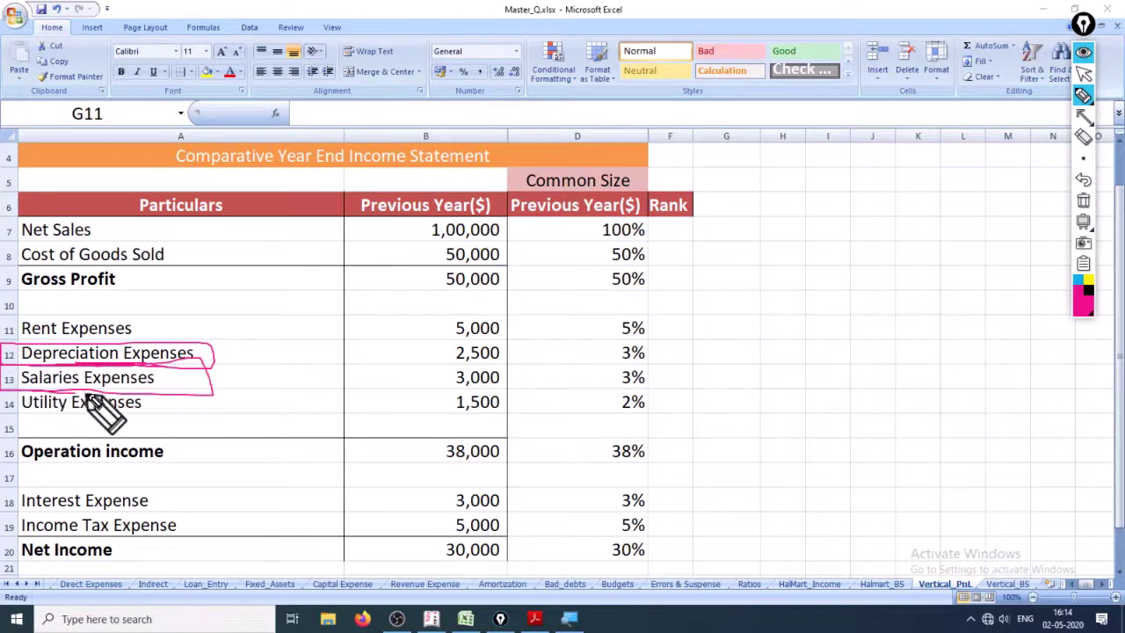
Draw an arrow from Salaries Expenses to its percentage and another from there up to the Rank heading
mouse_move(197, 384)
mouse_down()
mouse_move(557, 382)
mouse_move(588, 369)
mouse_move(568, 393)
mouse_up()
mouse_move(658, 383)
mouse_down()
mouse_move(690, 378)
mouse_move(704, 304)
mouse_move(669, 235)
mouse_move(666, 254)
mouse_move(663, 234)
mouse_move(679, 239)
mouse_up()
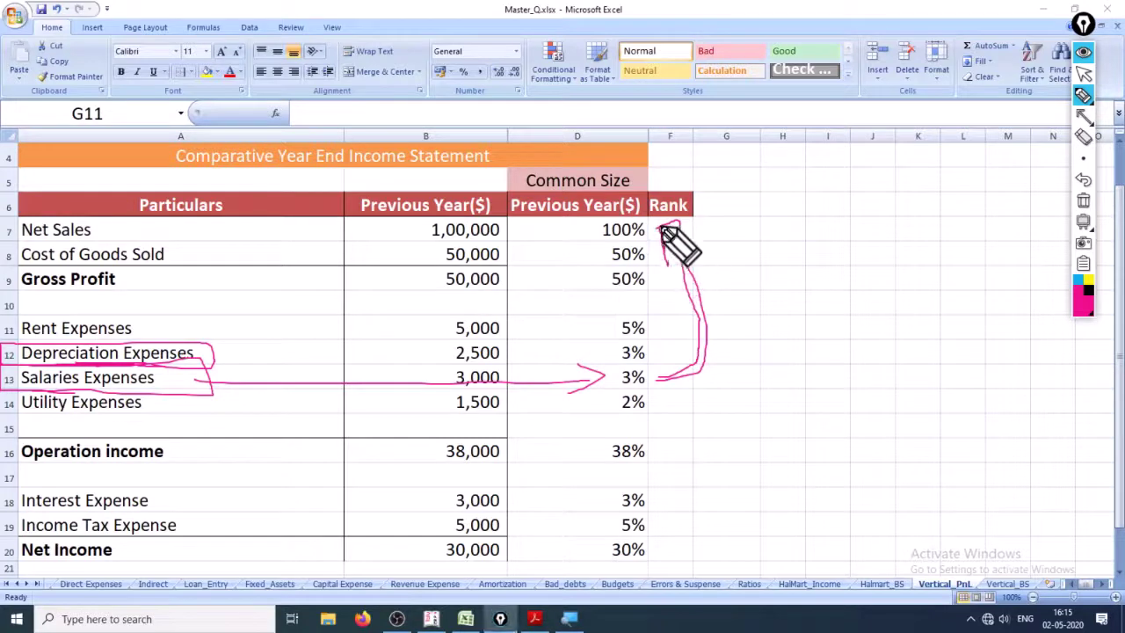
mouse_move(666, 231)
mouse_down()
mouse_move(663, 219)
mouse_move(694, 219)
mouse_up()
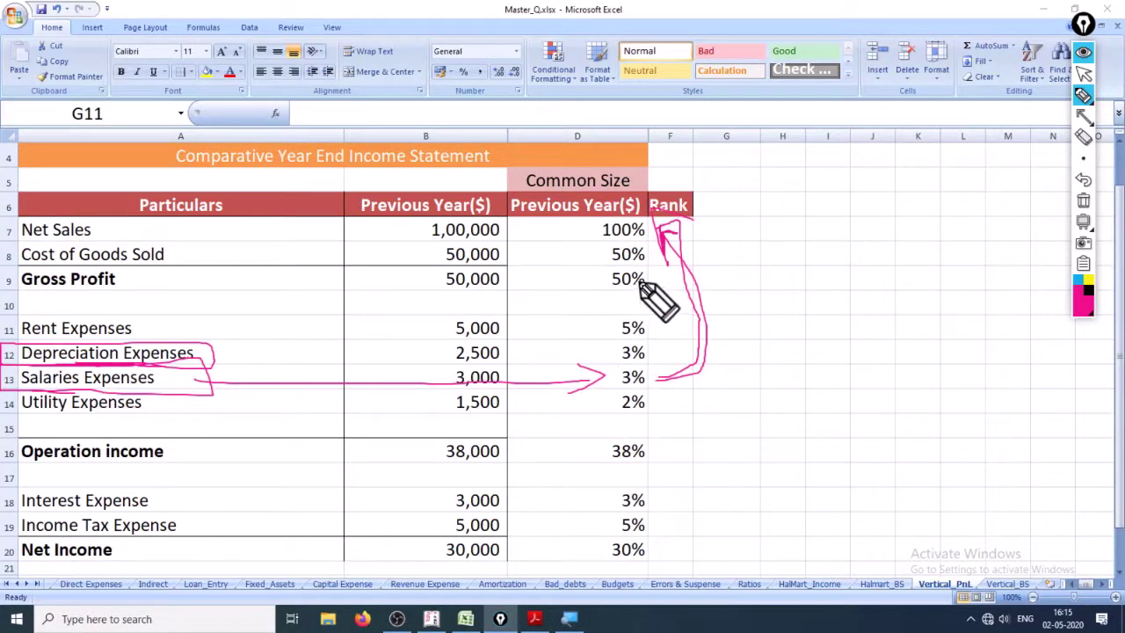
Mark the Cost of Goods Sold label and box its percentage, clear all annotations and leave pen mode
mouse_move(655, 249)
mouse_down()
mouse_move(598, 272)
mouse_move(638, 236)
mouse_up()
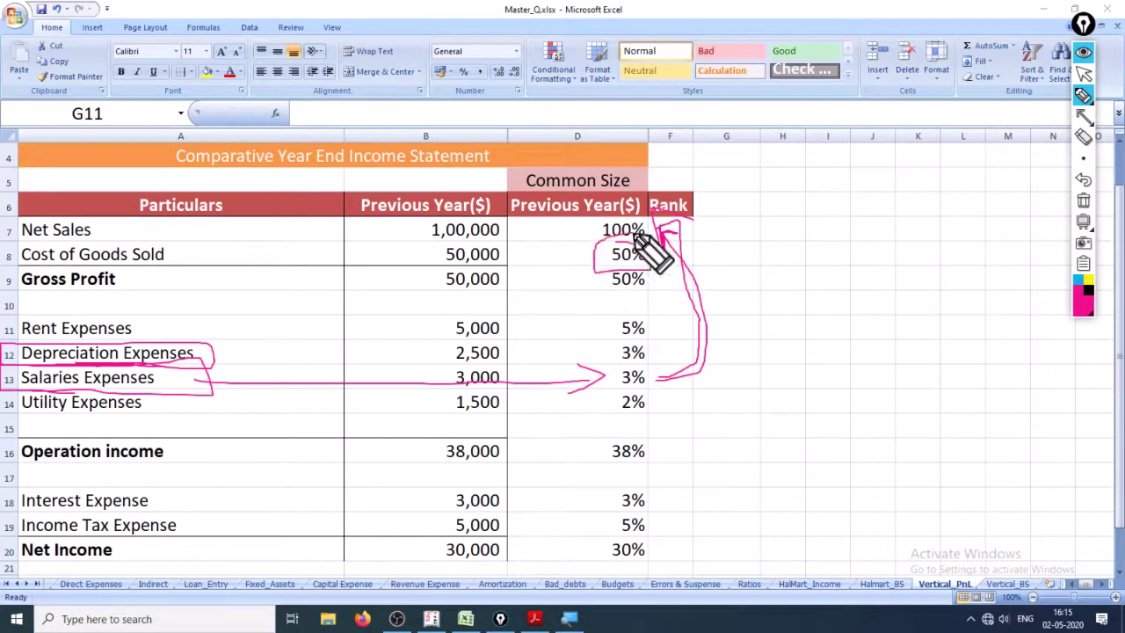
drag(269, 263, 273, 297)
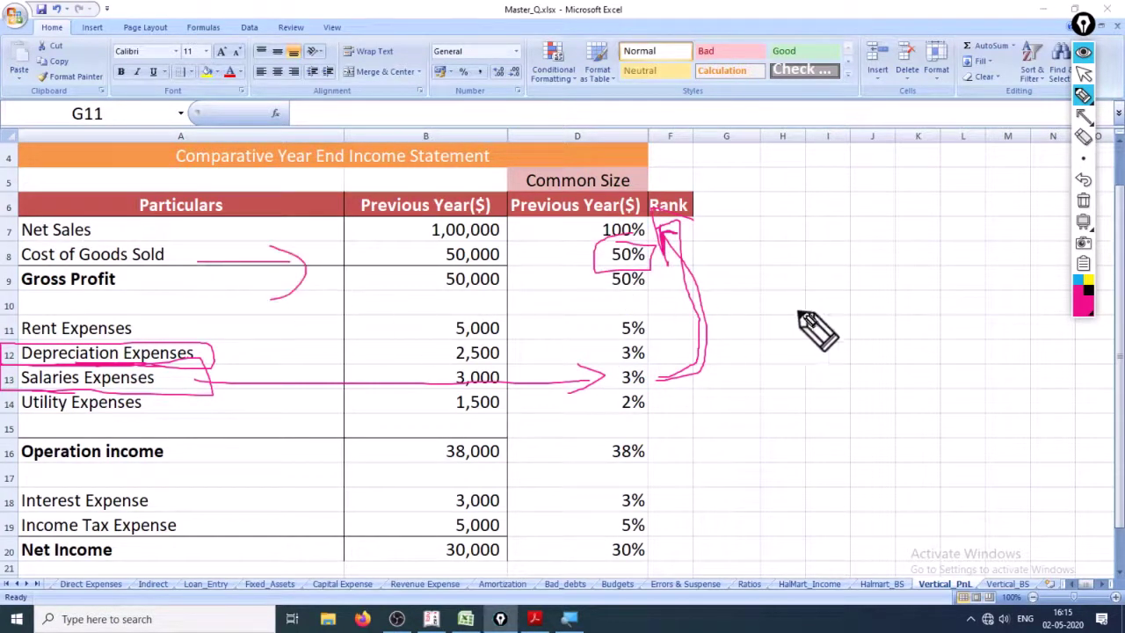
key(ctrl+shift+Delete)
key(ctrl+shift+1)
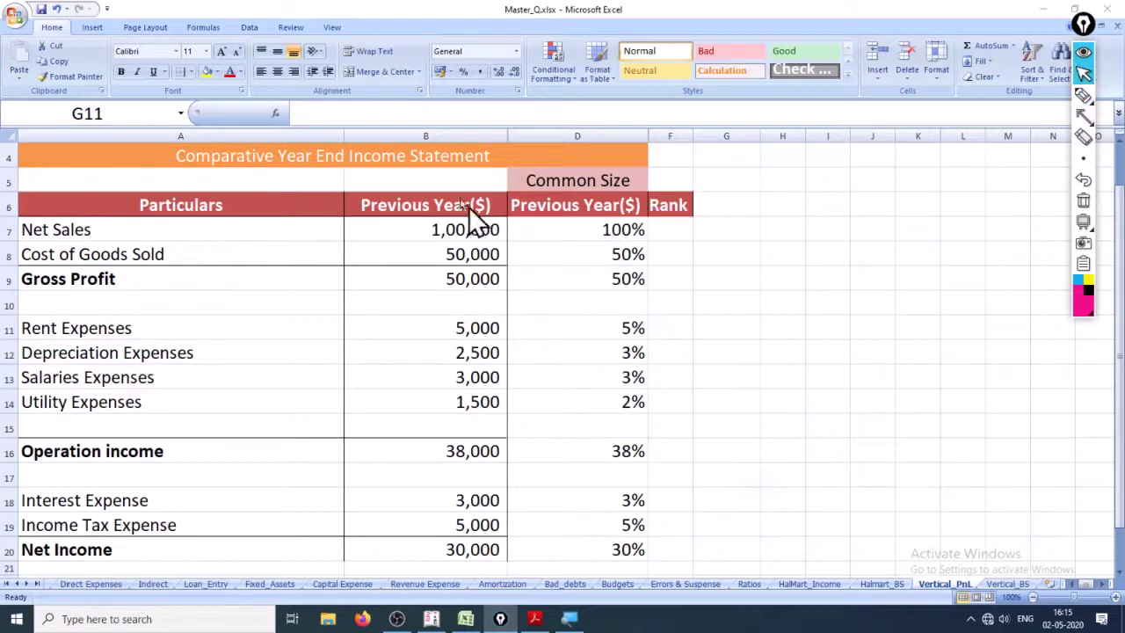
Unhide the Current Year columns C and E in the comparative income statement
click(507, 137)
click(339, 129)
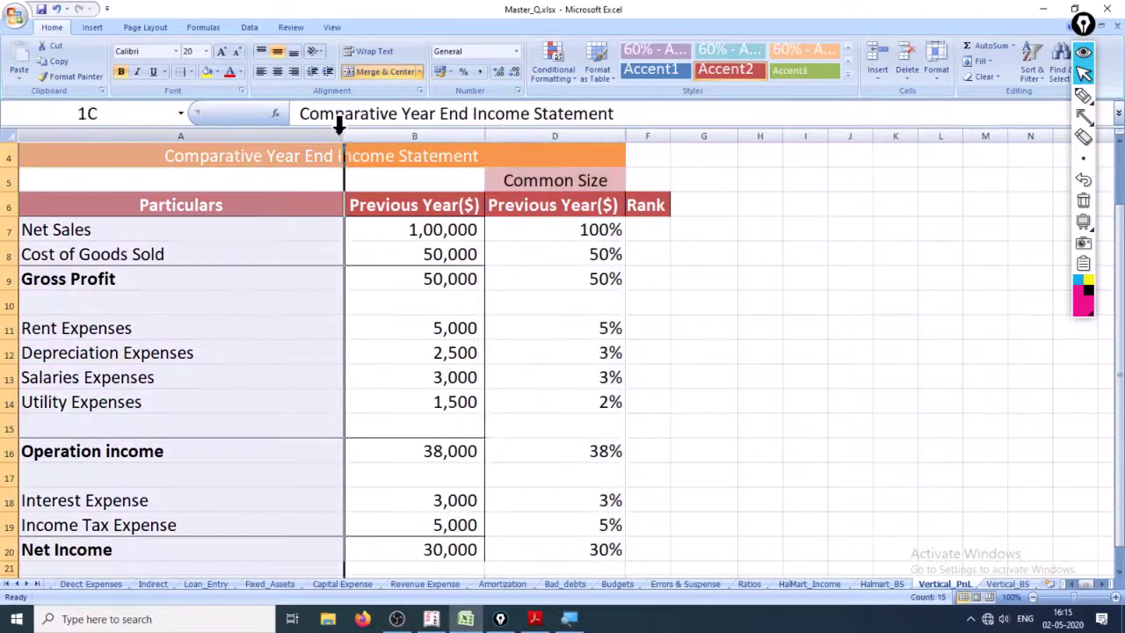
drag(340, 129, 704, 137)
right_click(515, 133)
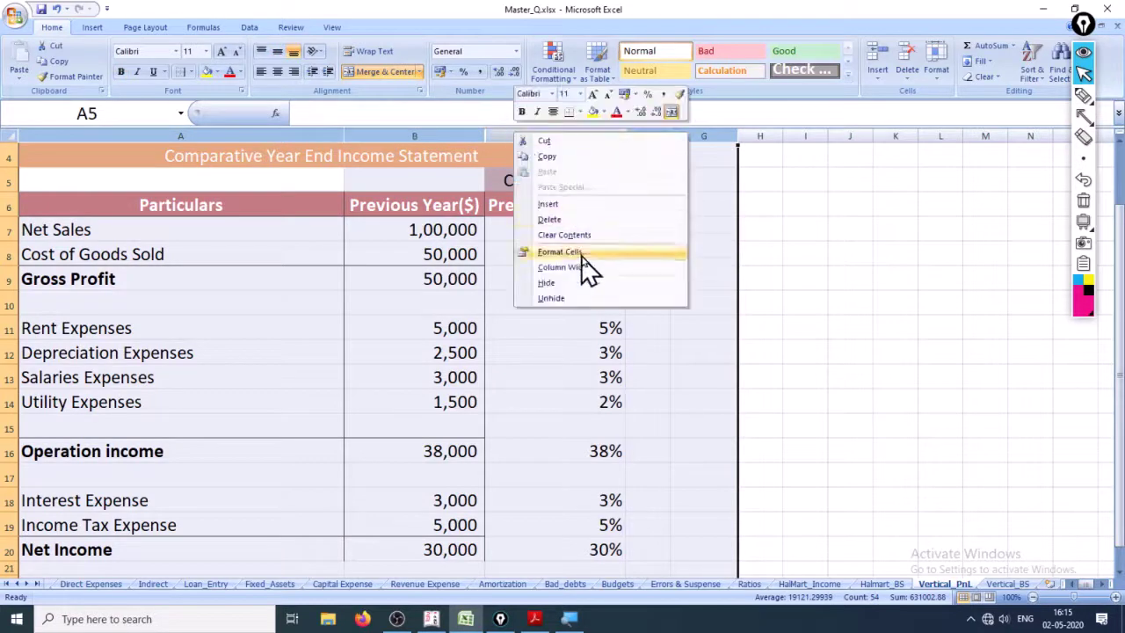
click(563, 298)
click(690, 325)
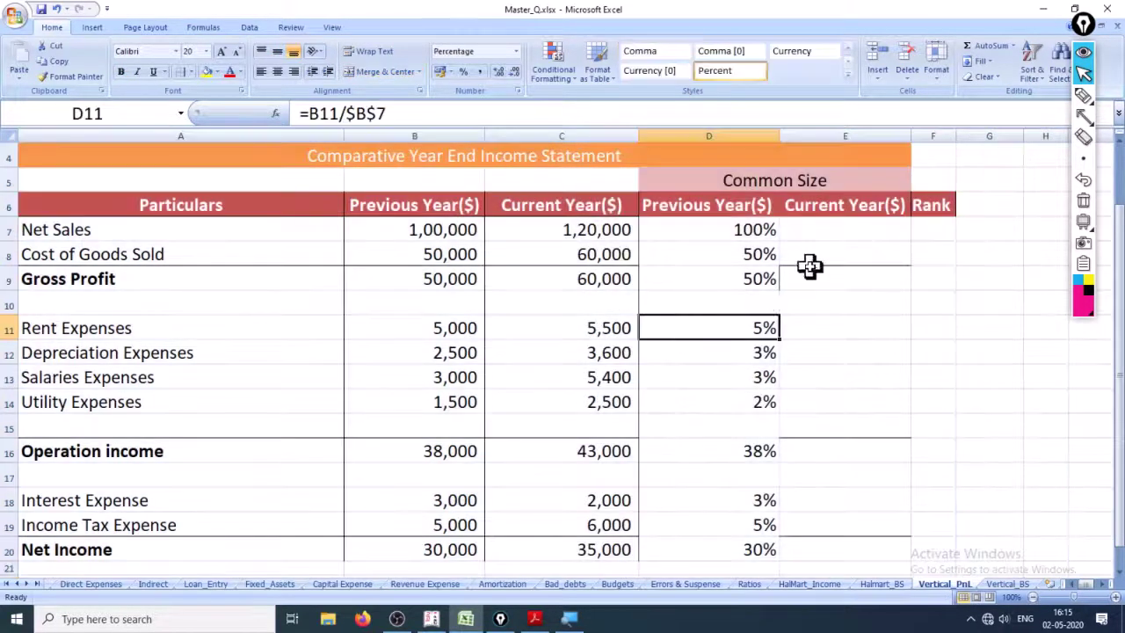
Hide the two Previous Year columns, B and D
click(460, 134)
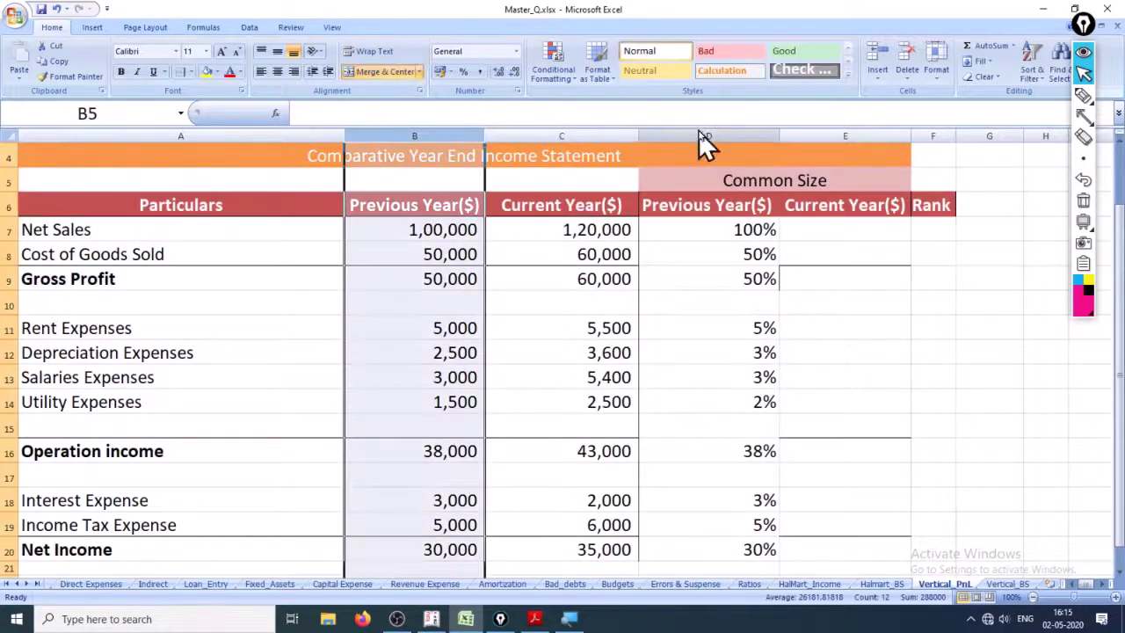
click(703, 138)
right_click(699, 151)
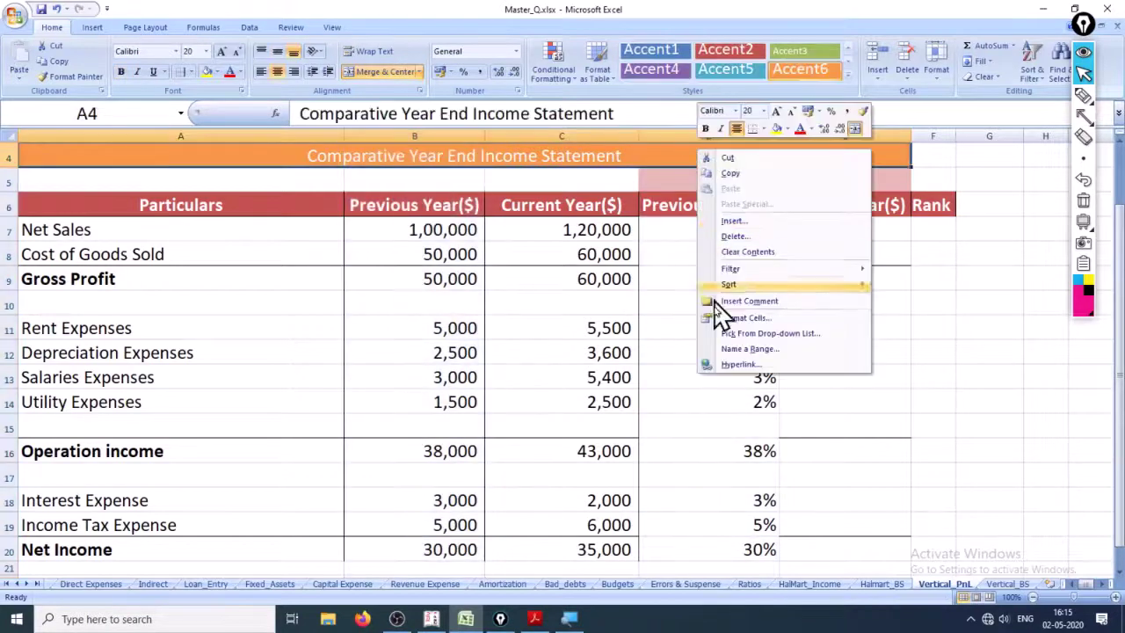
key(Escape)
click(440, 136)
ctrl+click(713, 139)
right_click(713, 139)
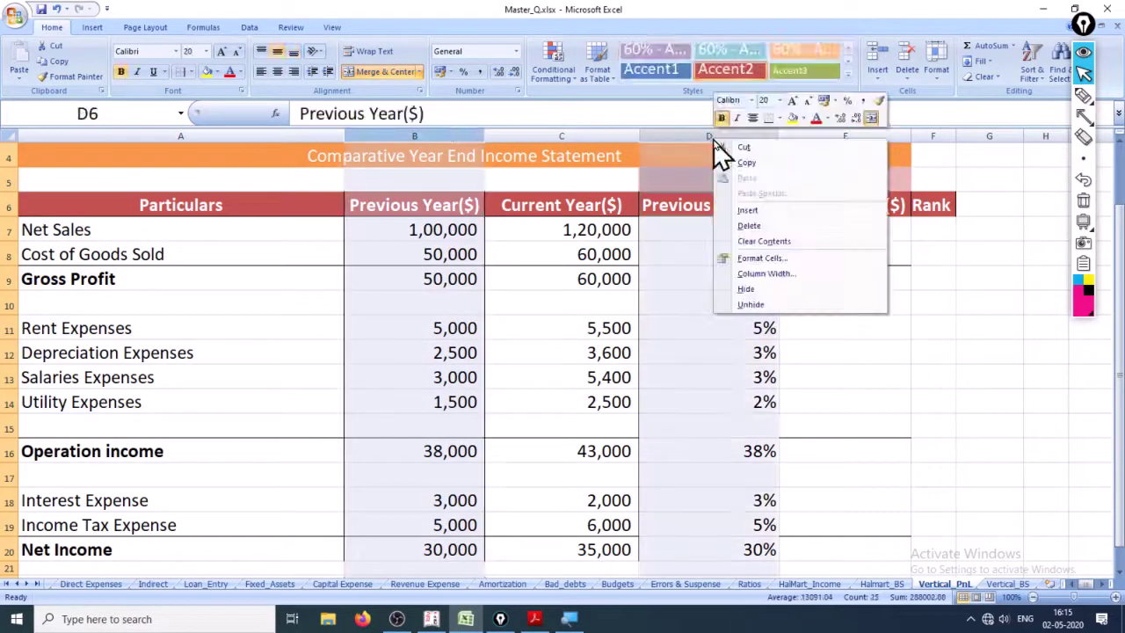
click(767, 288)
Enter the formula =C7/$C$7 in E7 for the current year's Net Sales common-size percentage
click(565, 232)
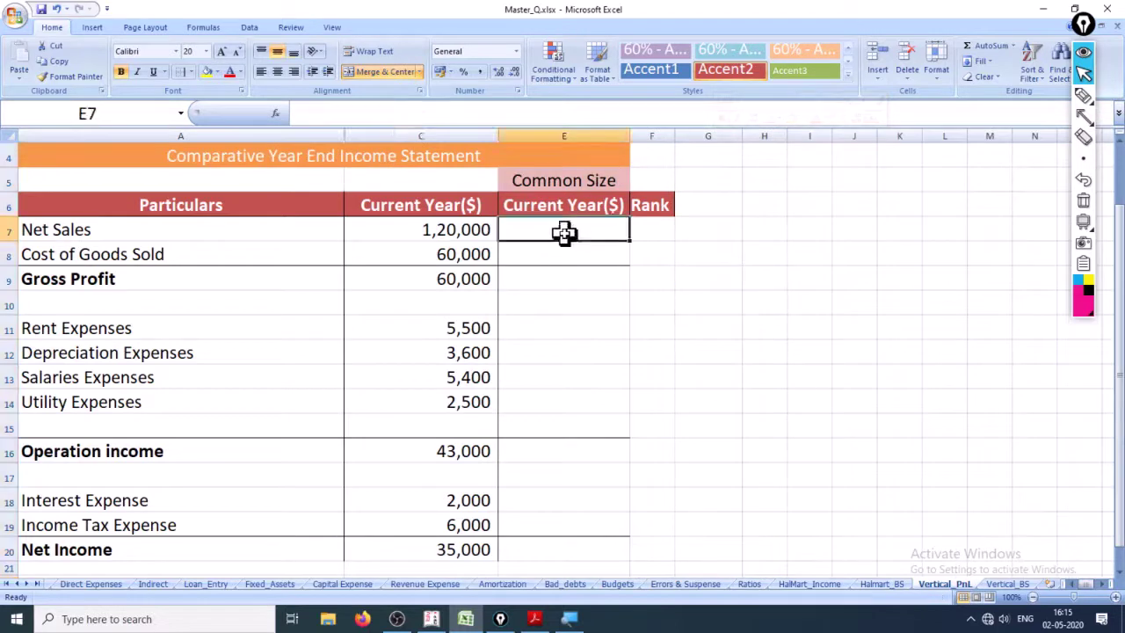
text(=)
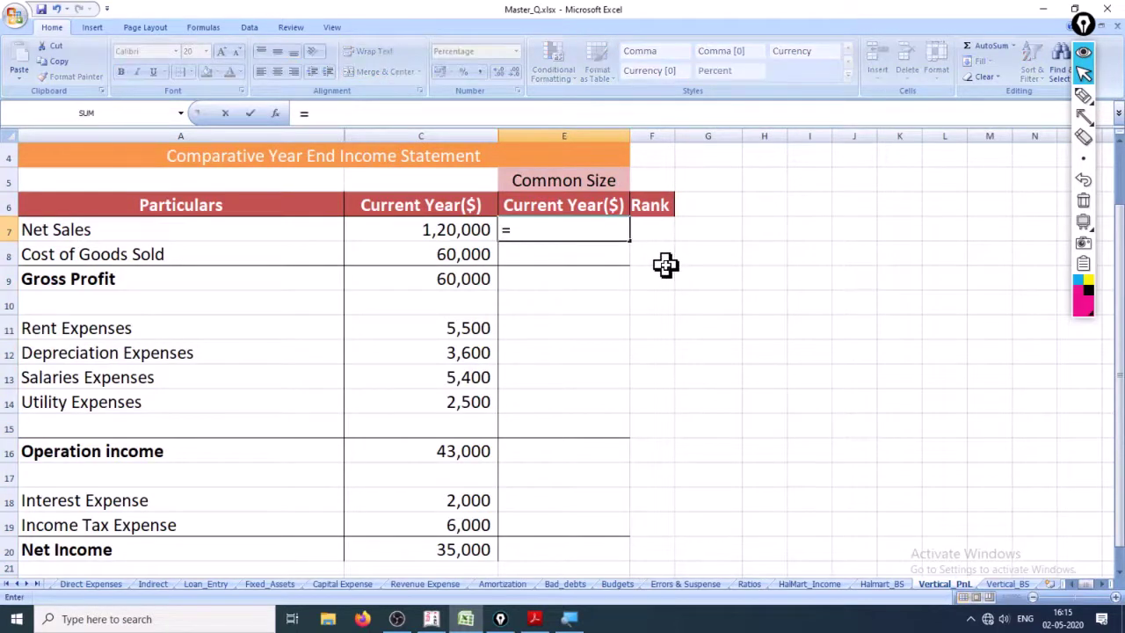
key(Left)
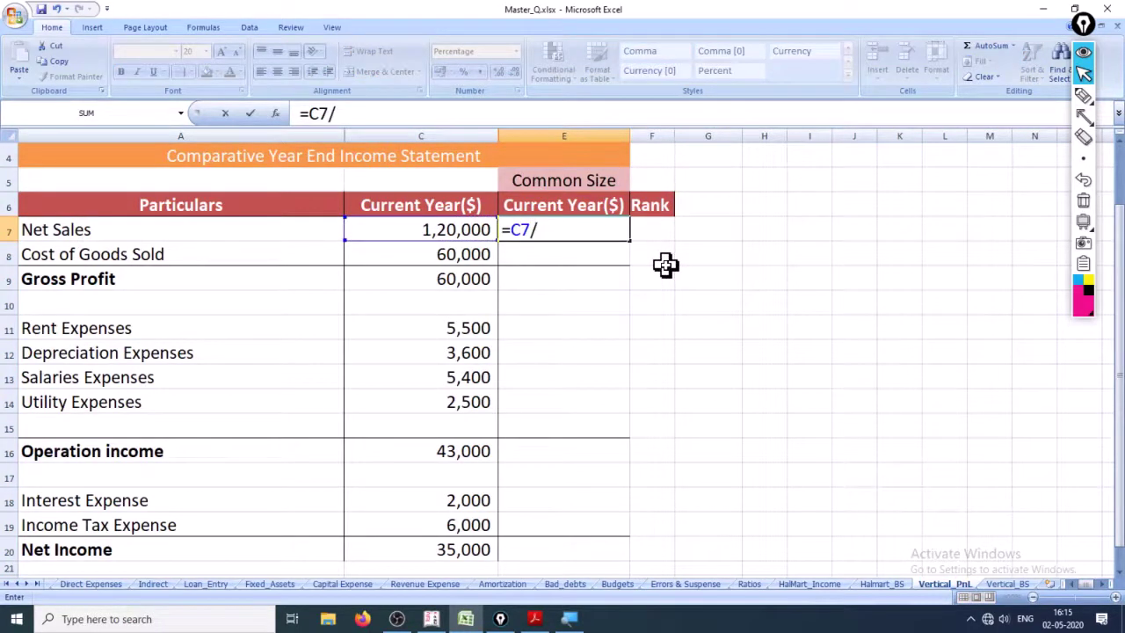
text(/)
click(439, 220)
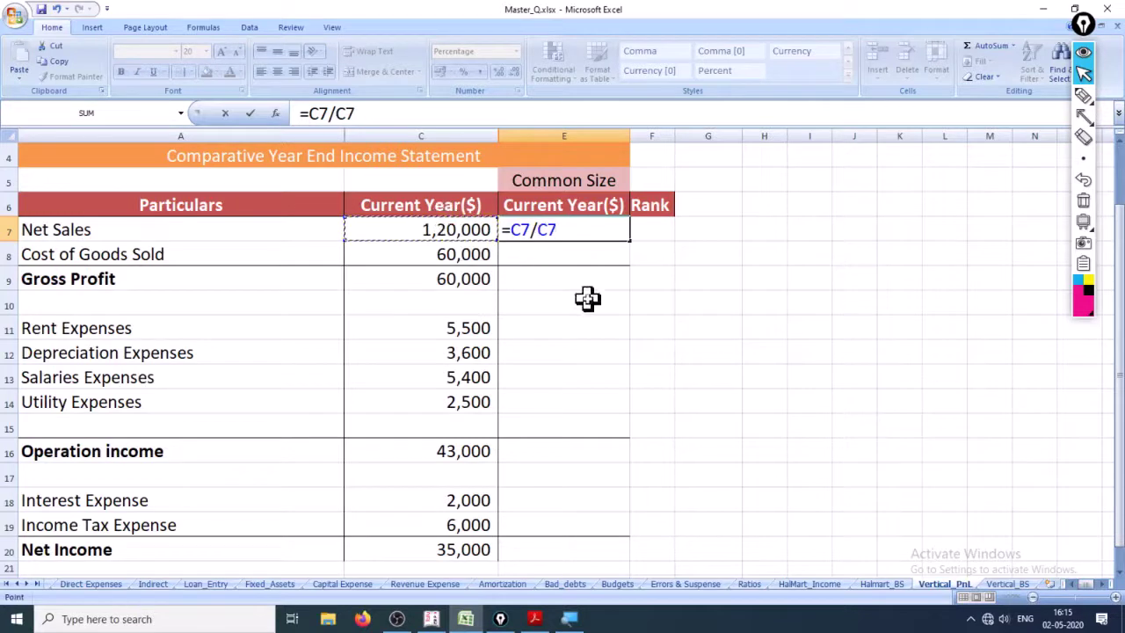
key(F4)
key(ctrl+Return)
Copy the E7 percentage formula to Cost of Goods Sold and Gross Profit in E8:E9
key(ctrl+c)
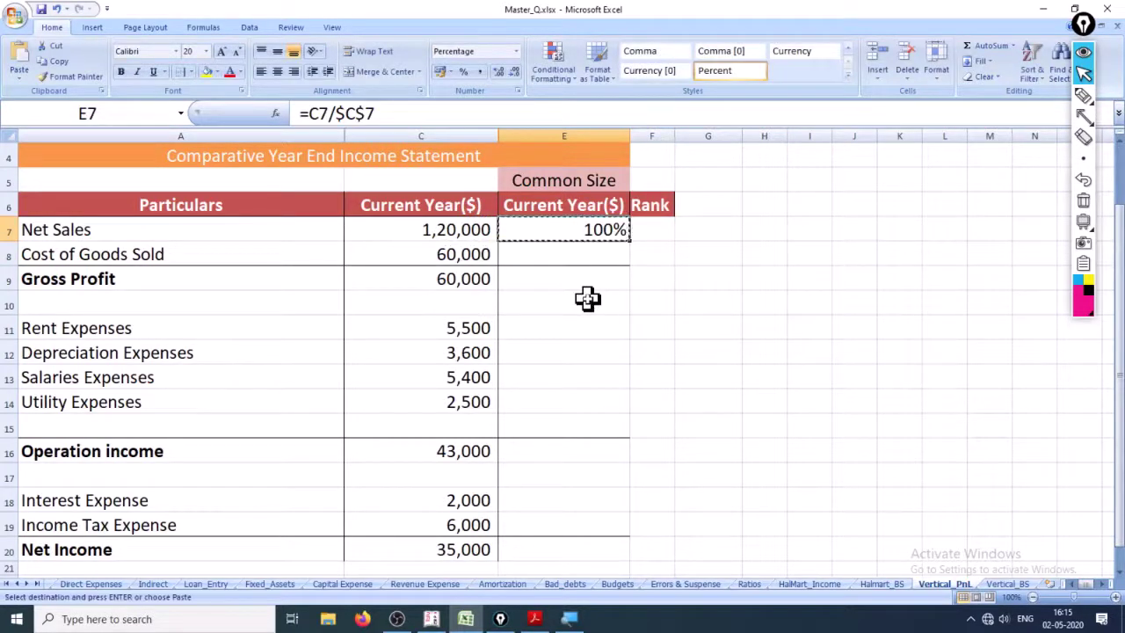
key(Down)
key(shift+Down)
key(ctrl+v)
key(Down)
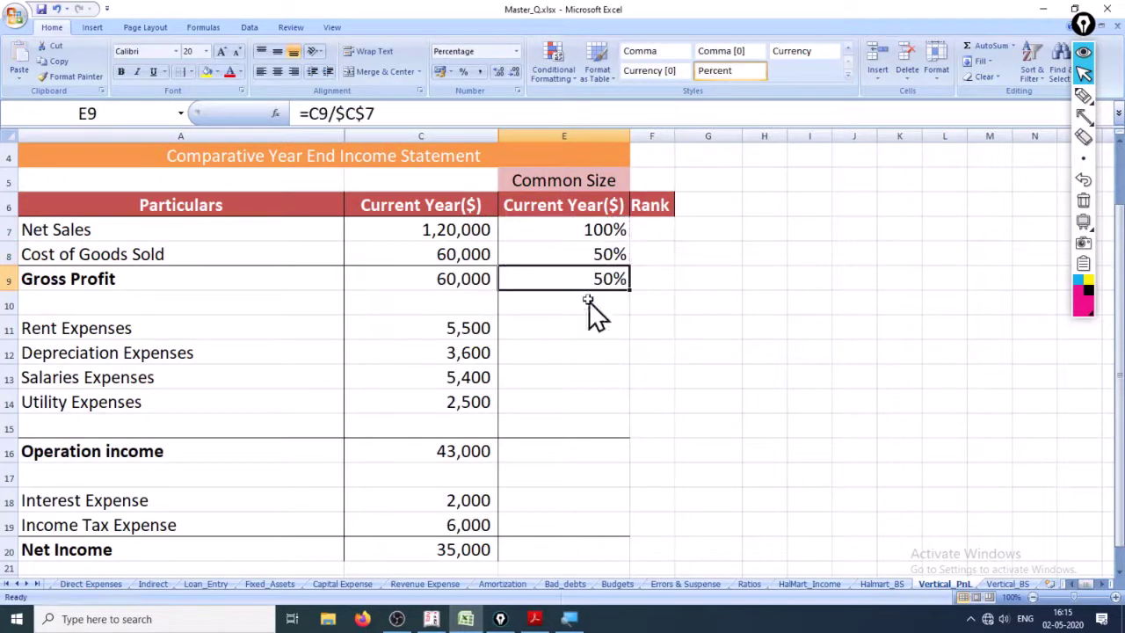
Copy the Gross Profit percentage formula to the Rent through Utility Expenses rows in E11:E14
key(ctrl+c)
key(Down)
key(Down)
key(shift+Down)
key(shift+Down)
key(shift+Down)
key(ctrl+v)
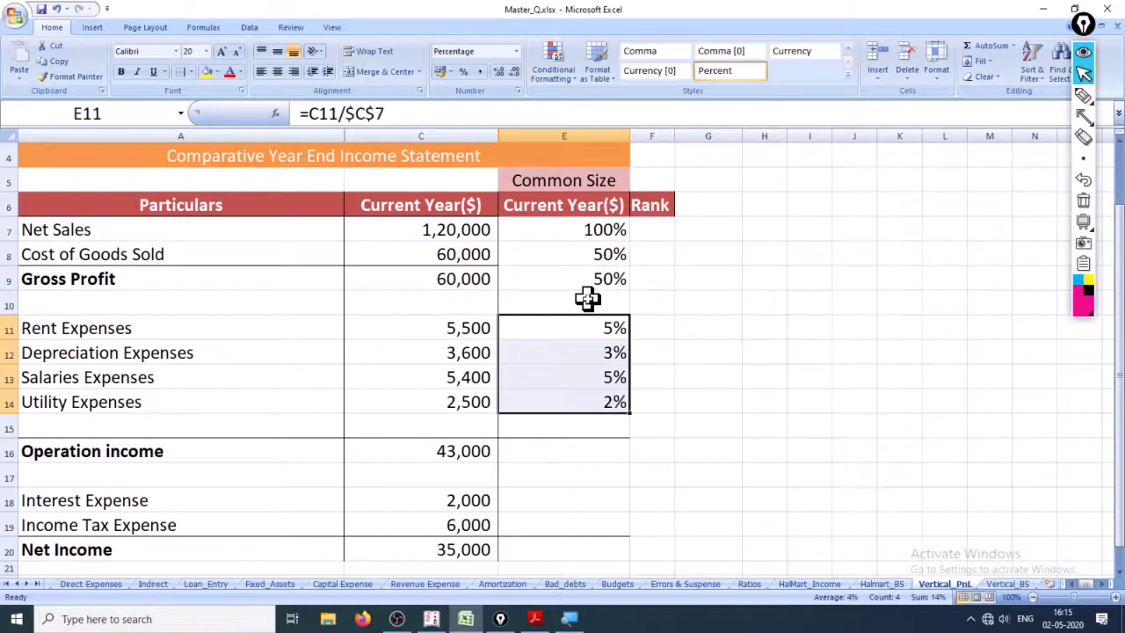
key(Escape)
Copy the Utility Expenses percentage formula to E16:E20, from Operation income to Net Income, and return to E7
key(ctrl+Down)
key(ctrl+c)
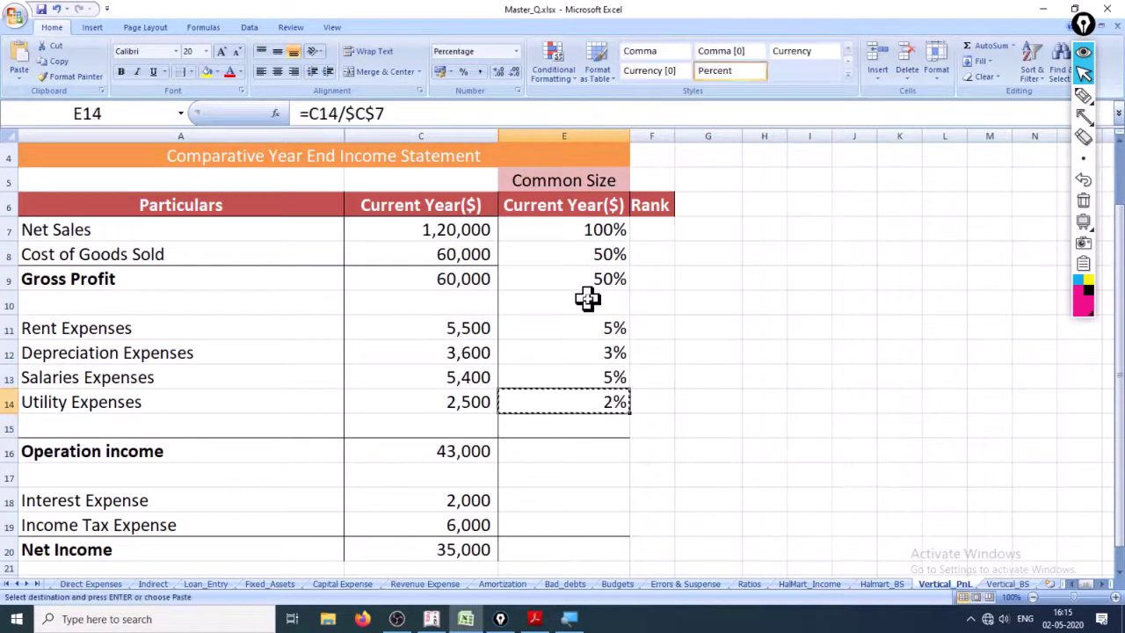
key(Down)
key(Down)
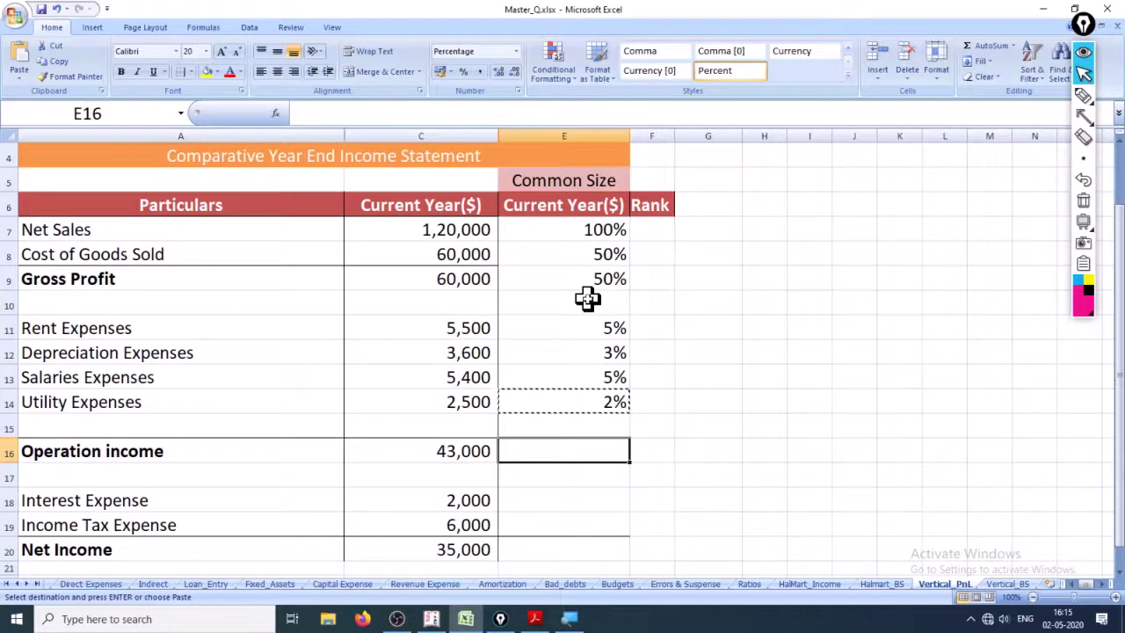
key(shift+Down)
key(shift+Down)
key(shift+Down)
key(shift+Down)
key(ctrl+v)
key(Escape)
key(Up)
key(Up)
key(Up)
key(Up)
key(Up)
key(Up)
key(Up)
key(Up)
key(Up)
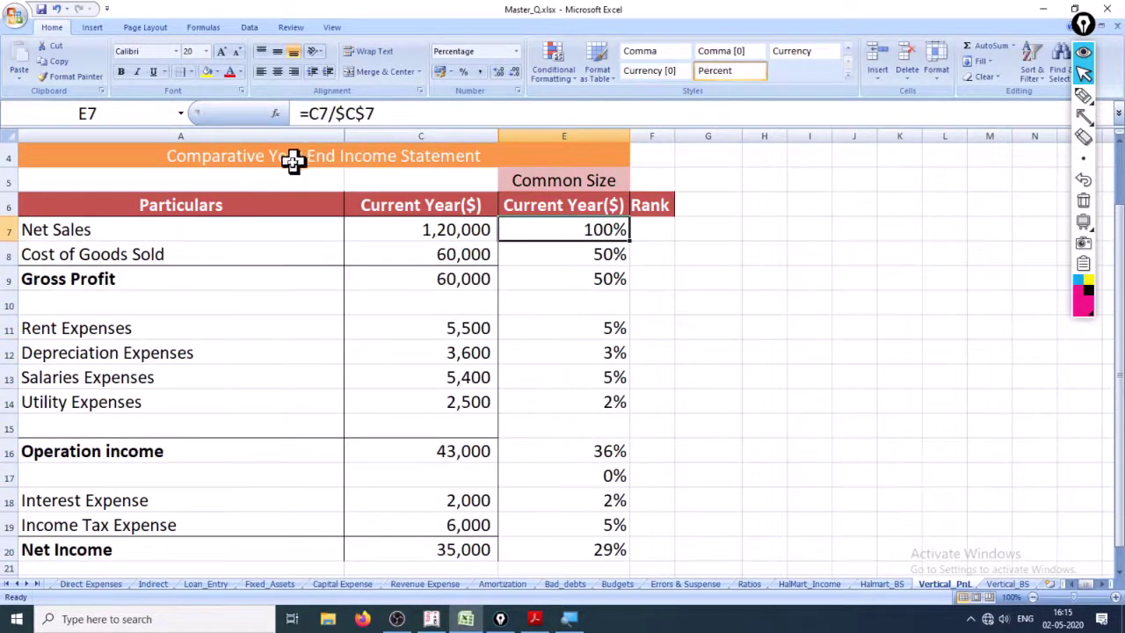
Unhide the Previous Year columns B and D so both years show side by side
drag(317, 135, 595, 147)
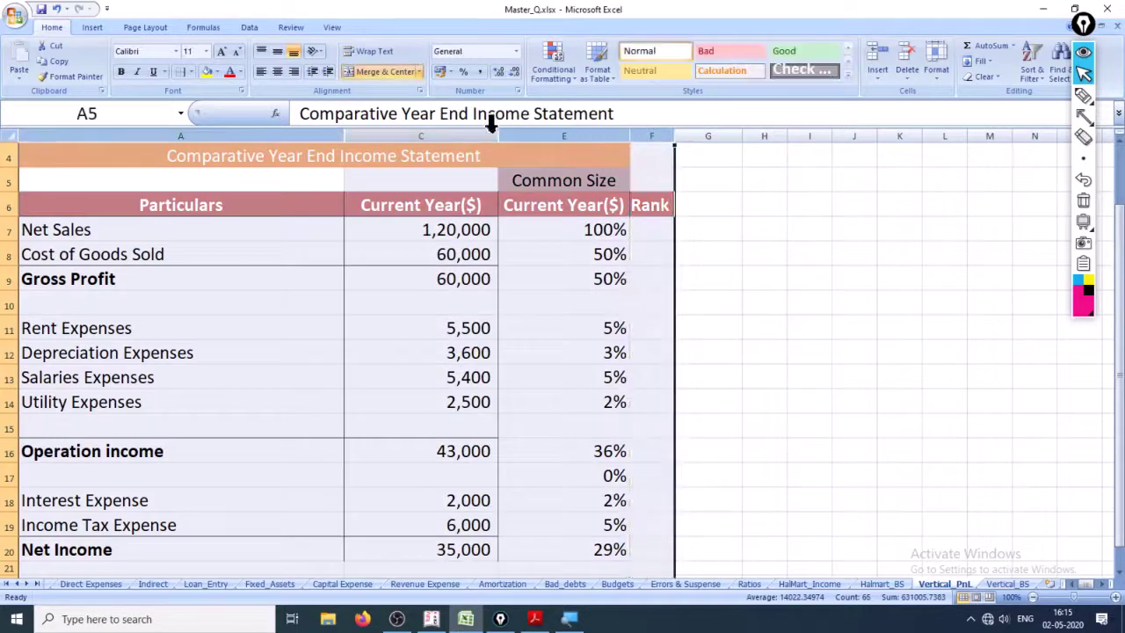
right_click(423, 136)
click(496, 303)
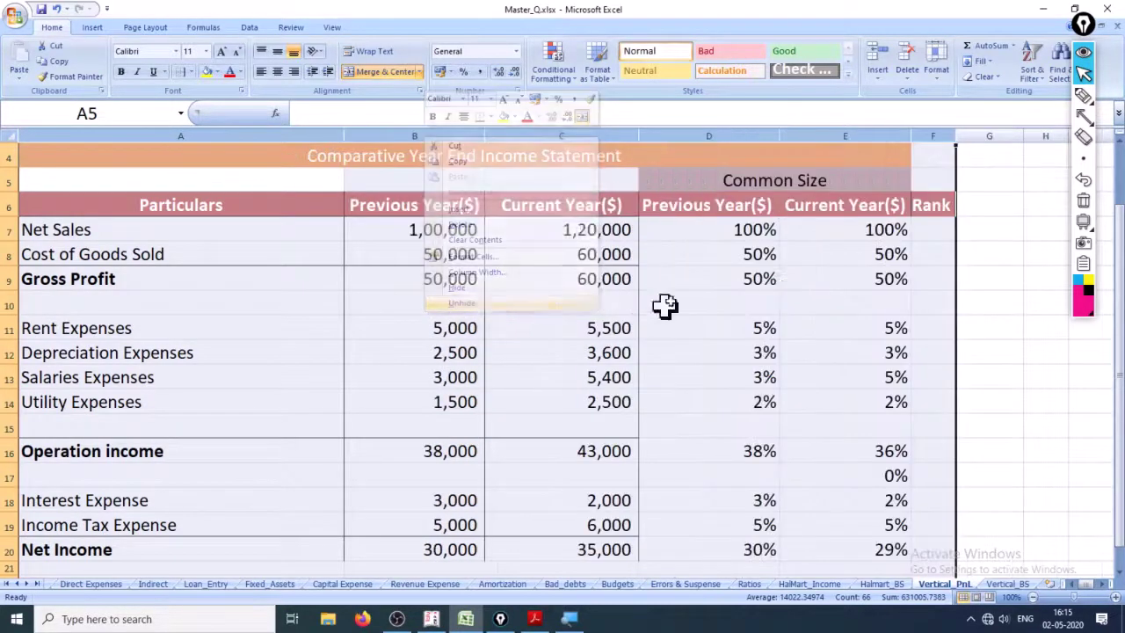
click(892, 305)
Replace the Rank heading in F6 with Diff
click(936, 205)
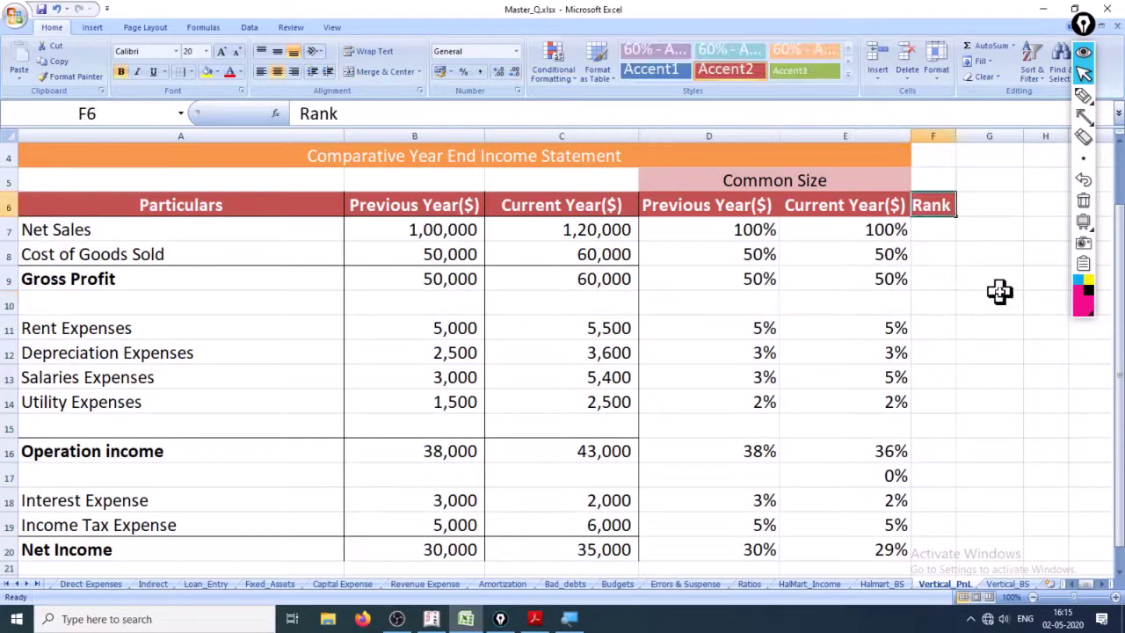
text(Diff)
key(Return)
key(Up)
key(Right)
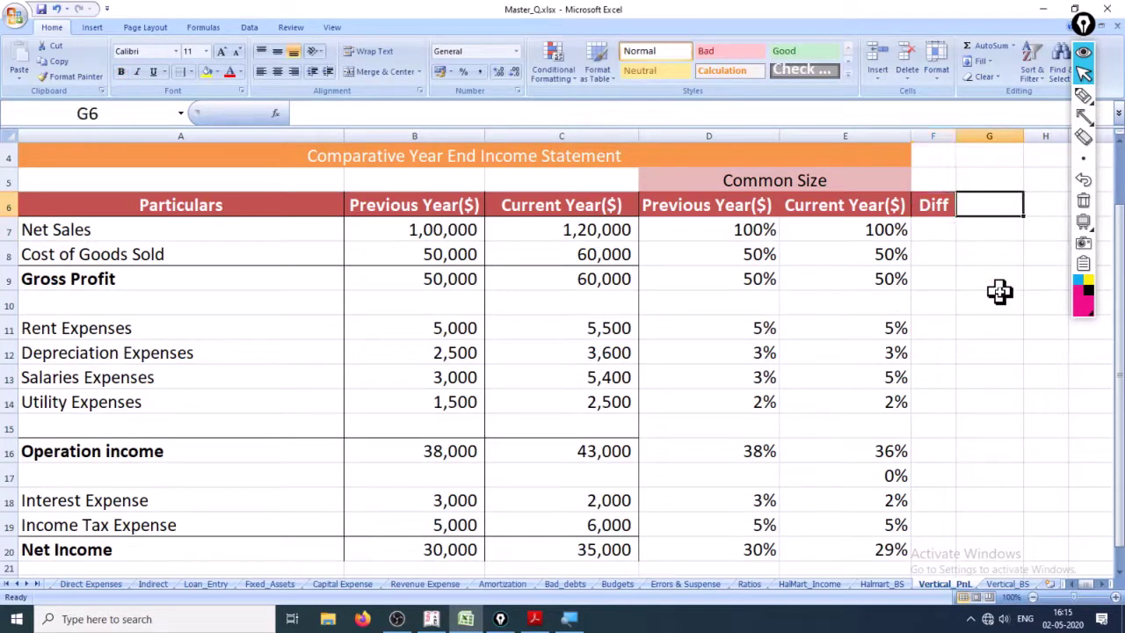
Enter the heading Rank in G6 and copy the Diff heading's formatting onto it
text(Rank)
key(Return)
key(Up)
key(Left)
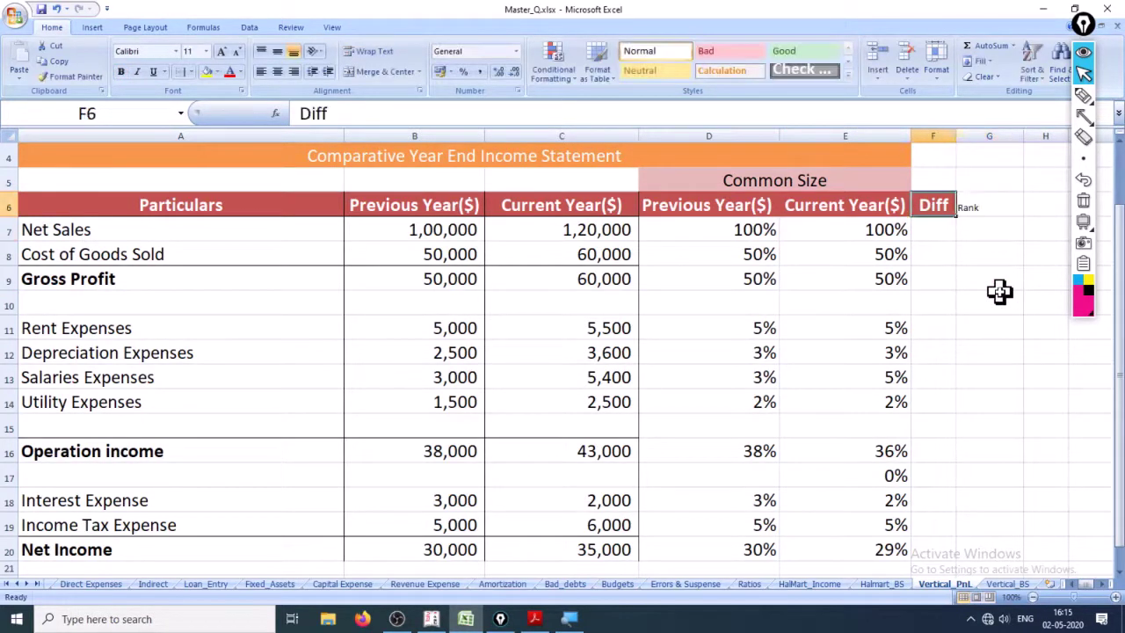
click(89, 76)
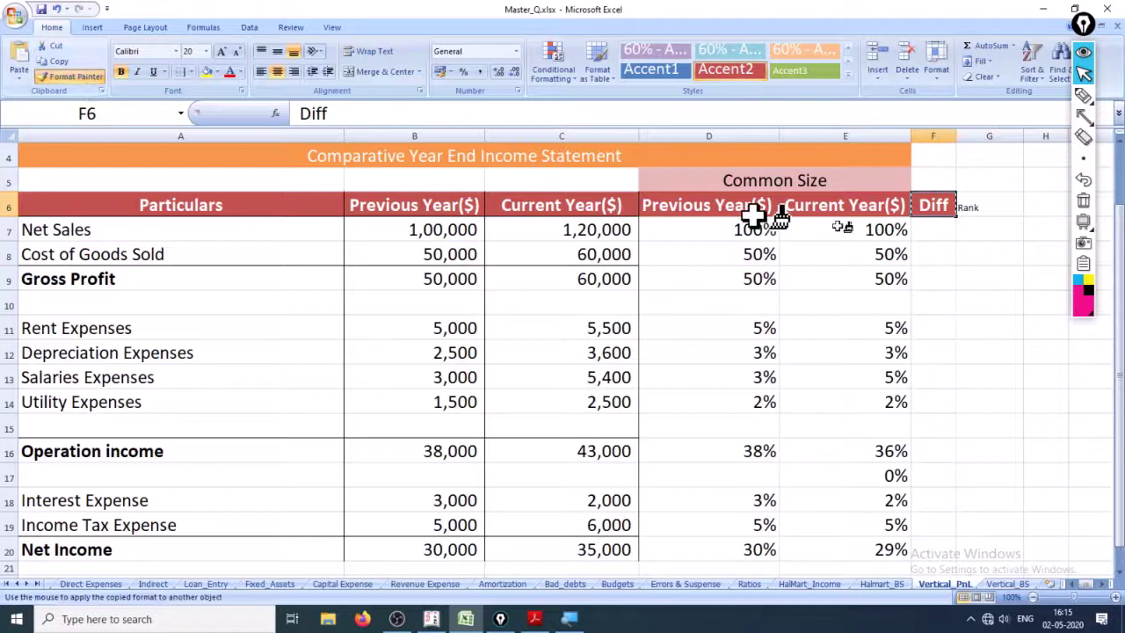
click(987, 205)
click(979, 274)
Enter the formula +E7-D7 in F7 for the Net Sales difference, at font size 20
click(939, 230)
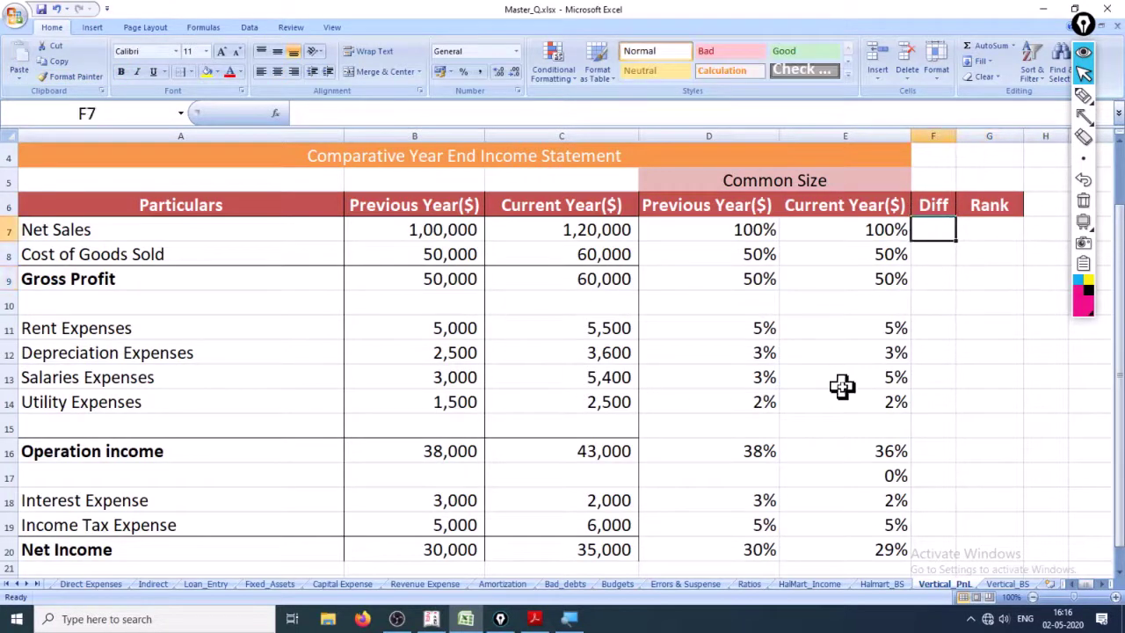
text(+)
key(Left)
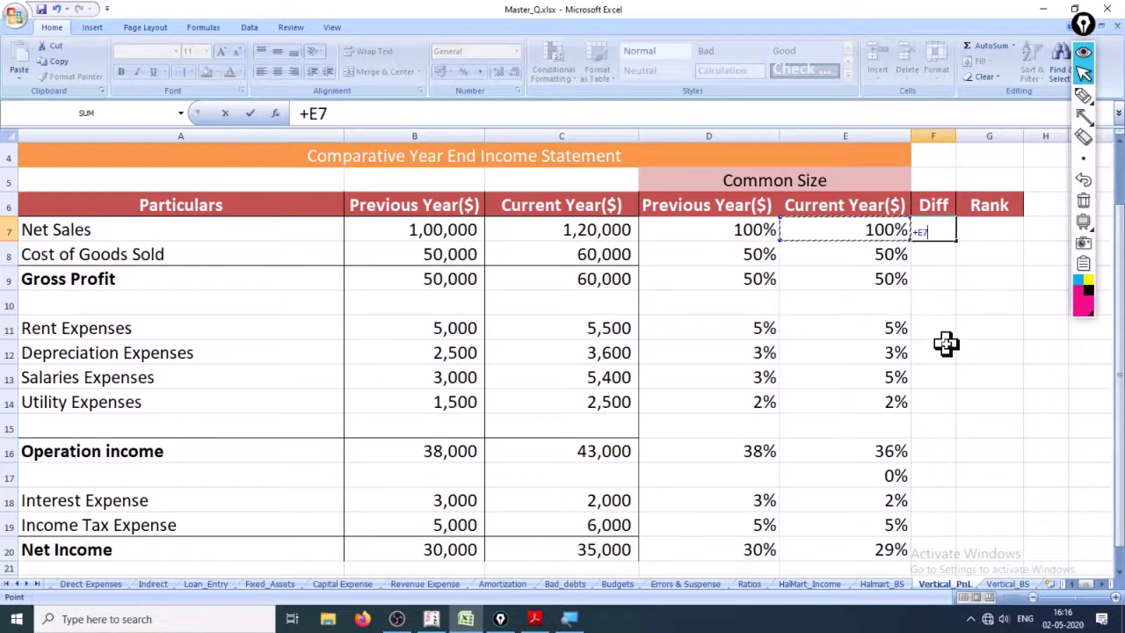
text(-)
key(Left)
key(Left)
key(Return)
key(Up)
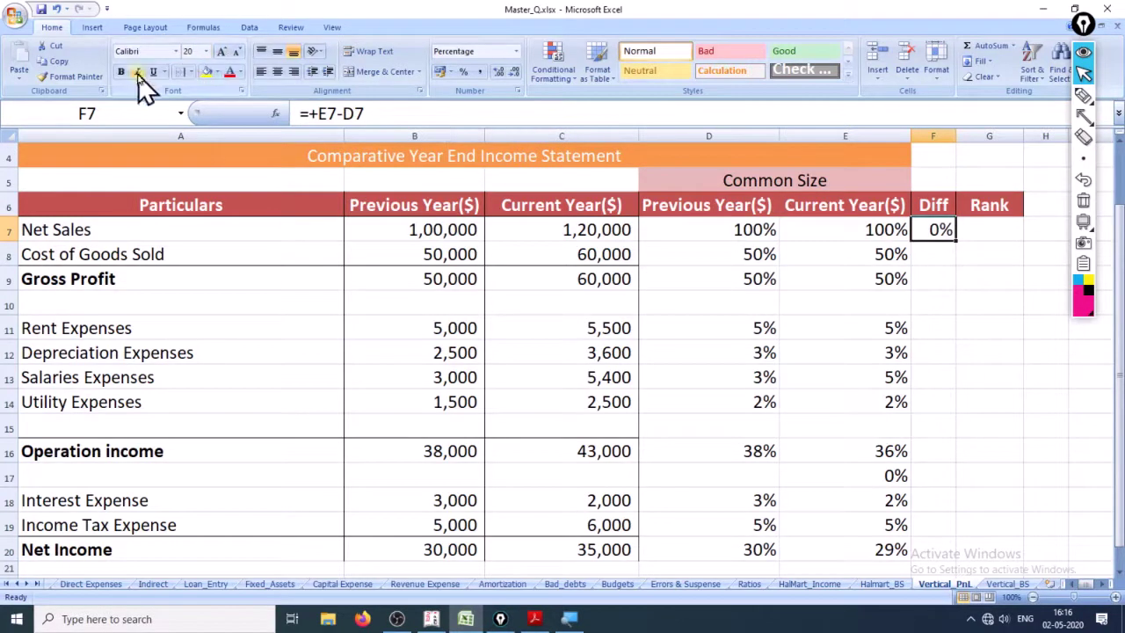
Copy the F7 difference formula down to F8:F20, through the Net Income row
key(ctrl+c)
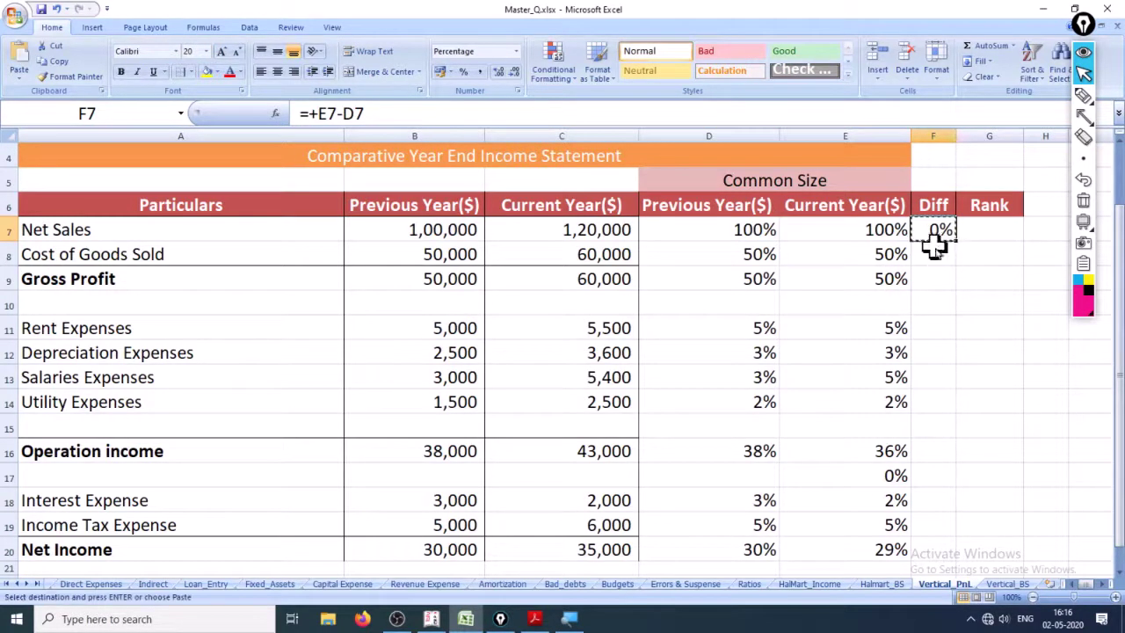
drag(934, 248, 934, 525)
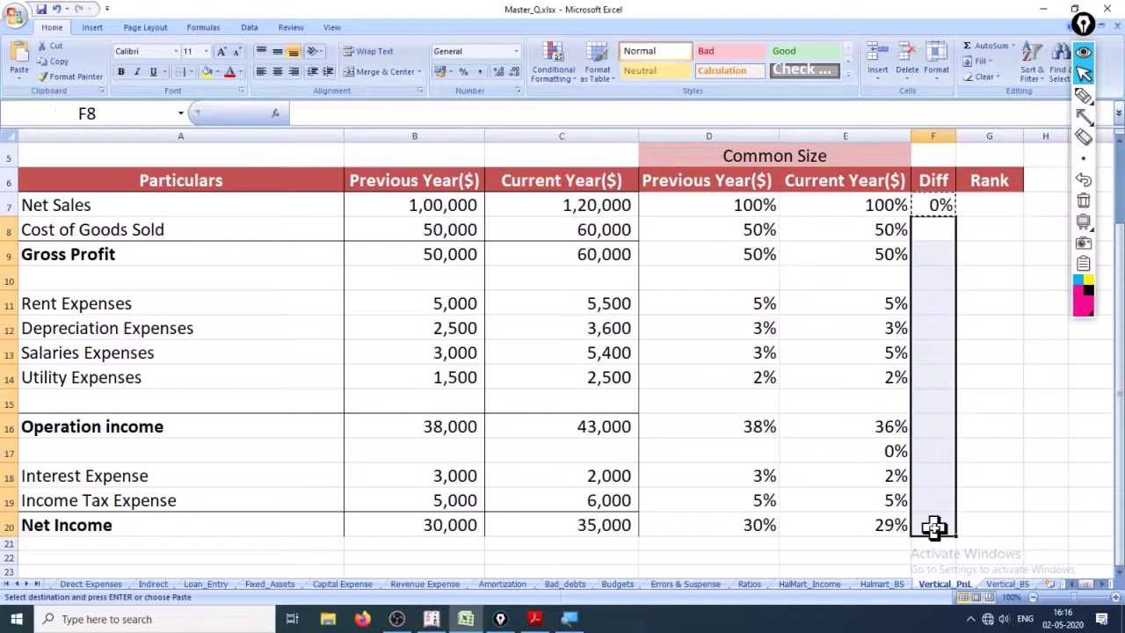
key(Return)
click(1018, 409)
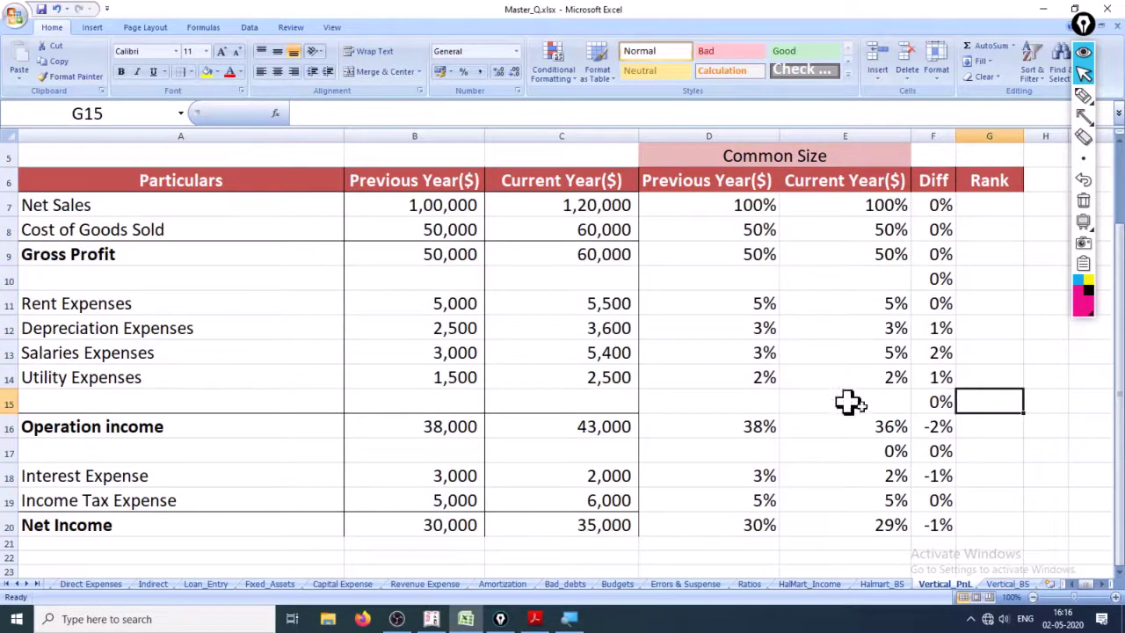
Compare the Operation income percentages in D16 and E16 with their difference, and inspect the Depreciation Expenses difference formula in F12
click(760, 422)
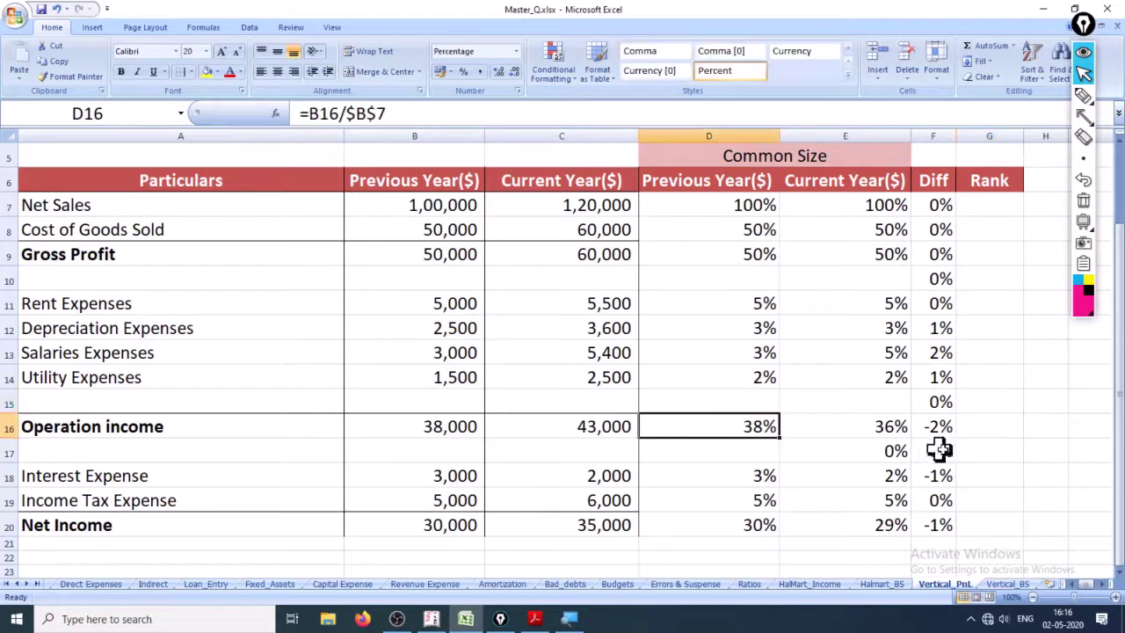
click(938, 427)
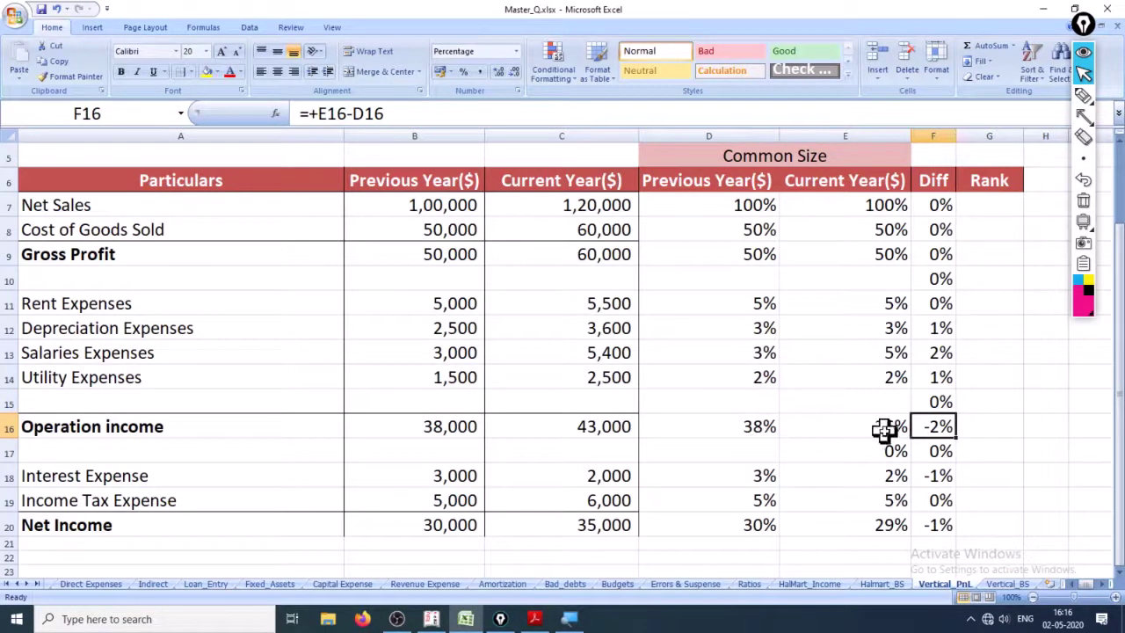
click(768, 438)
click(870, 427)
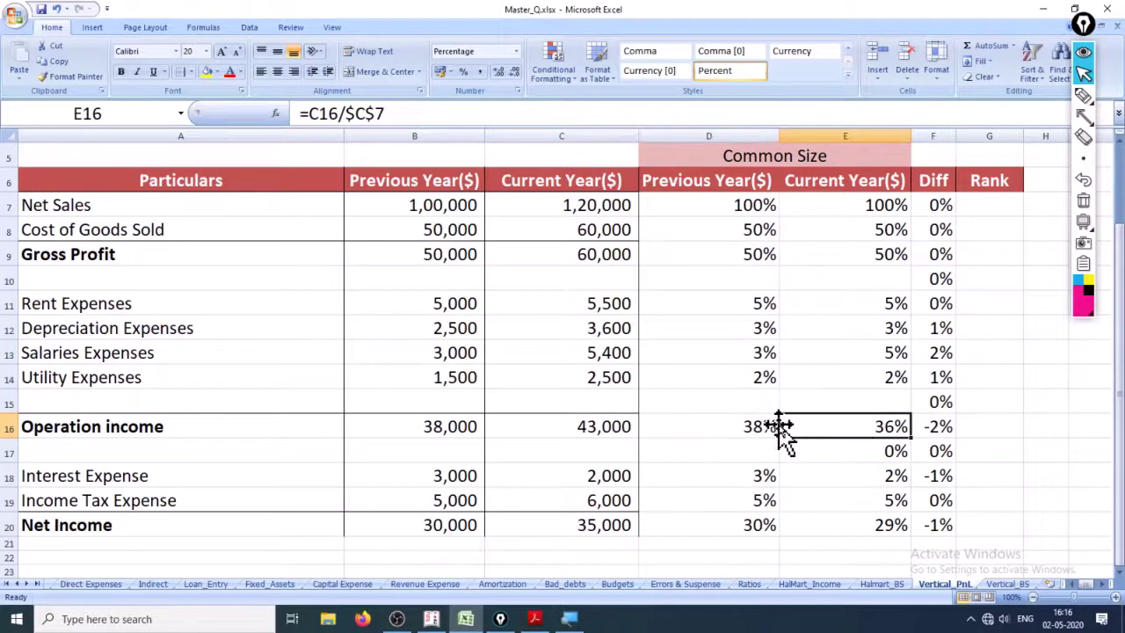
click(737, 427)
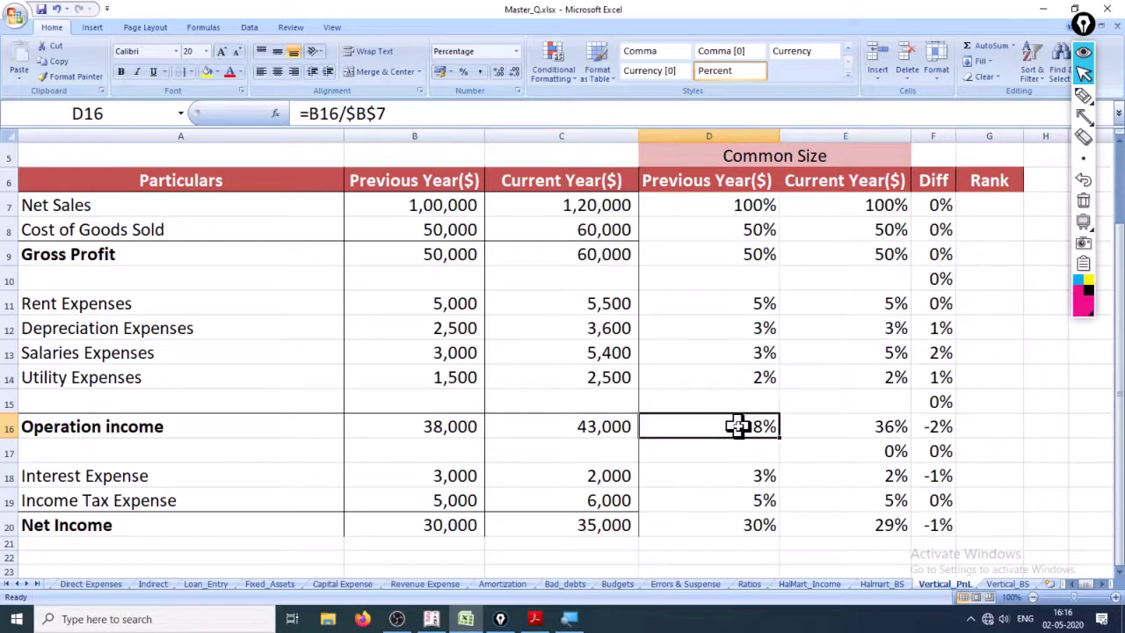
click(851, 429)
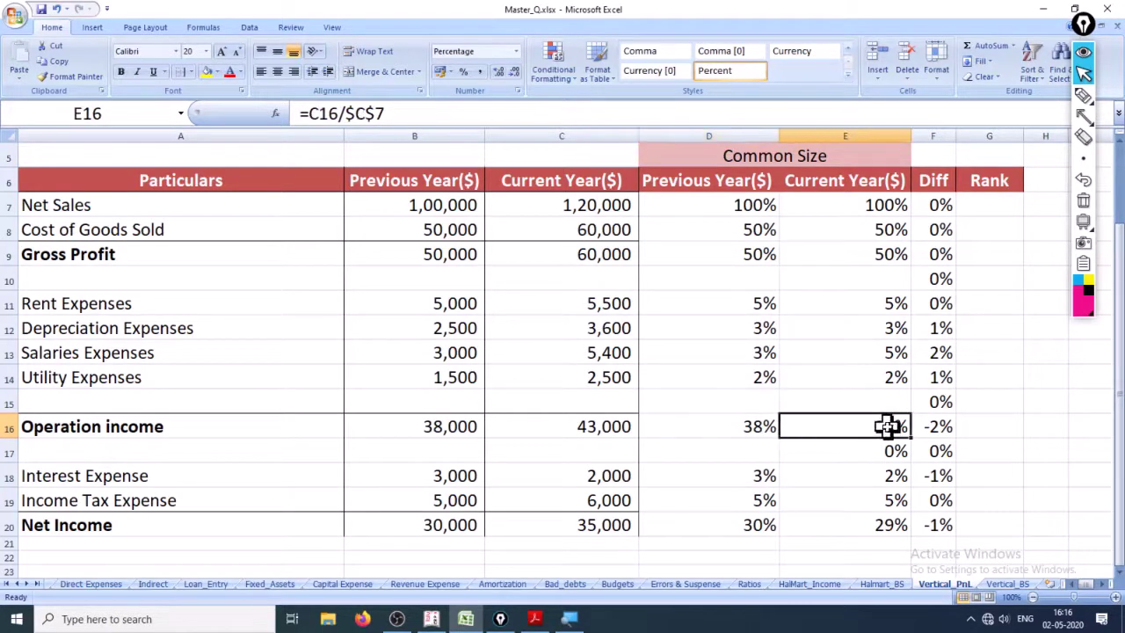
click(934, 427)
click(942, 333)
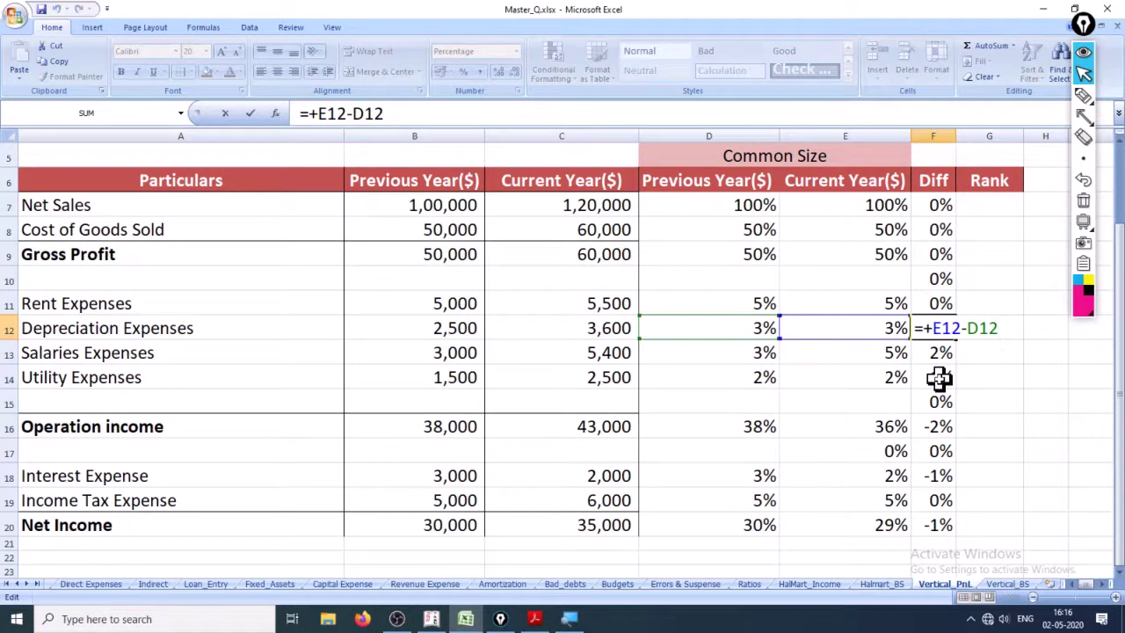
key(ctrl+Return)
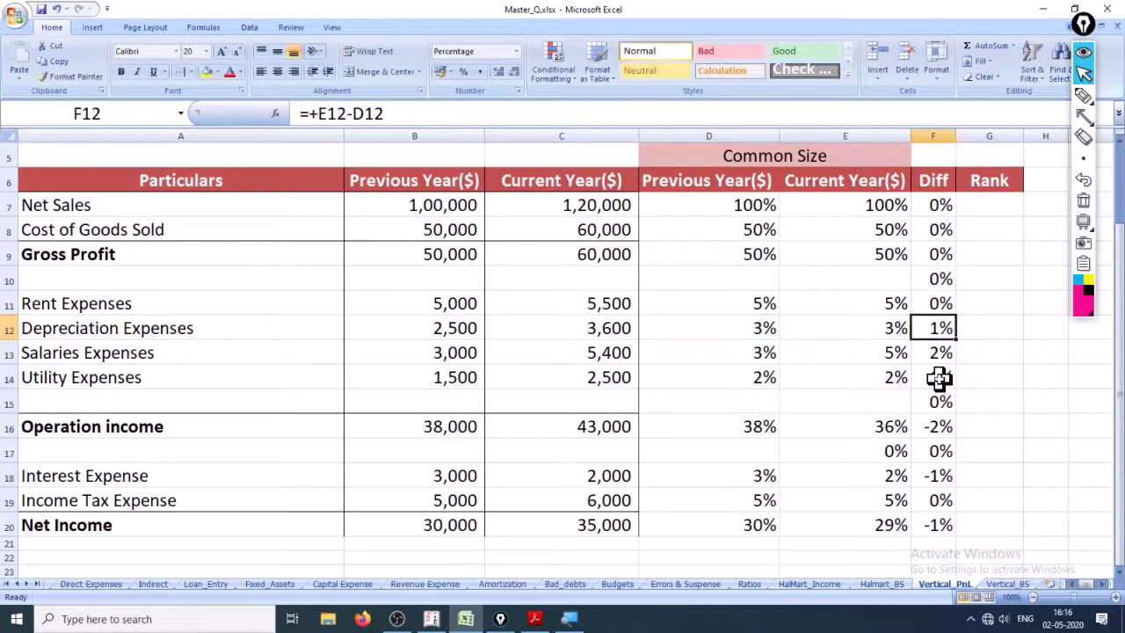
Inspect the difference formula in F12, try the General number format on F7:F20, and undo the format change
key(F2)
key(Escape)
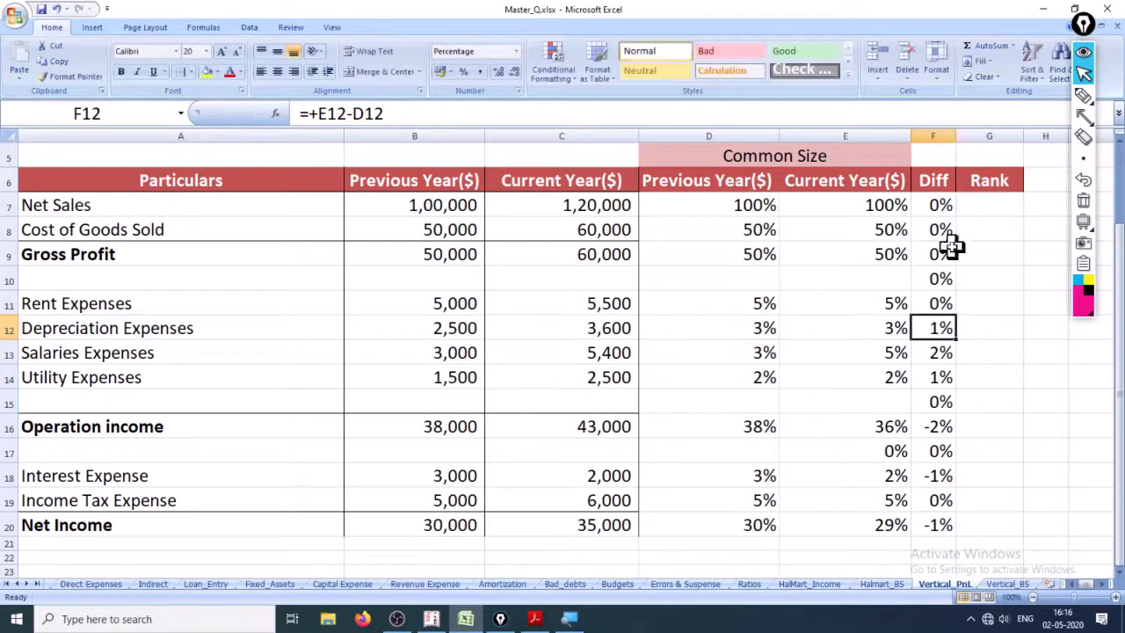
drag(943, 205, 949, 525)
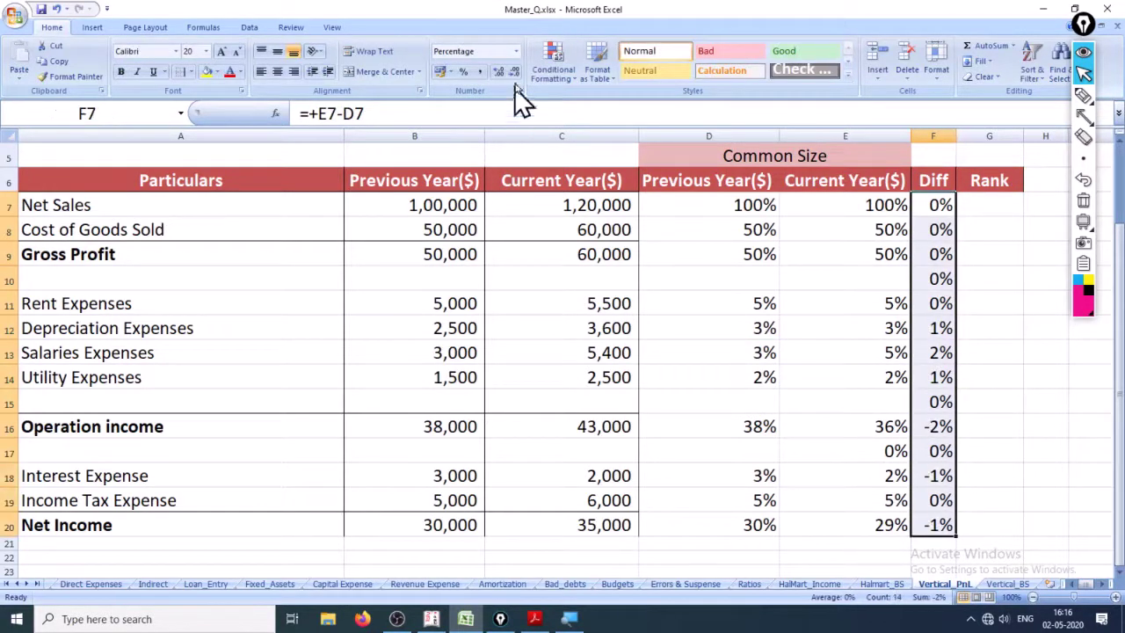
click(516, 52)
click(466, 78)
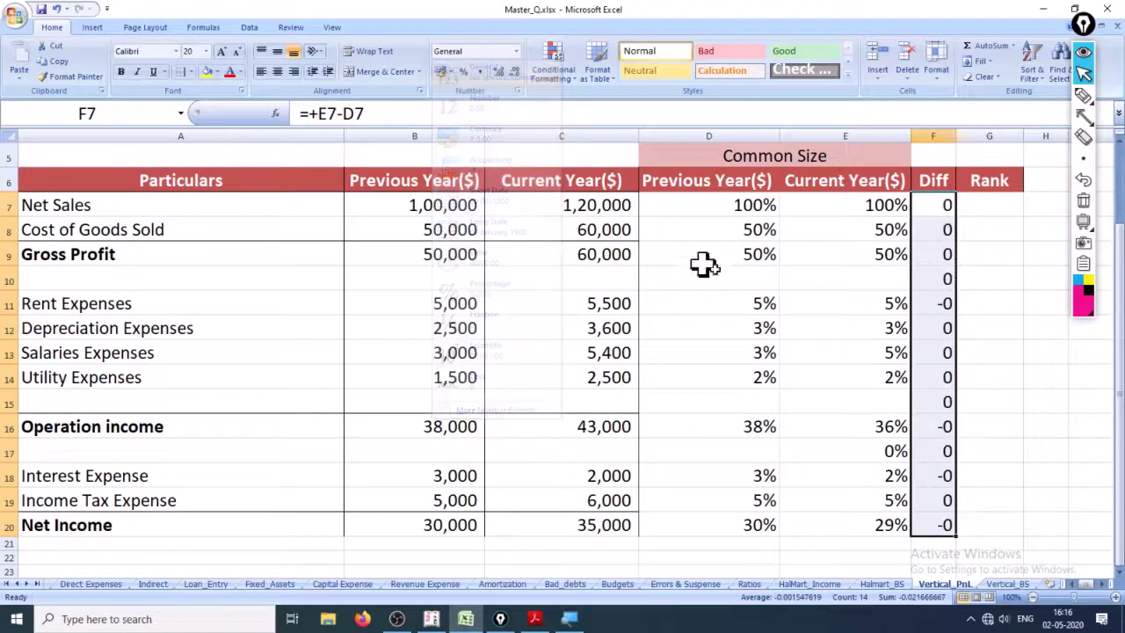
click(958, 353)
click(941, 207)
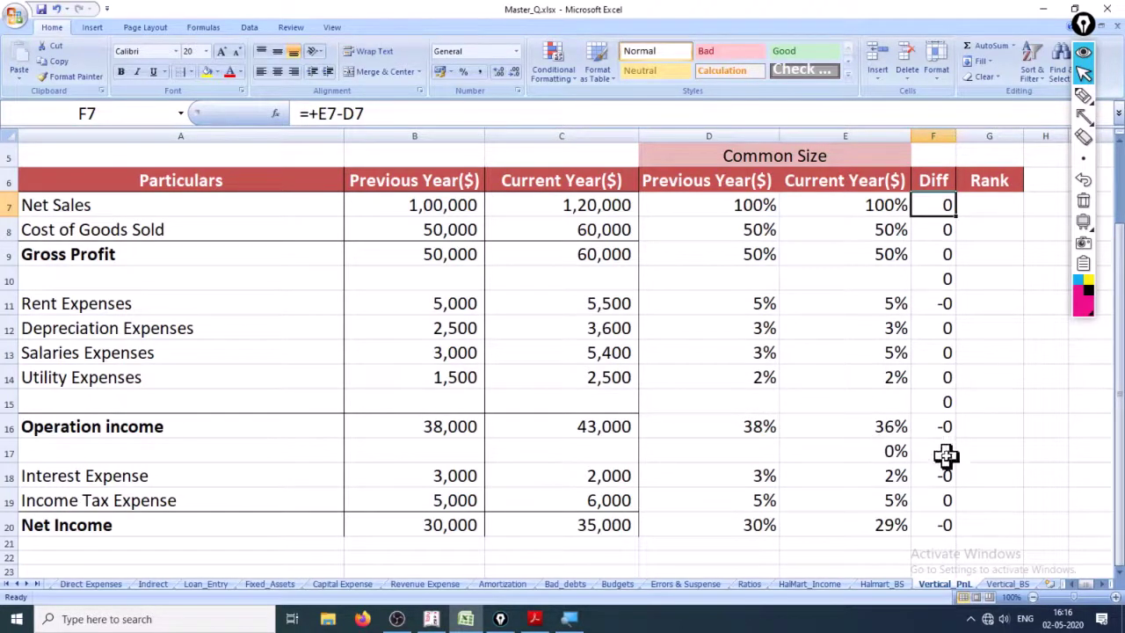
click(884, 427)
click(972, 444)
key(ctrl+z)
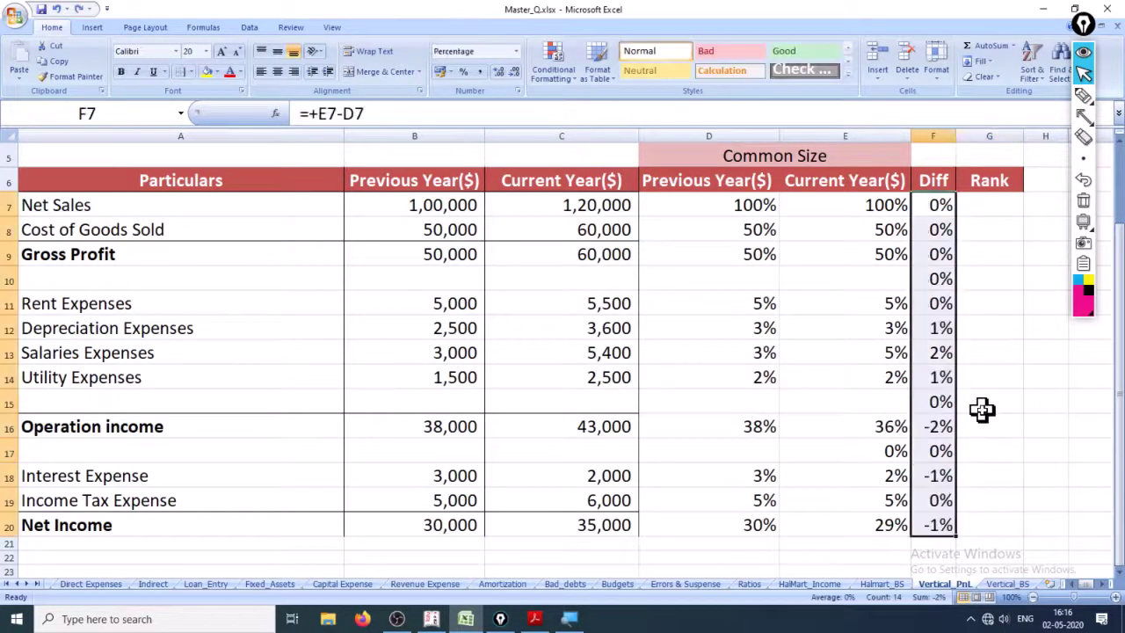
click(1004, 452)
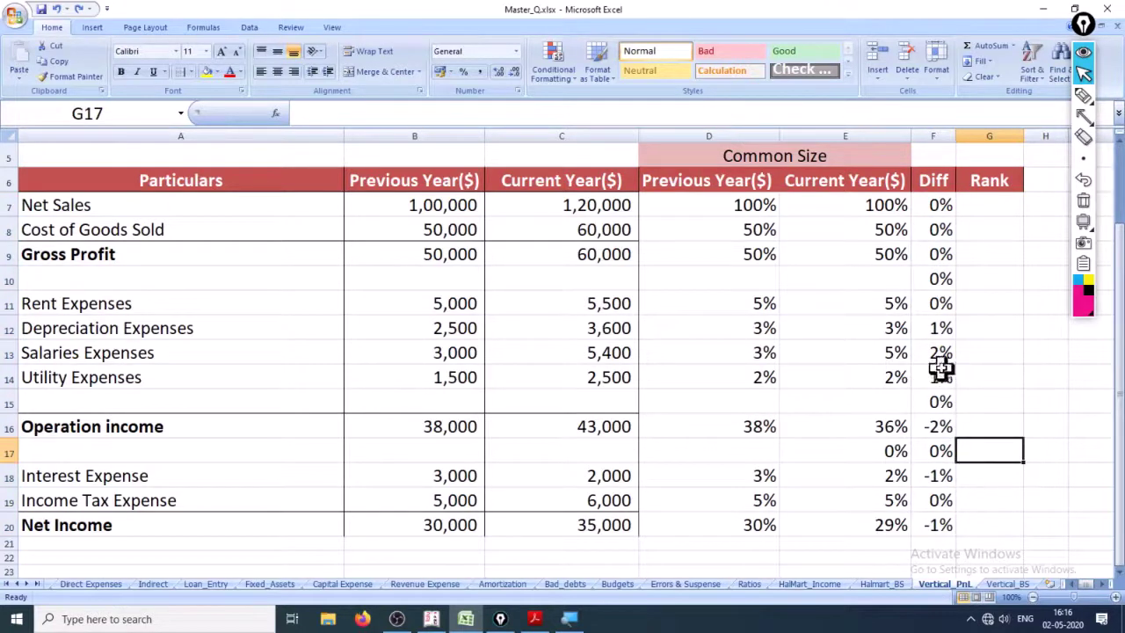
Set the Depreciation Expenses difference in F12 and the Utility Expenses difference in F14 to 0%
click(947, 329)
key(F2)
key(Return)
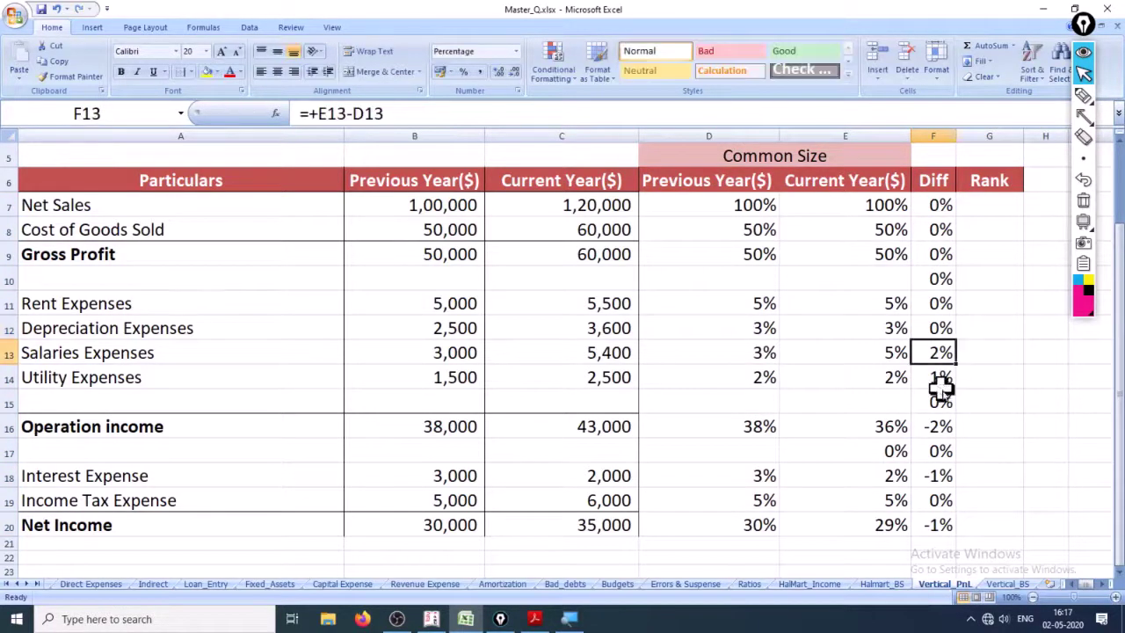
key(F2)
key(Return)
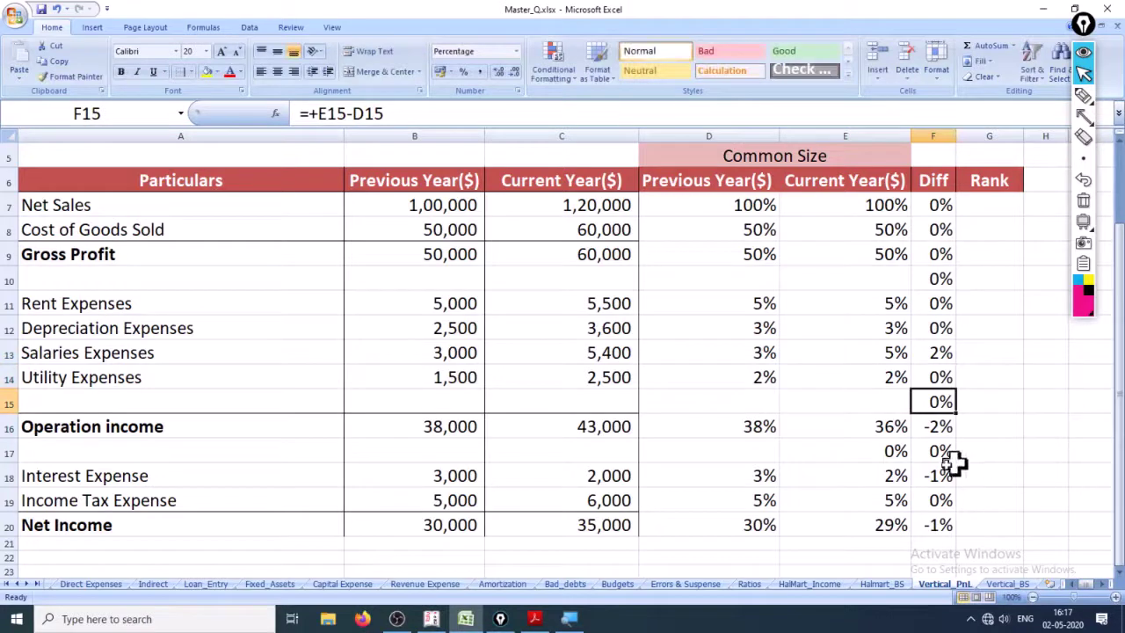
click(1004, 492)
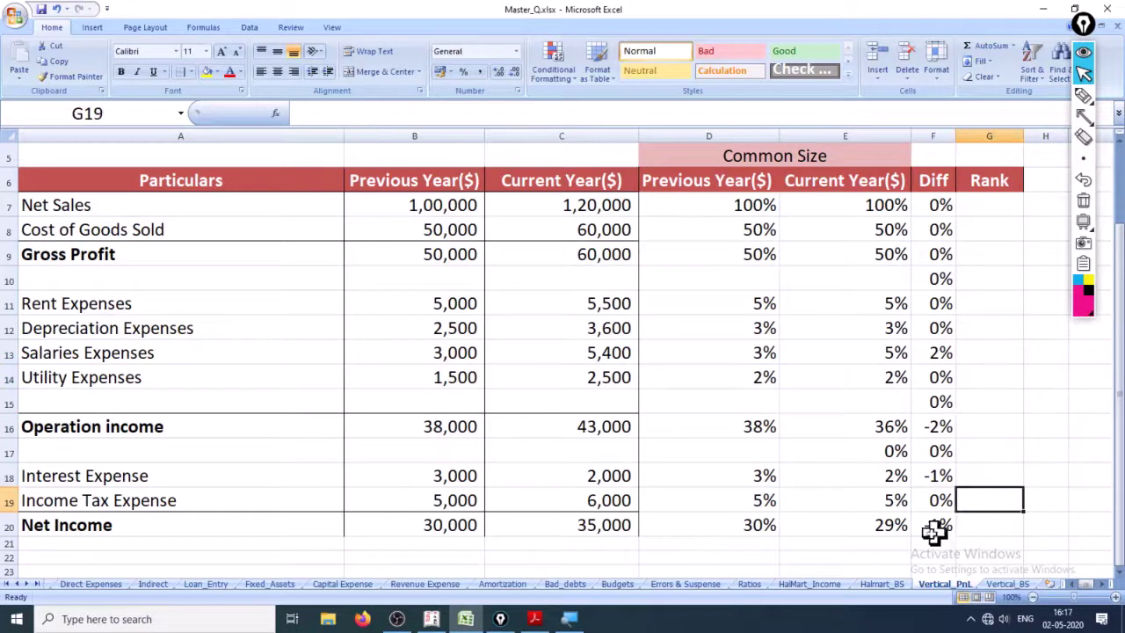
click(879, 483)
click(1040, 427)
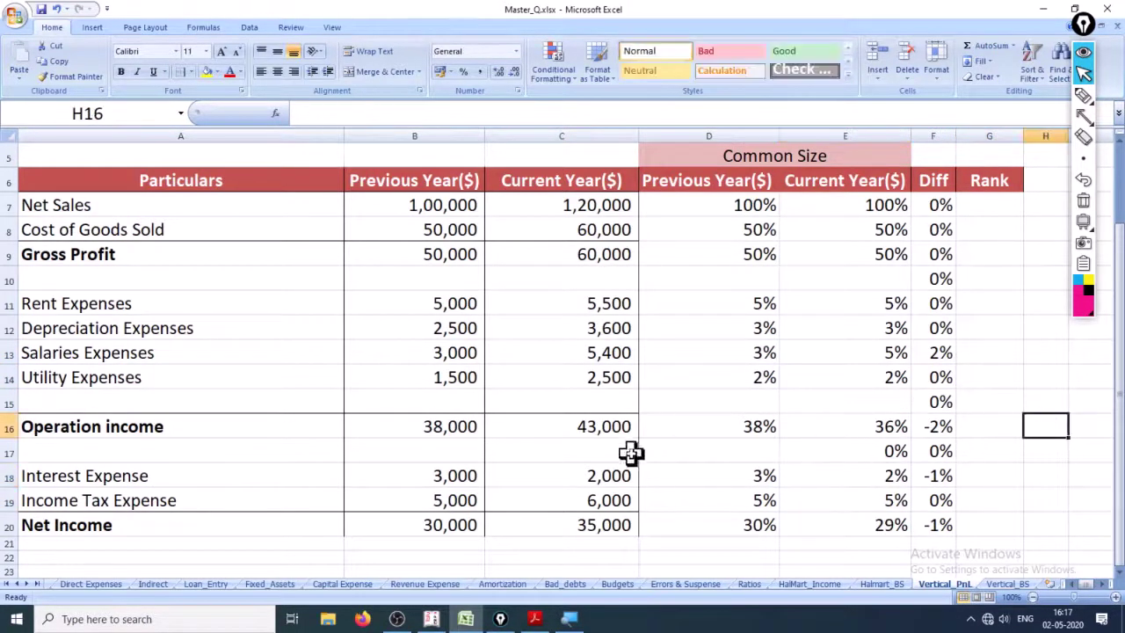
Outline the Net Income percentages in D20 and E20 with the pen and draw arrows up to their Net Sales percentages
click(1084, 97)
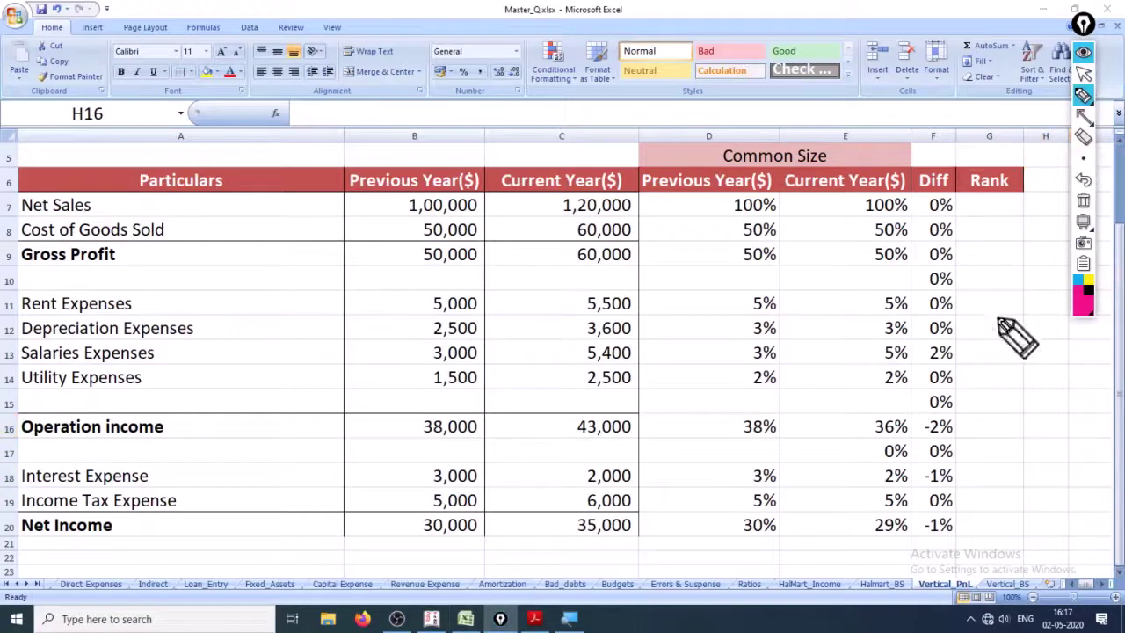
mouse_move(731, 543)
mouse_down()
mouse_move(786, 530)
mouse_move(693, 497)
mouse_move(778, 532)
mouse_up()
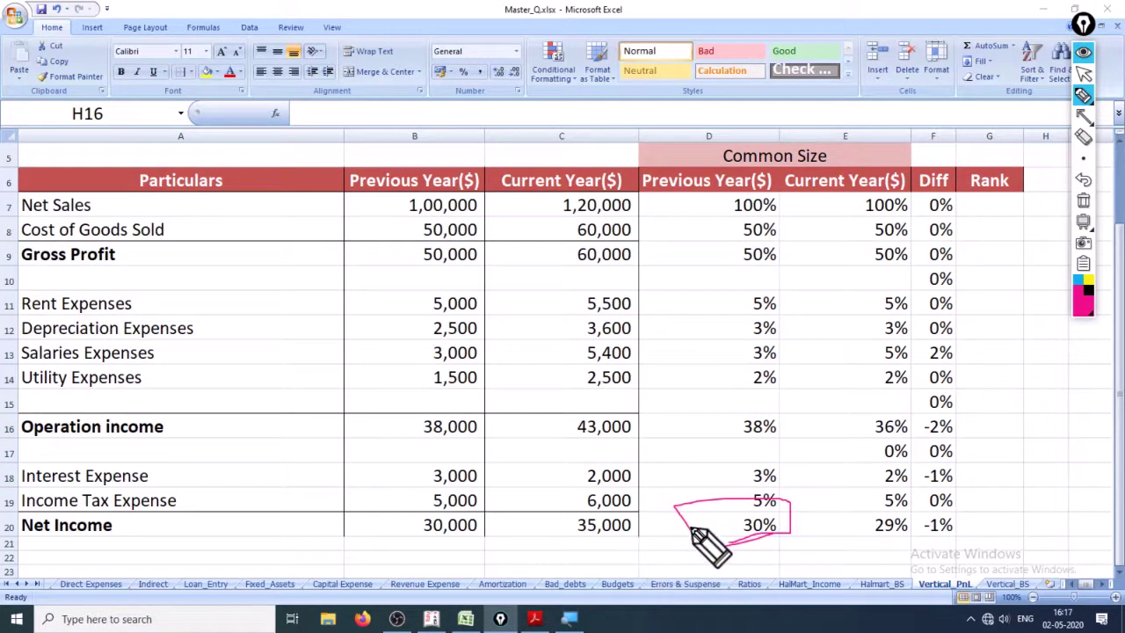
mouse_move(692, 531)
mouse_down()
mouse_move(576, 299)
mouse_move(666, 196)
mouse_up()
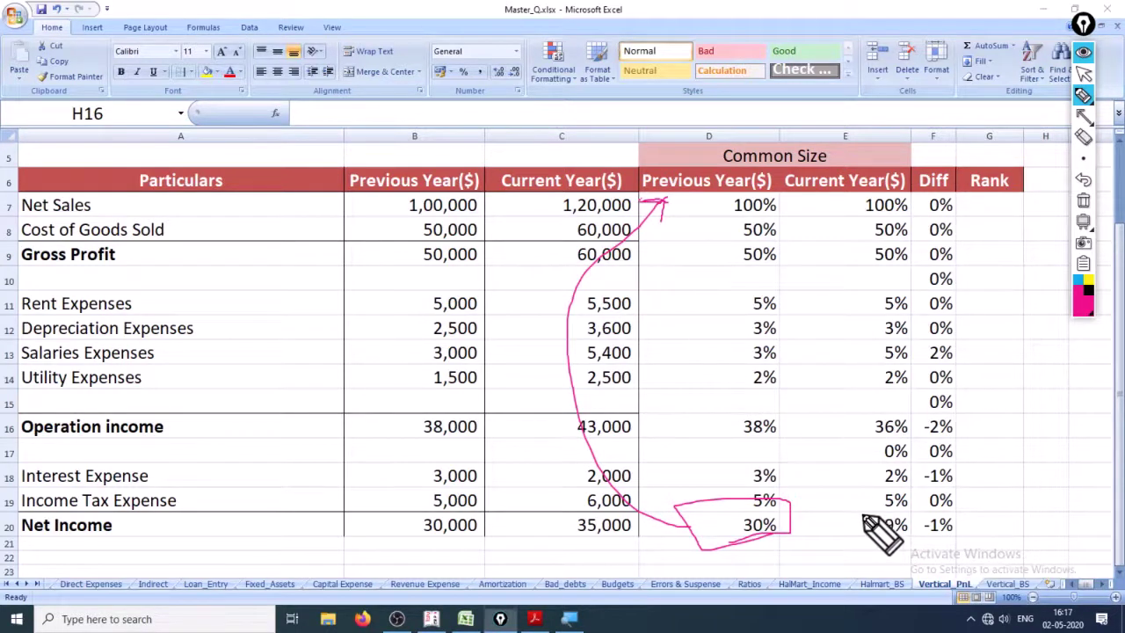
mouse_move(863, 517)
mouse_down()
mouse_move(919, 538)
mouse_move(867, 545)
mouse_move(864, 526)
mouse_up()
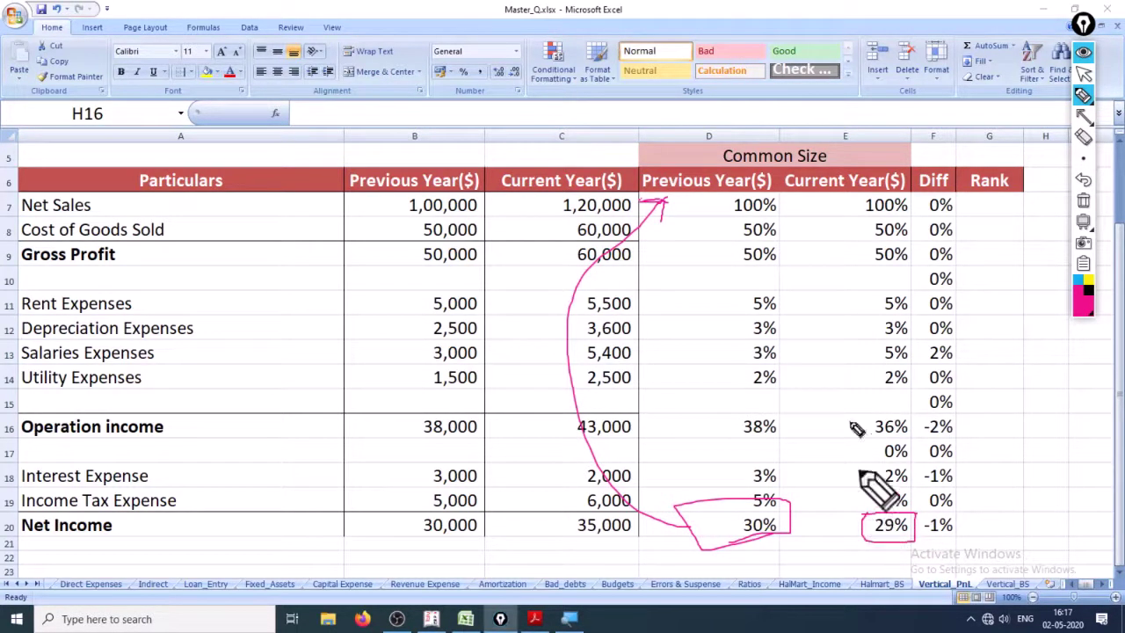
mouse_move(861, 207)
mouse_down()
mouse_move(825, 255)
mouse_move(860, 518)
mouse_up()
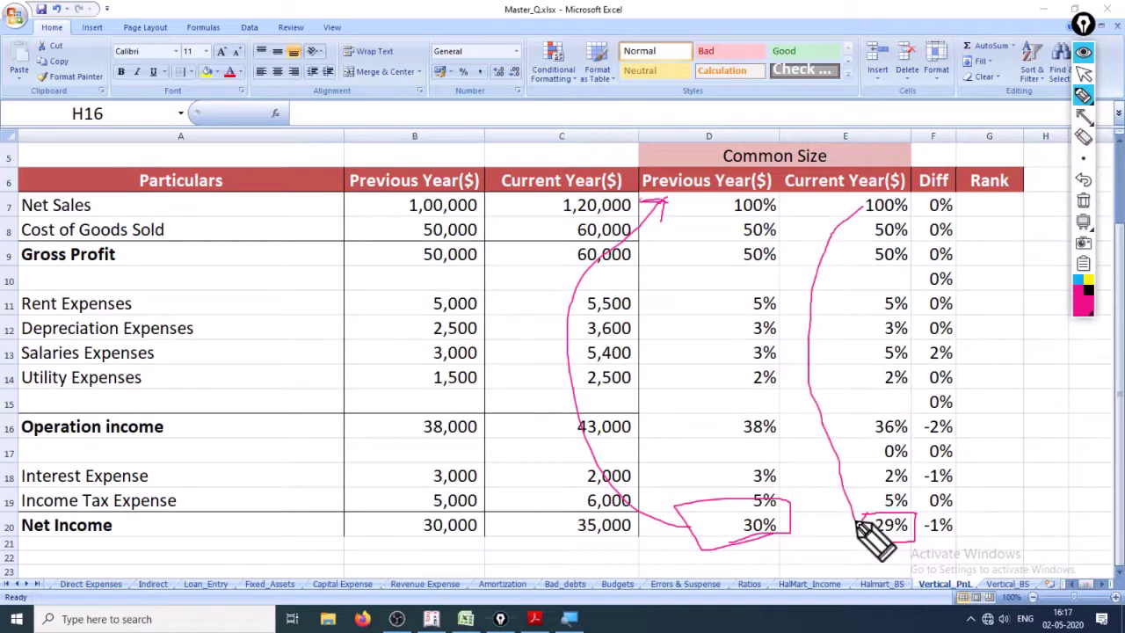
drag(849, 209, 873, 230)
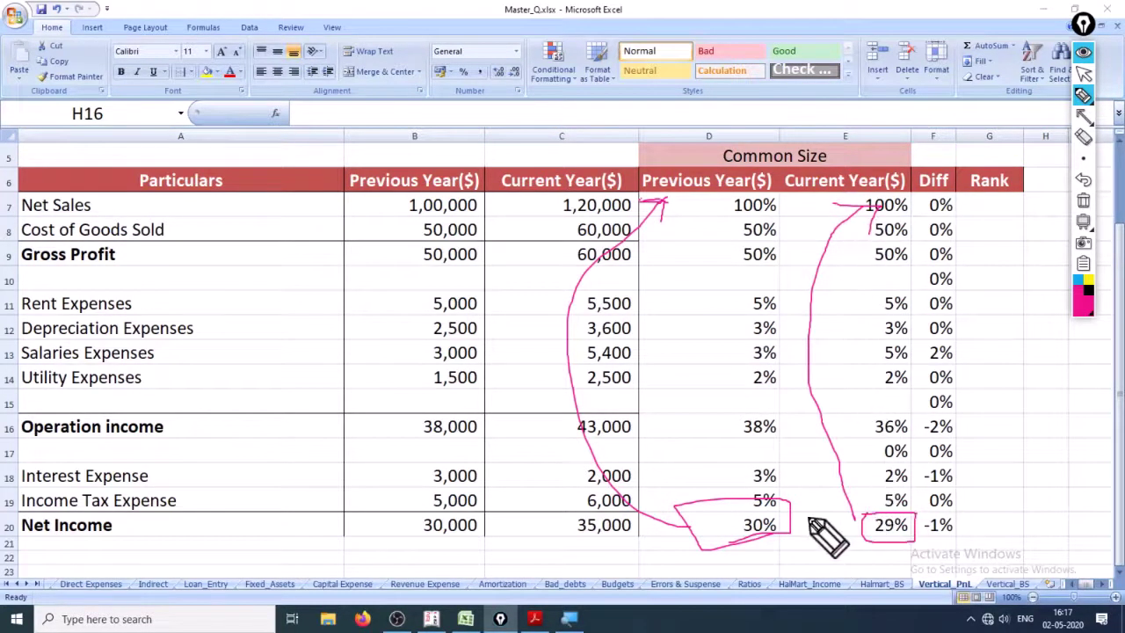
Outline the Net Income difference in F20 with the pen, link it to the dollar amounts and write 5000 beside them
mouse_move(747, 546)
mouse_down()
mouse_move(782, 569)
mouse_move(817, 545)
mouse_up()
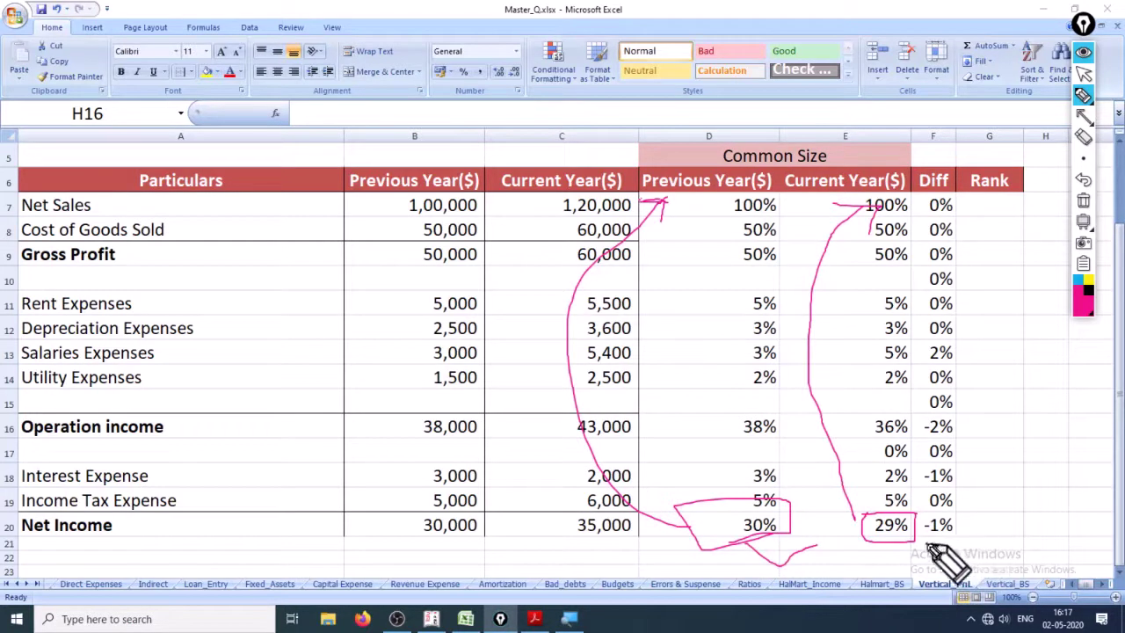
mouse_move(929, 542)
mouse_down()
mouse_move(987, 495)
mouse_move(917, 527)
mouse_up()
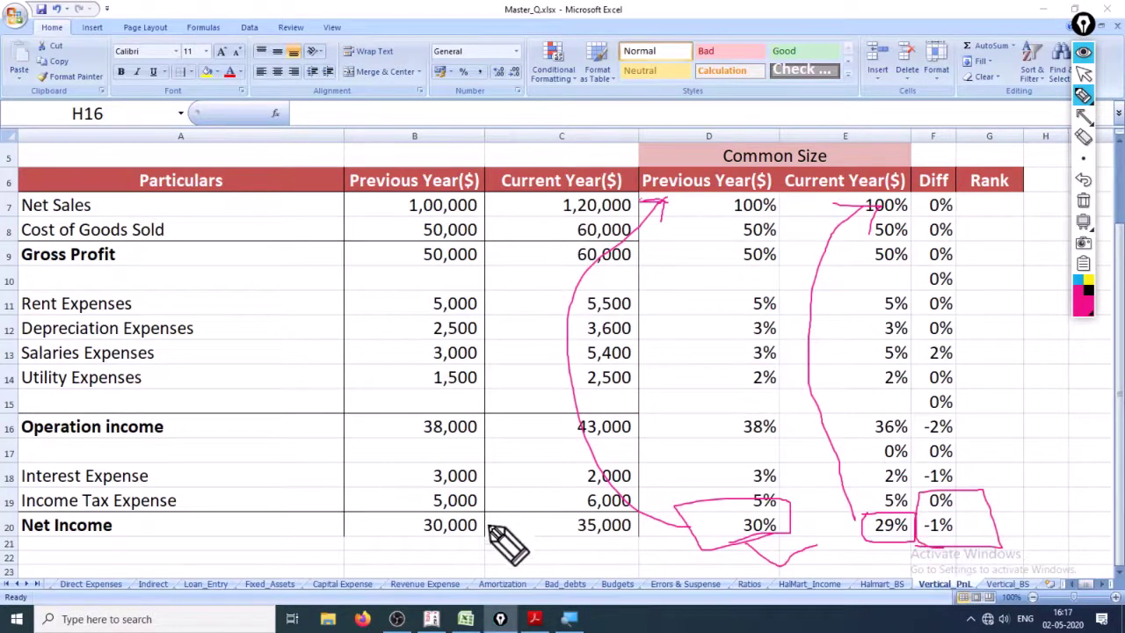
mouse_move(919, 540)
mouse_down()
mouse_move(864, 565)
mouse_move(490, 544)
mouse_move(509, 517)
mouse_move(510, 532)
mouse_move(573, 508)
mouse_move(547, 552)
mouse_up()
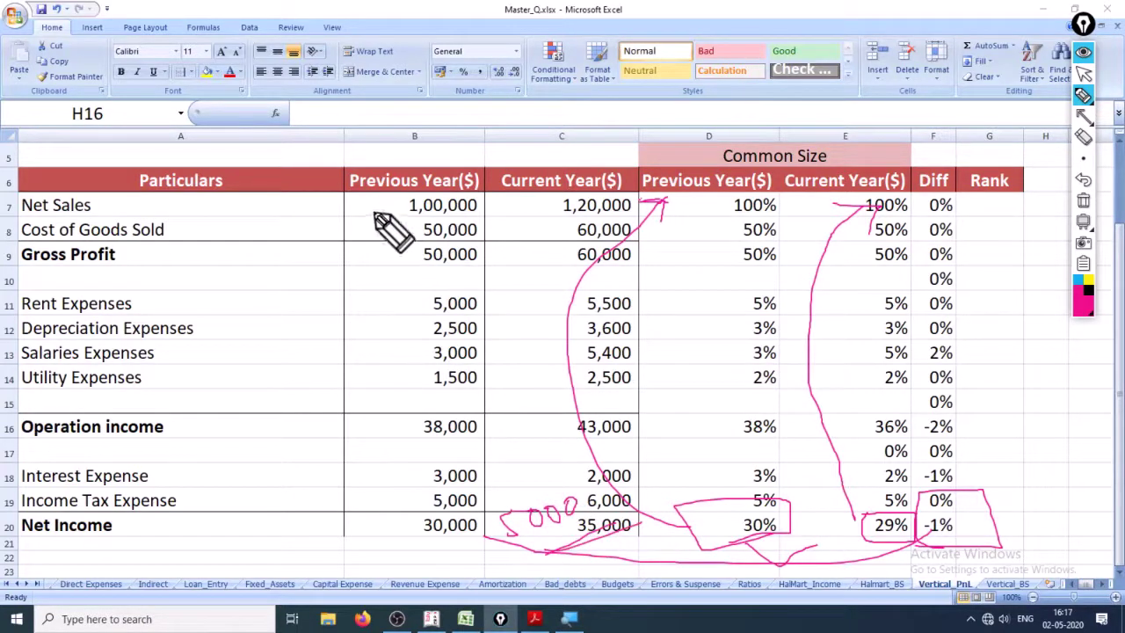
mouse_move(386, 188)
mouse_down()
mouse_move(352, 557)
mouse_move(440, 615)
mouse_up()
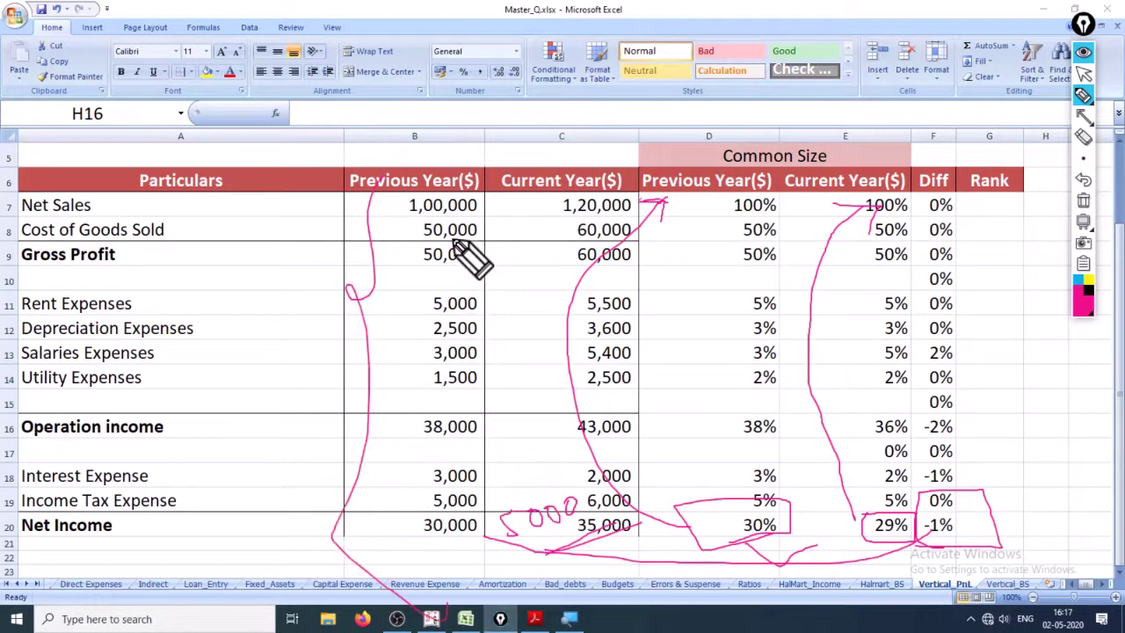
drag(782, 545, 857, 546)
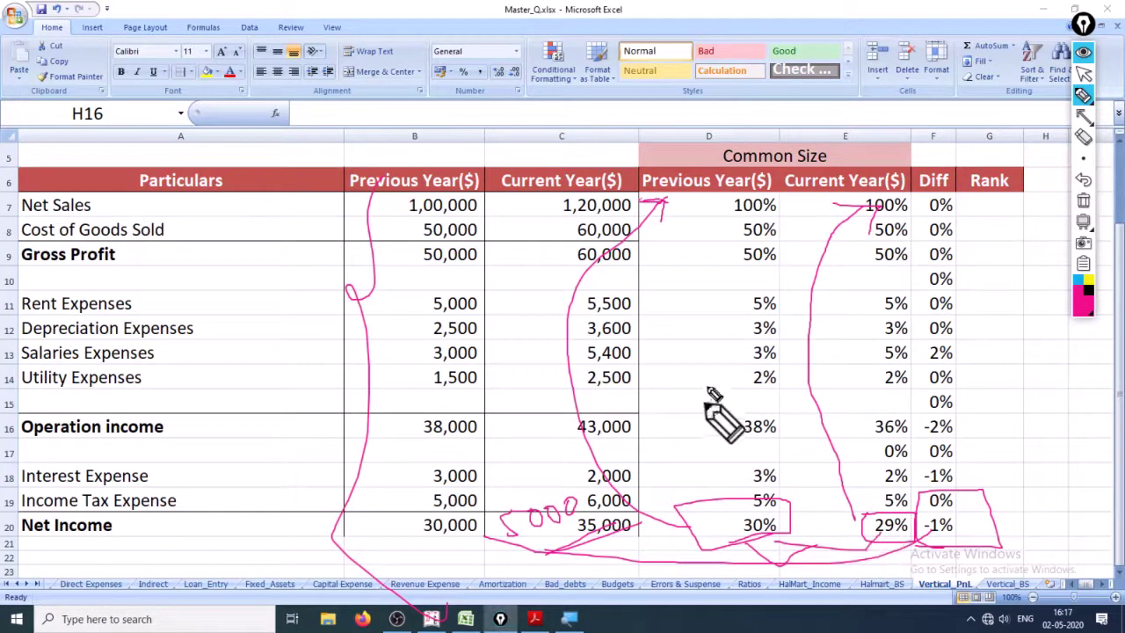
Draw pen marks across the common-size expense percentages, clear all annotations and return to the normal pointer
drag(674, 342, 763, 352)
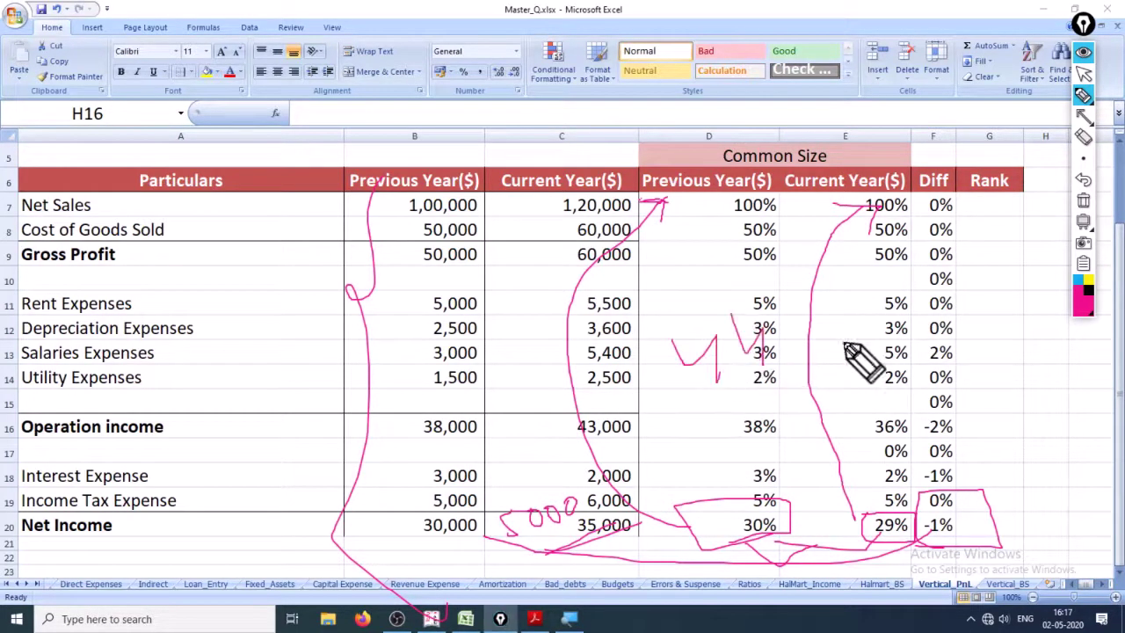
mouse_move(858, 361)
mouse_down()
mouse_move(791, 387)
mouse_move(909, 373)
mouse_up()
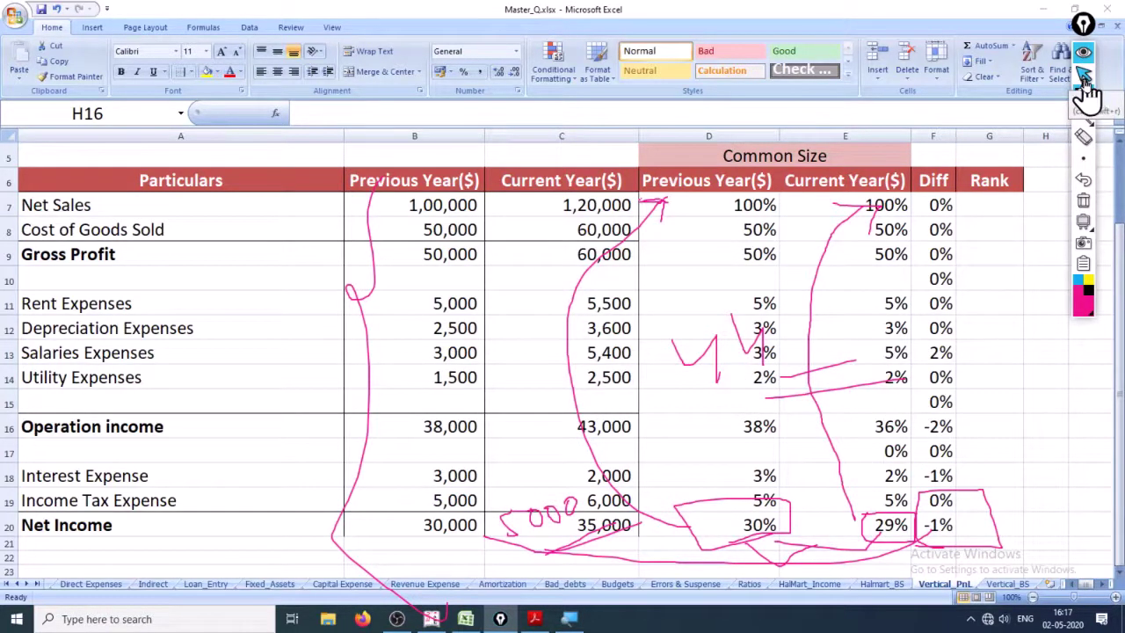
click(1084, 79)
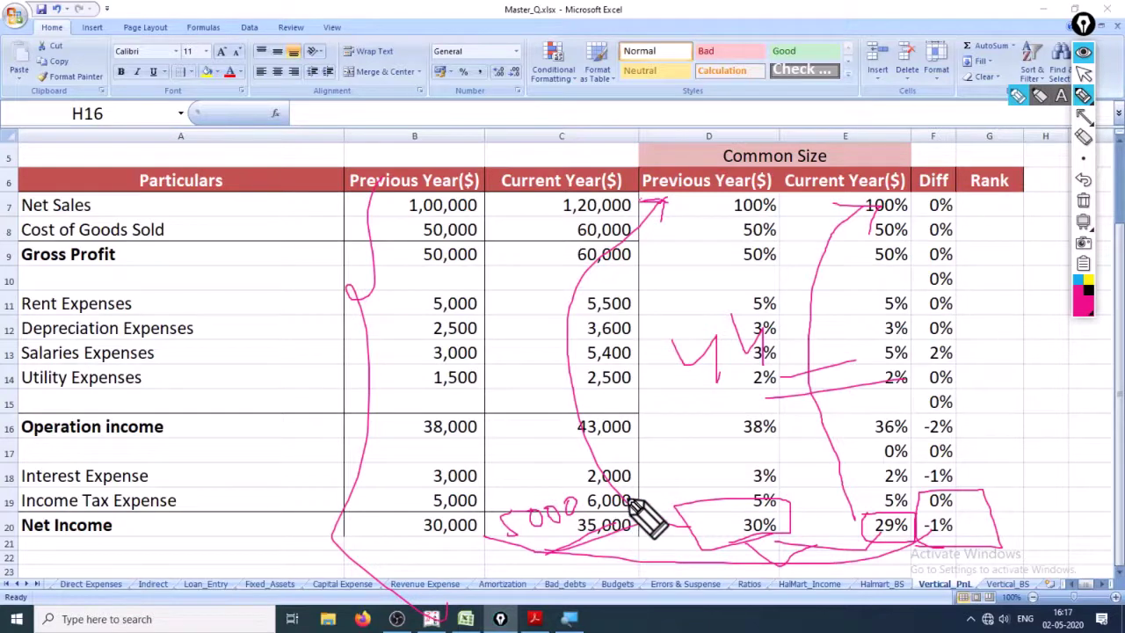
key(Escape)
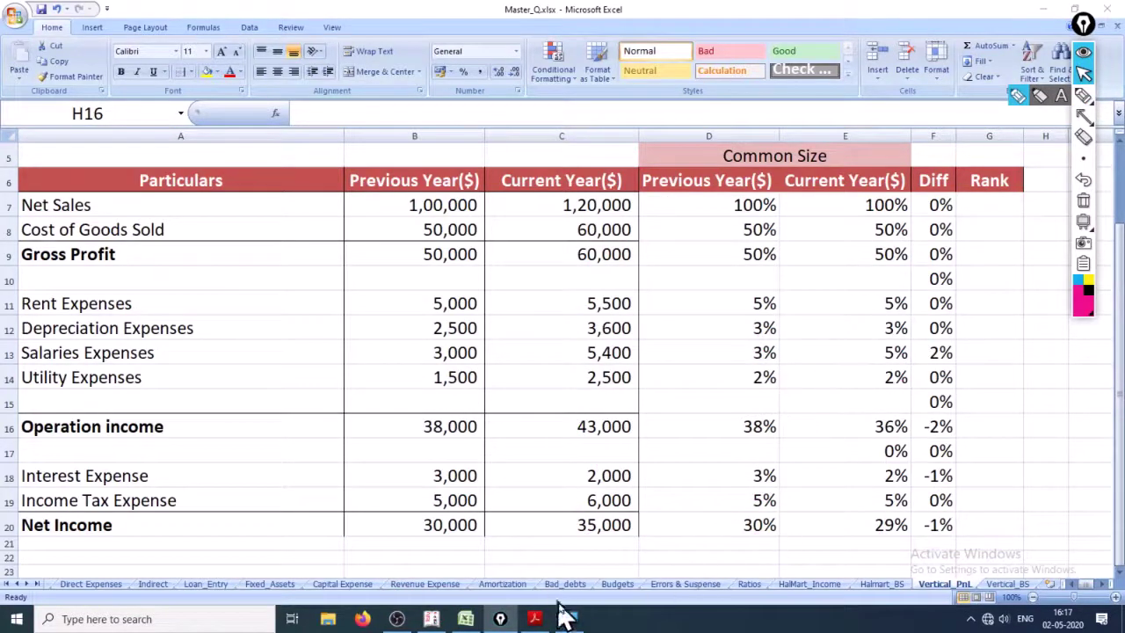
Switch to Vertical.pdf in Acrobat Reader and review the HalMart common-size percentage example, the cash-balance remarks and the Vertical Analysis introduction
click(535, 619)
scroll(508, 316, up, 3)
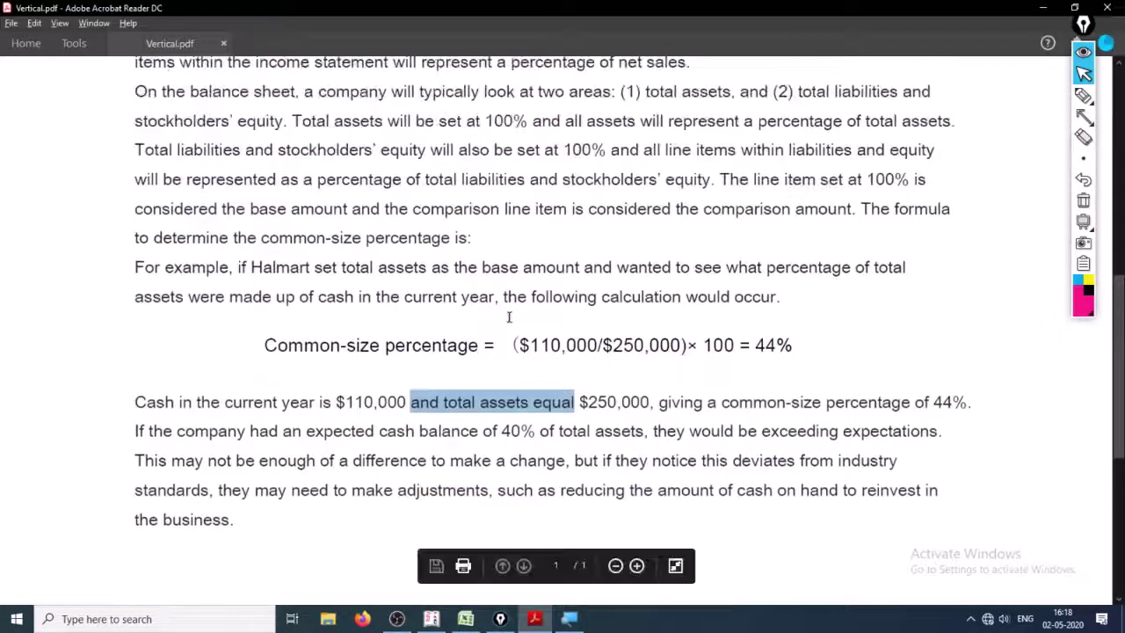
drag(252, 268, 502, 275)
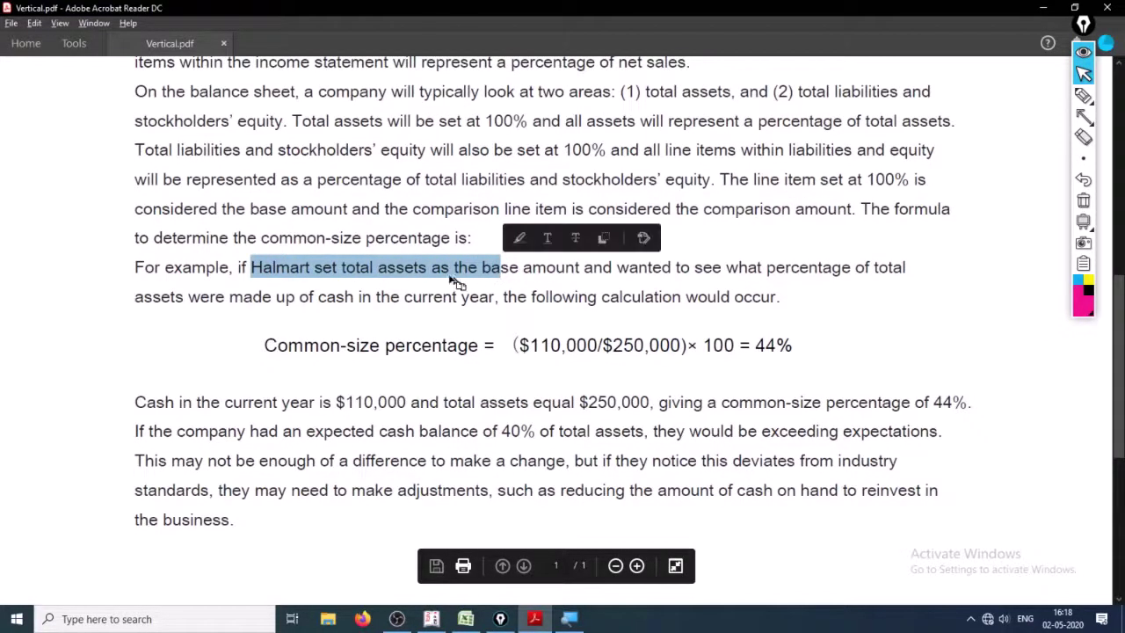
click(348, 273)
double_click(326, 268)
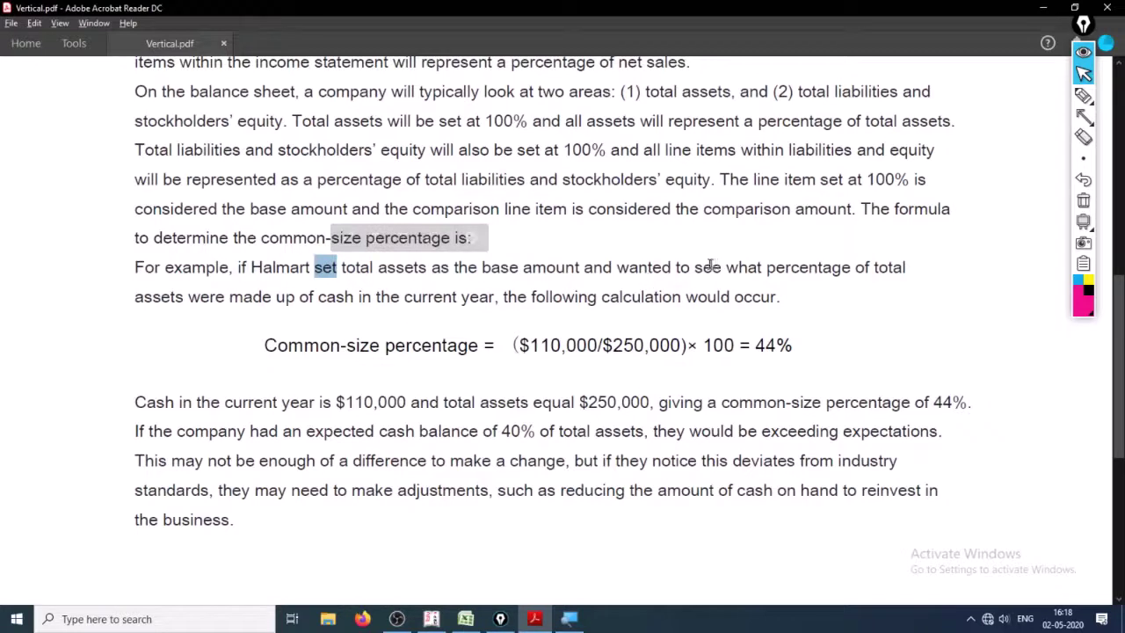
drag(692, 267, 615, 299)
drag(398, 299, 302, 299)
click(333, 417)
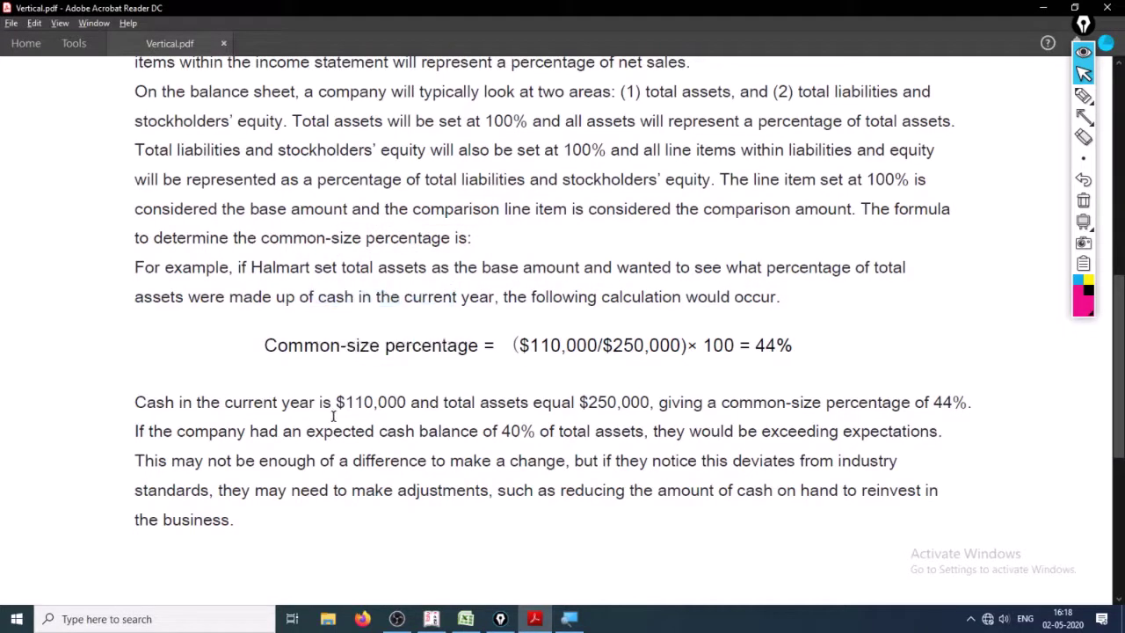
drag(691, 431, 840, 432)
drag(378, 493, 731, 491)
scroll(452, 475, up, 12)
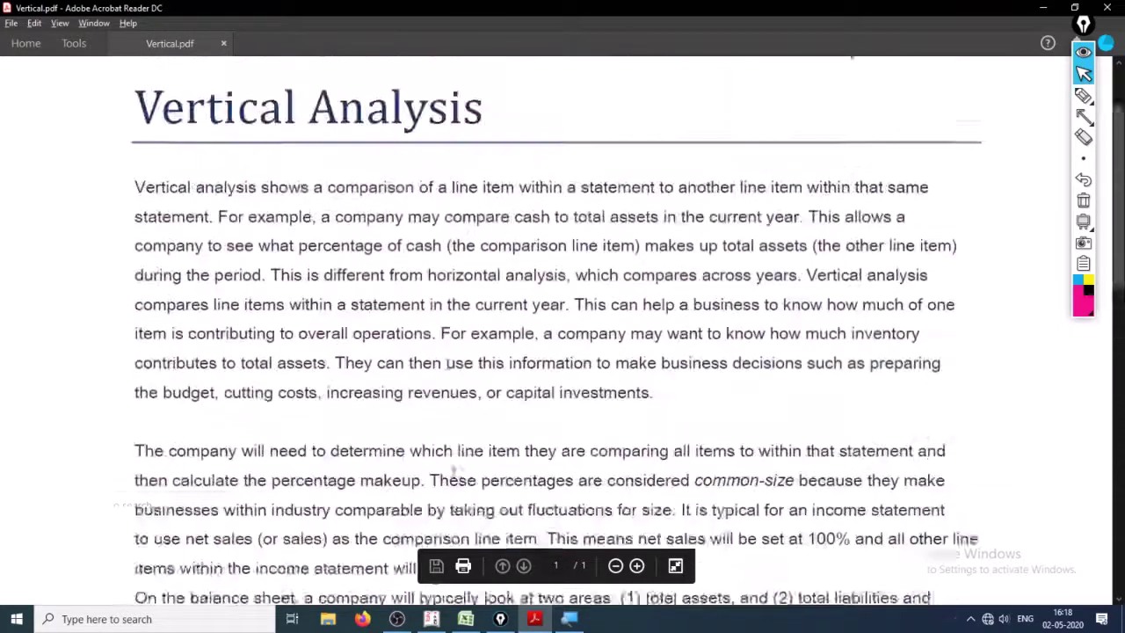